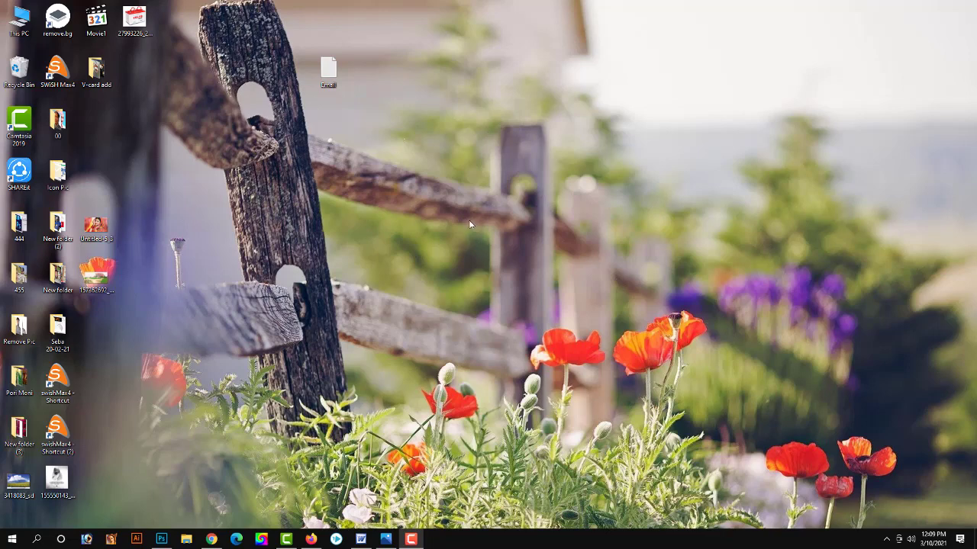
# Refresh the Windows desktop several times from its right-click menu
pyautogui.rightClick(468, 220)
pyautogui.click(512, 249)
pyautogui.rightClick(495, 238)
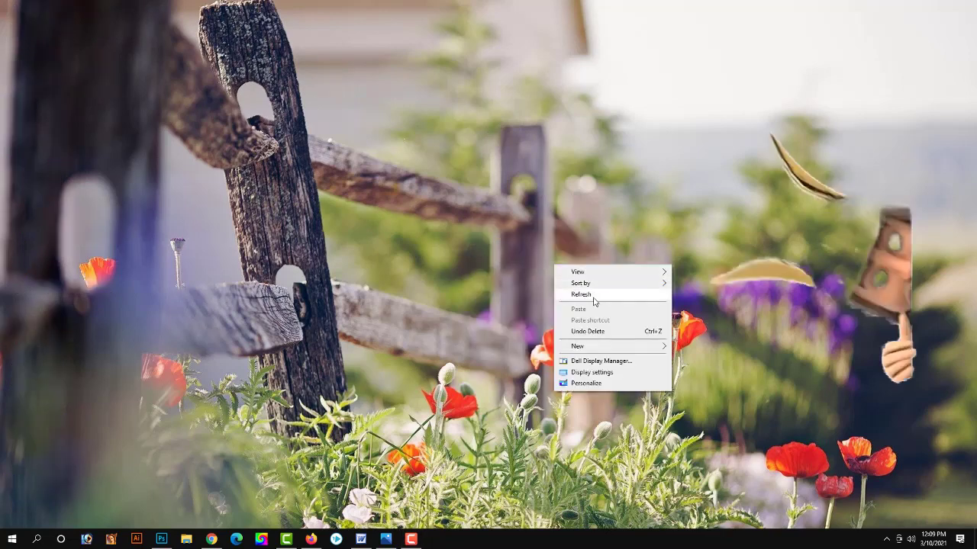
pyautogui.click(554, 273)
pyautogui.rightClick(523, 264)
pyautogui.click(543, 294)
pyautogui.rightClick(500, 256)
pyautogui.click(535, 285)
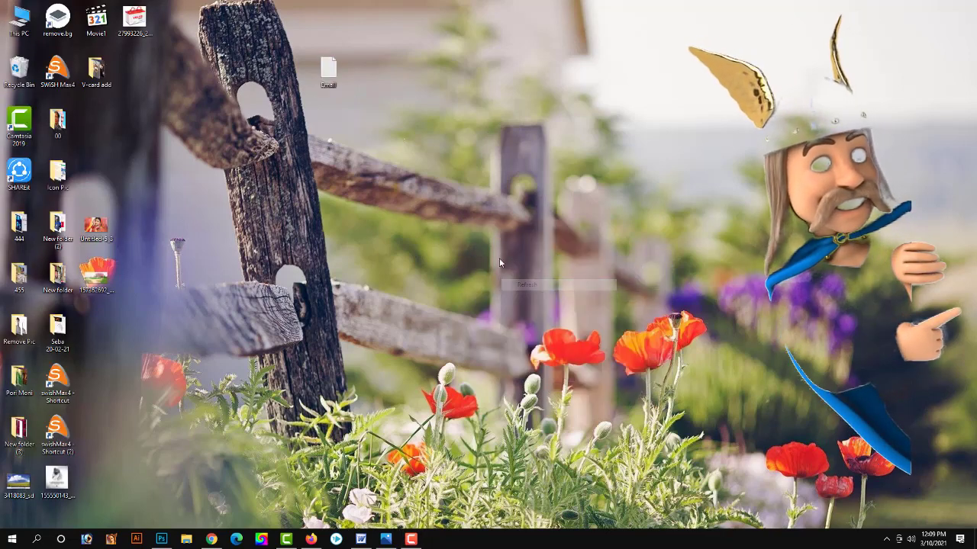
pyautogui.rightClick(499, 258)
pyautogui.click(516, 281)
pyautogui.rightClick(494, 259)
pyautogui.click(513, 292)
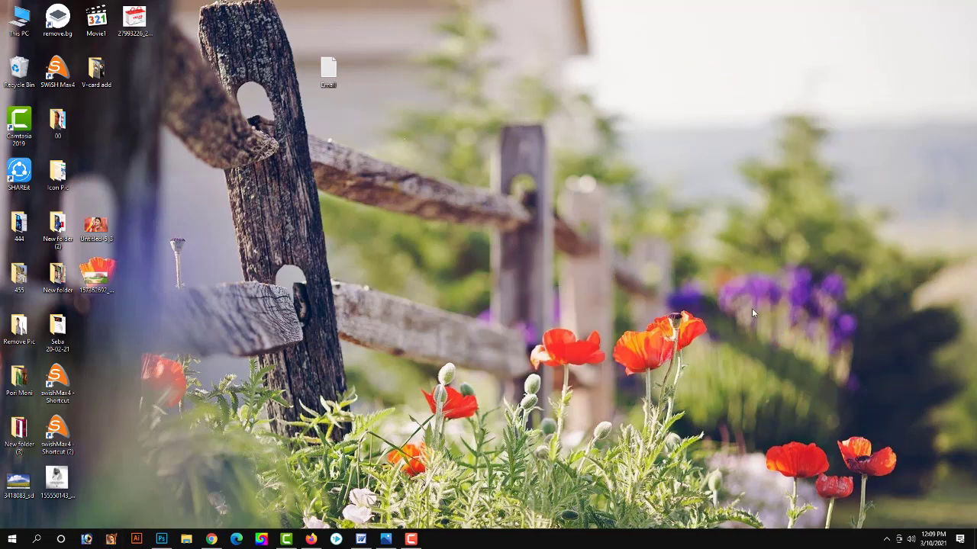
pyautogui.rightClick(713, 260)
pyautogui.click(740, 288)
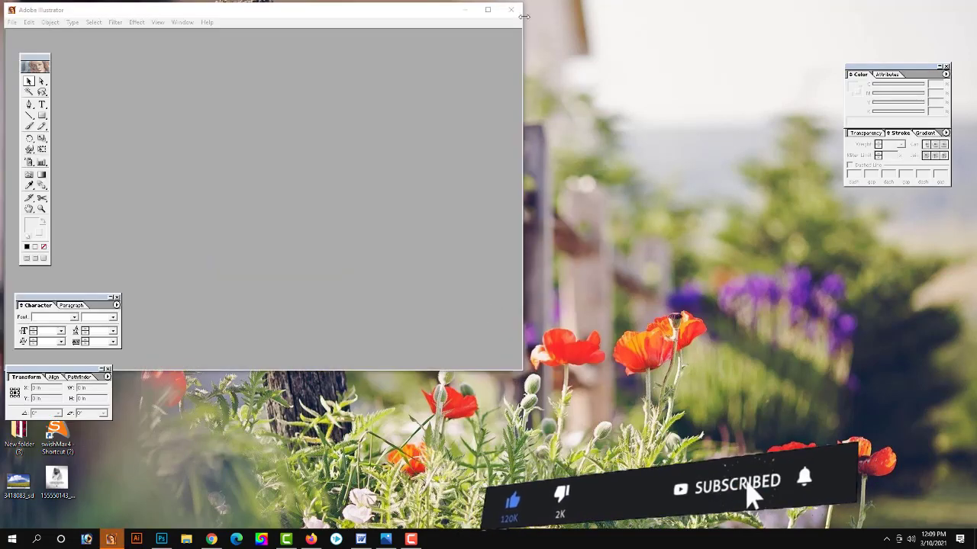
# Maximize Illustrator and create a new A4 CMYK document filling the workspace
pyautogui.click(488, 9)
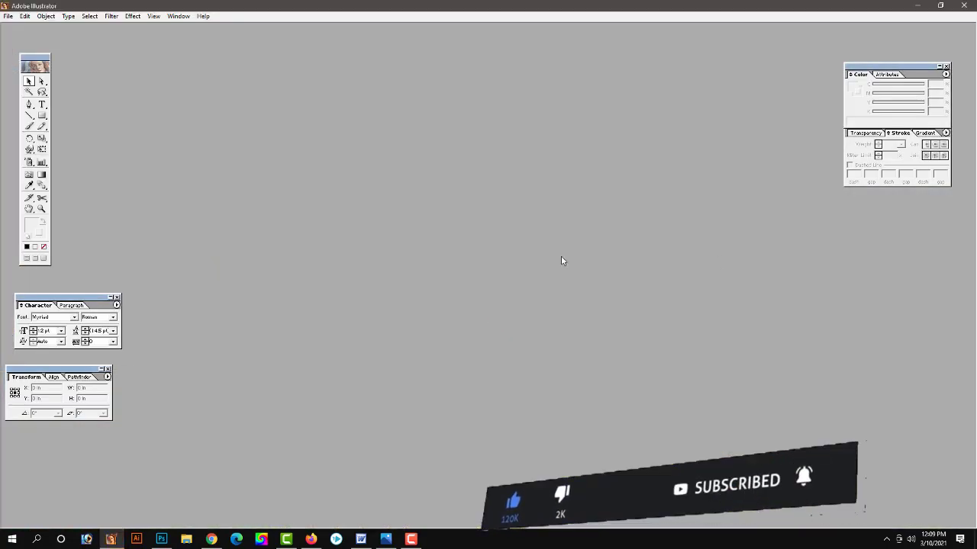
pyautogui.hotkey('ctrl', 'o')
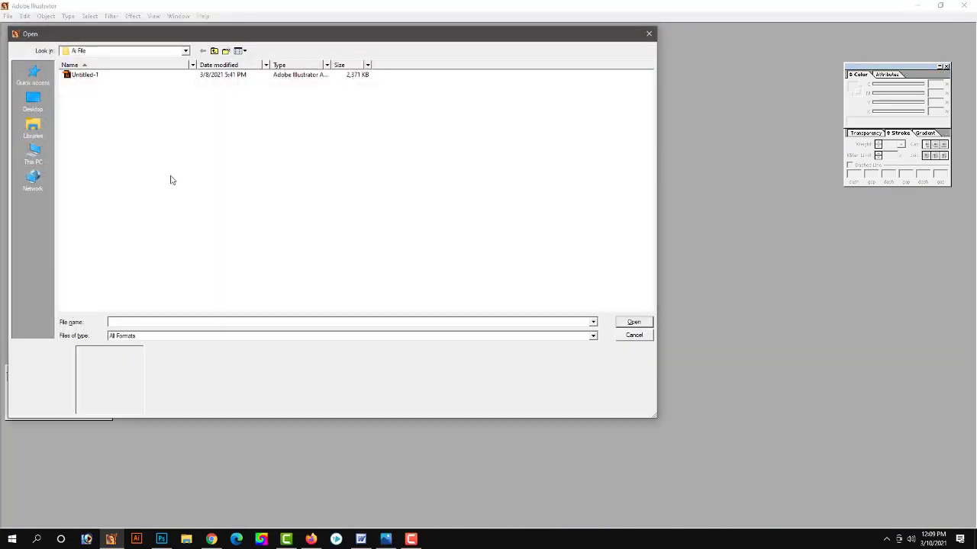
pyautogui.press('Escape')
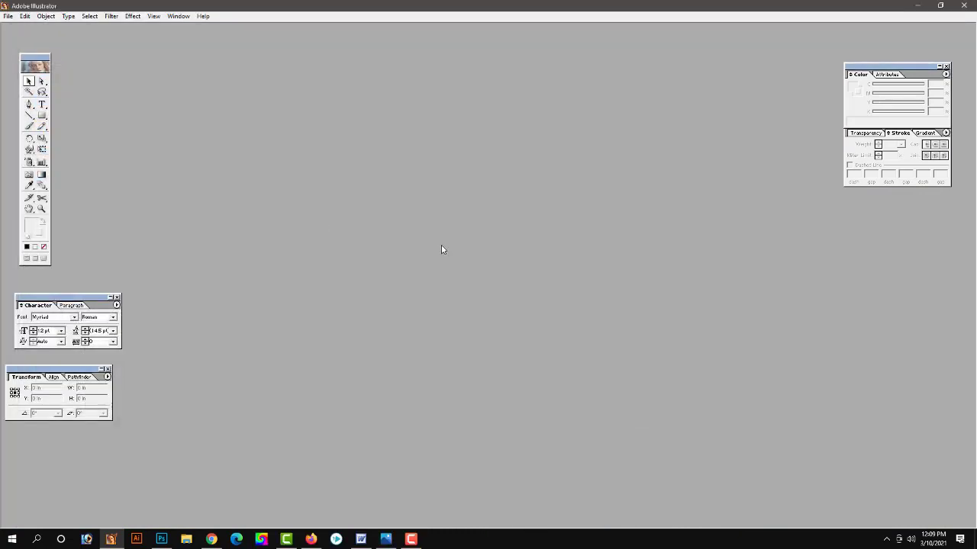
pyautogui.hotkey('ctrl', 'n')
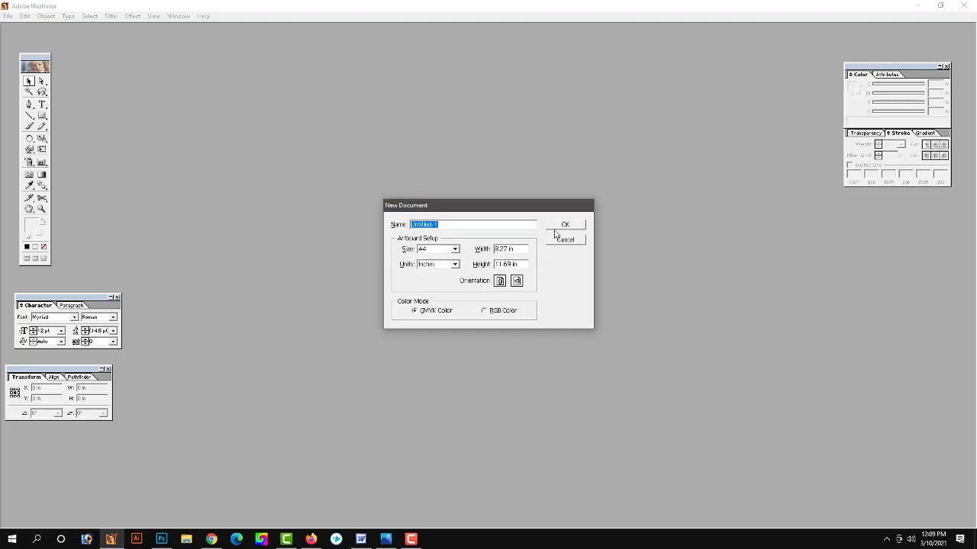
pyautogui.click(563, 225)
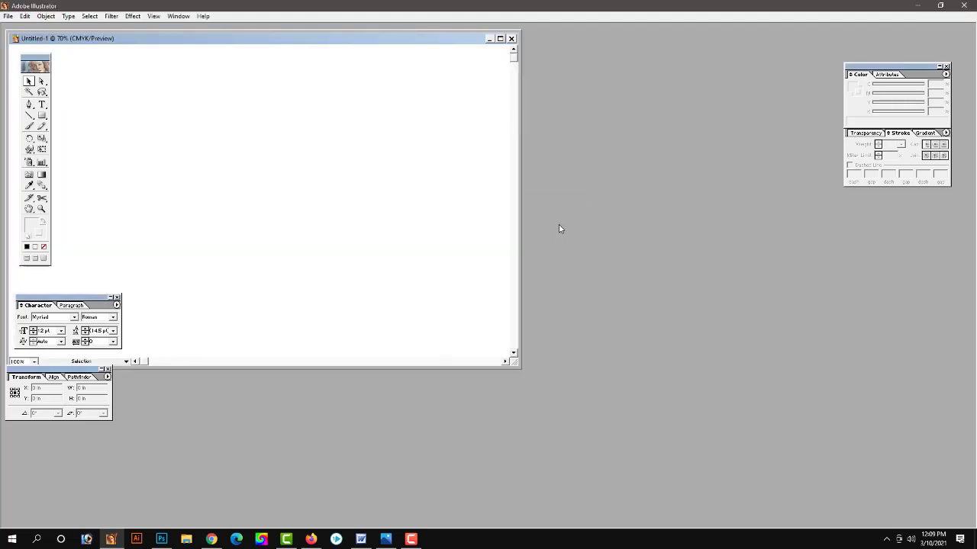
pyautogui.click(500, 38)
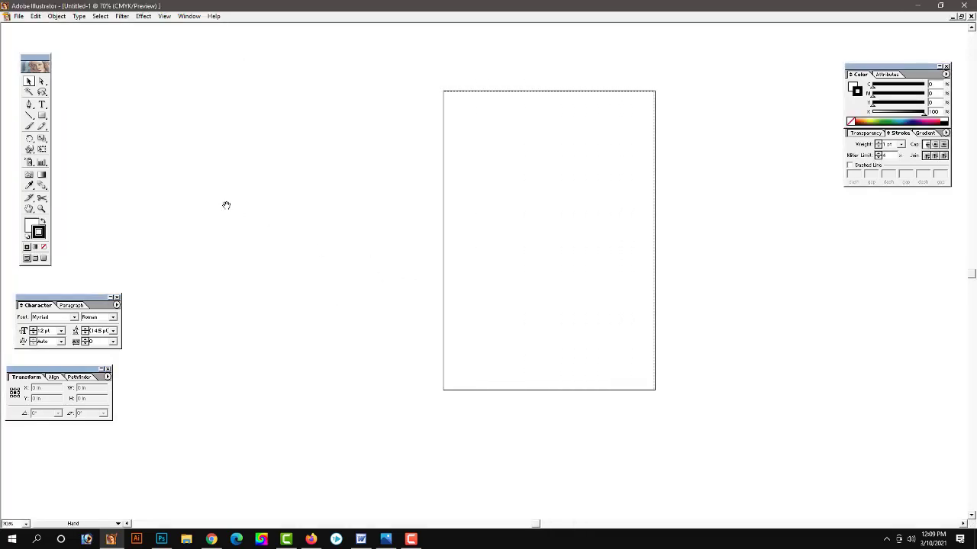
# Show the rulers in inches and pick the Rectangle tool
pyautogui.hotkey('ctrl', 'r')
pyautogui.rightClick(355, 29)
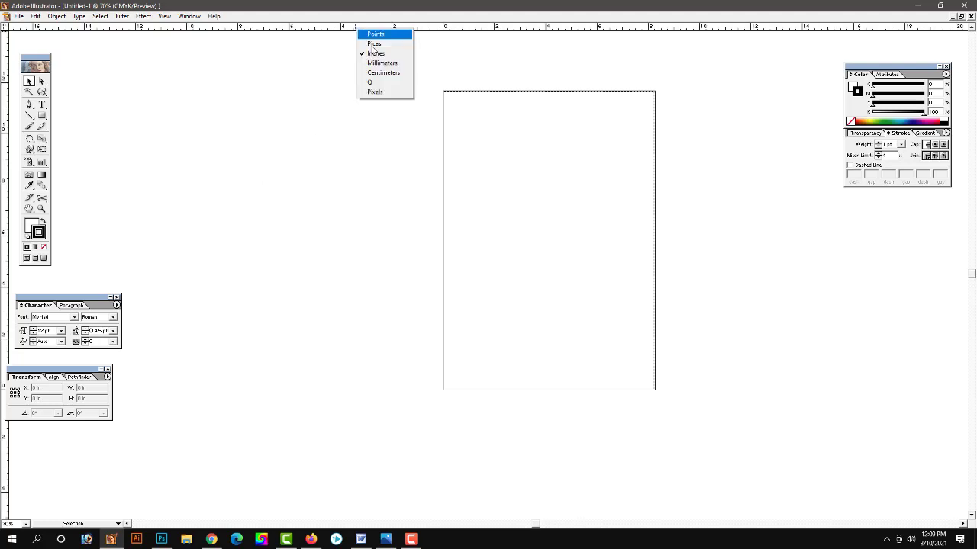
pyautogui.click(380, 54)
pyautogui.click(41, 115)
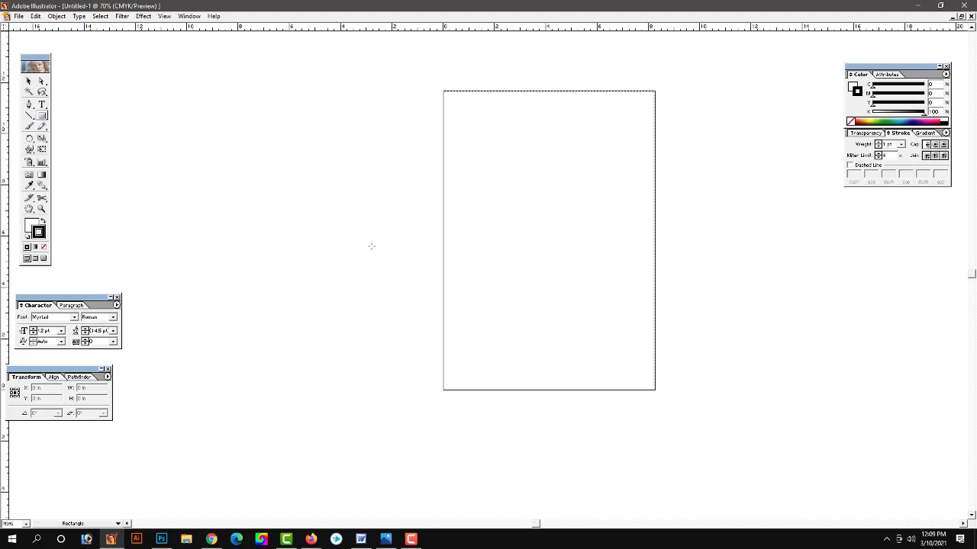
pyautogui.moveTo(315, 256); pyautogui.dragTo(438, 294)
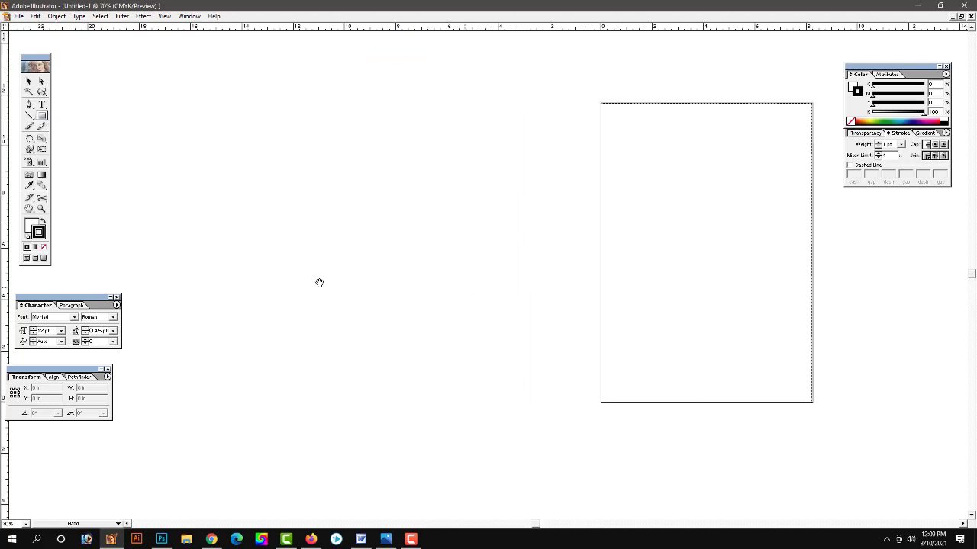
# Create a rectangle 3.2 in wide and 2 in high
pyautogui.click(449, 281)
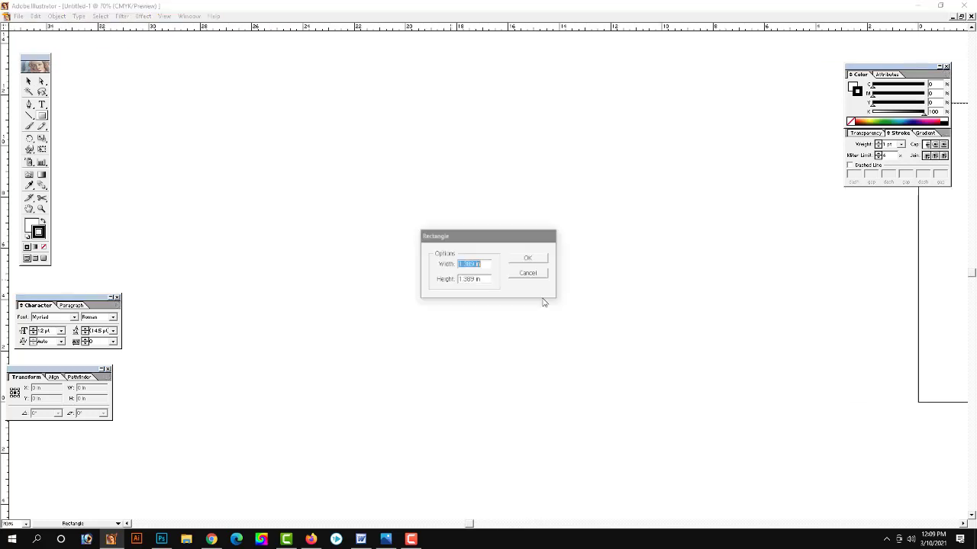
pyautogui.write('3.2')
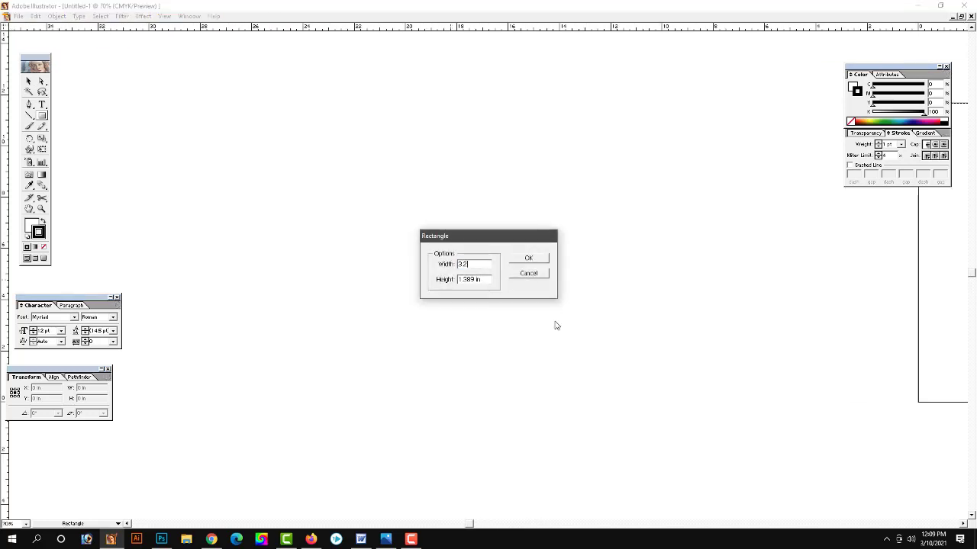
pyautogui.press('Tab')
pyautogui.write('2')
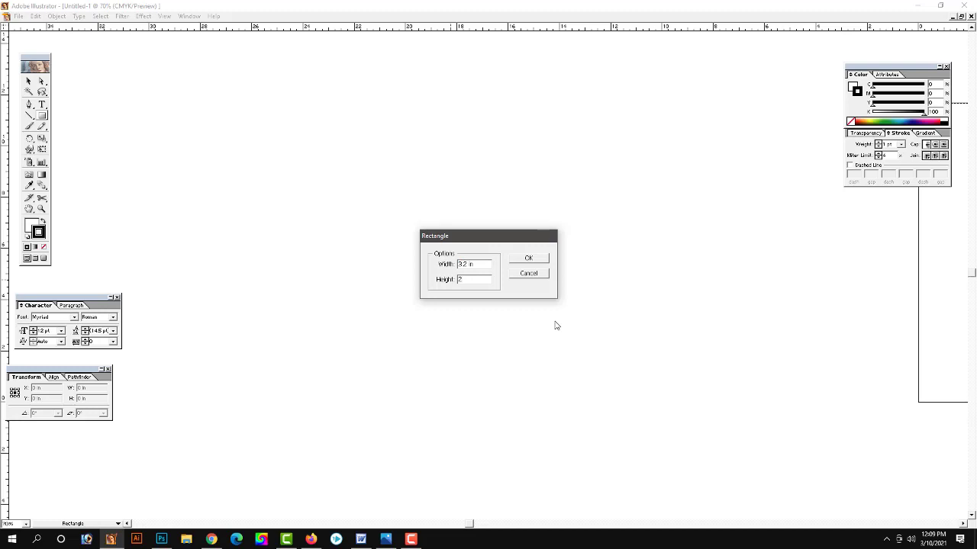
pyautogui.press('Return')
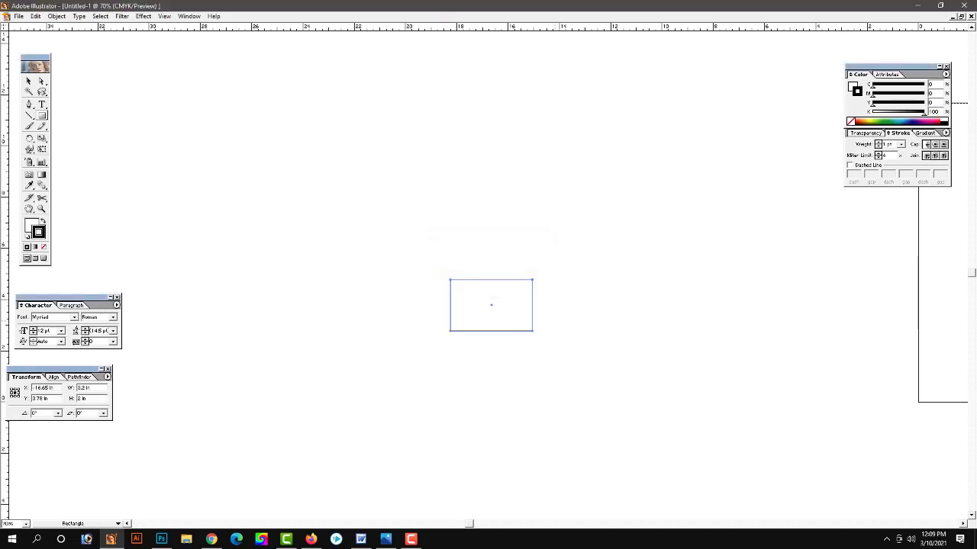
# Zoom to 400% centred on the rectangle and select it
pyautogui.press('z')
pyautogui.click(519, 293)
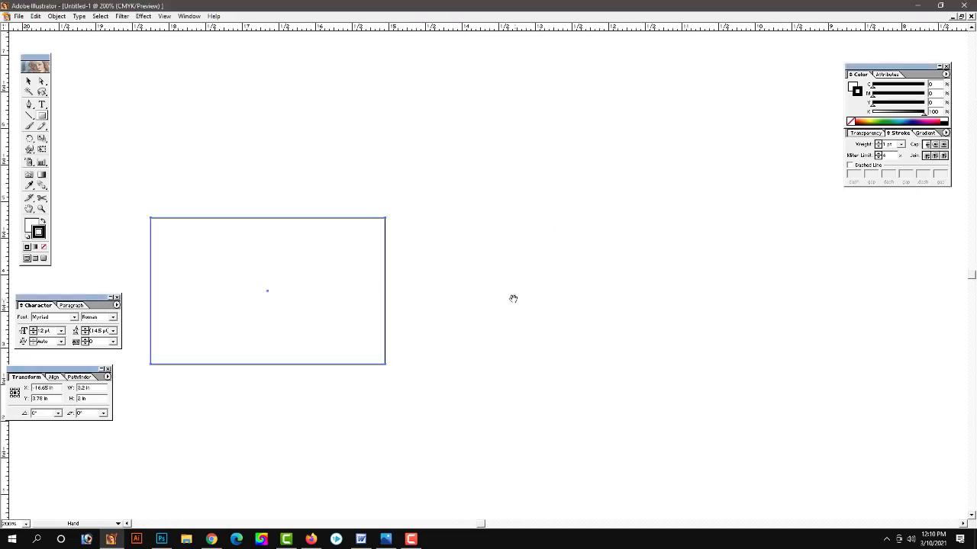
pyautogui.click(453, 263)
pyautogui.click(468, 279)
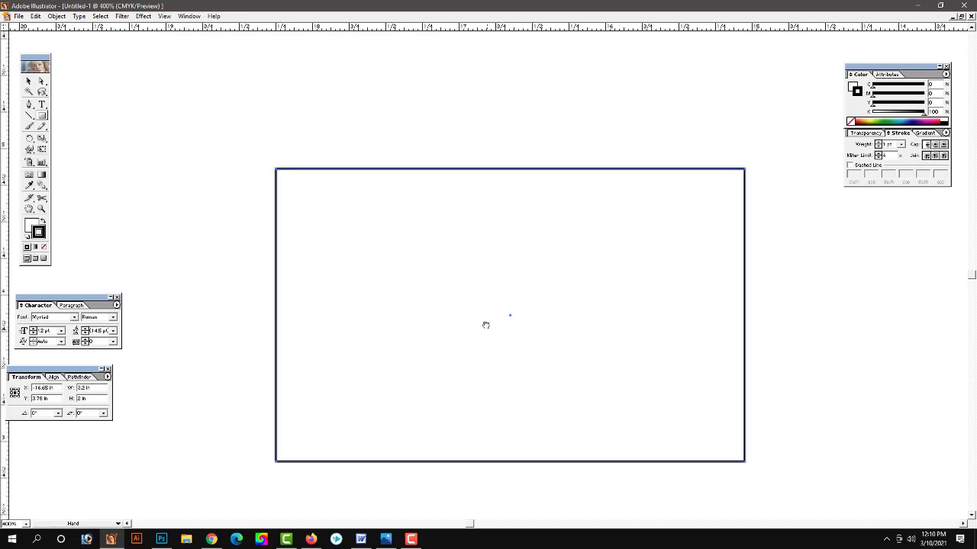
pyautogui.moveTo(673, 340); pyautogui.dragTo(601, 317)
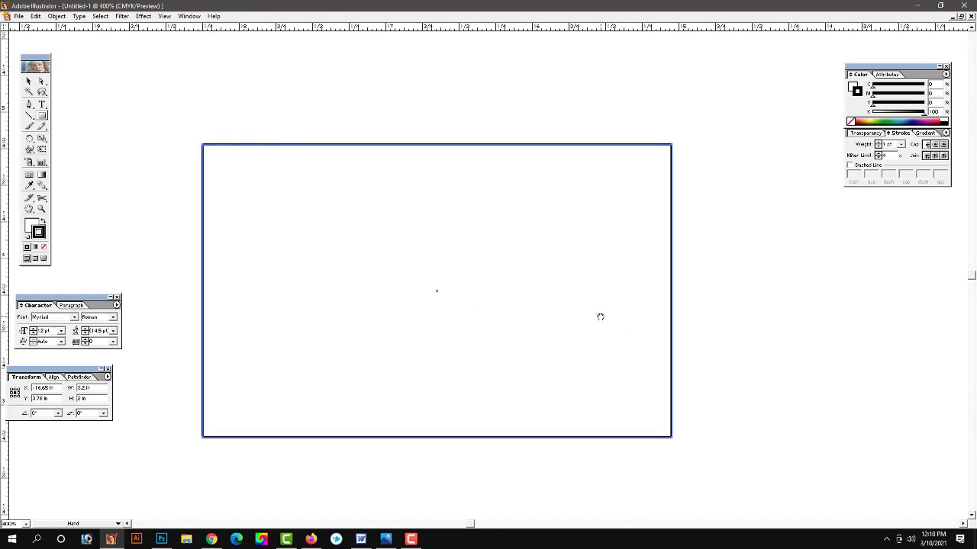
pyautogui.keyDown('ctrl'); pyautogui.click(501, 318); pyautogui.keyUp('ctrl')
pyautogui.hotkey('ctrl', '-')
pyautogui.moveTo(527, 290)
pyautogui.mouseDown()
pyautogui.moveTo(567, 338)
pyautogui.moveTo(531, 321)
pyautogui.moveTo(569, 329)
pyautogui.mouseUp()
pyautogui.click(28, 81)
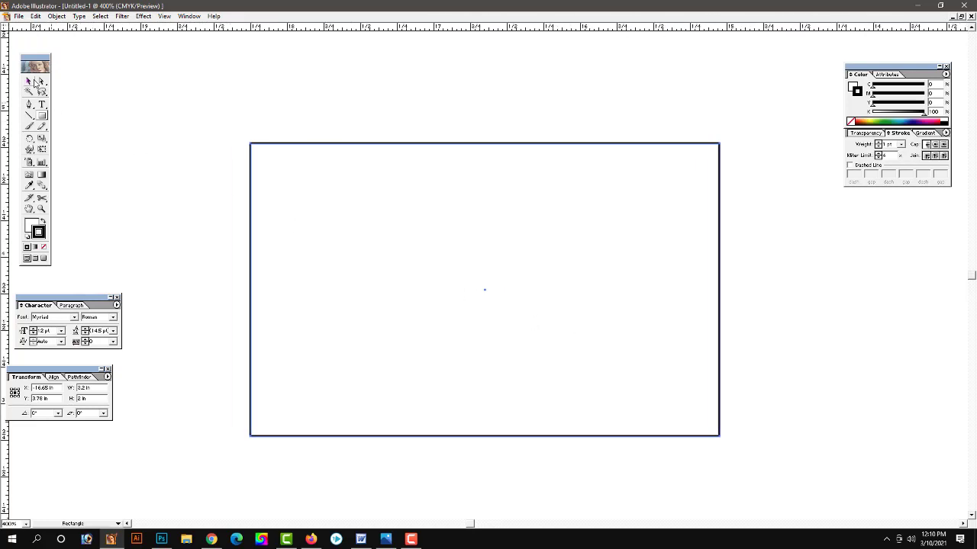
# Make an inset copy of the rectangle with Offset Path at -0.139 in
pyautogui.click(57, 16)
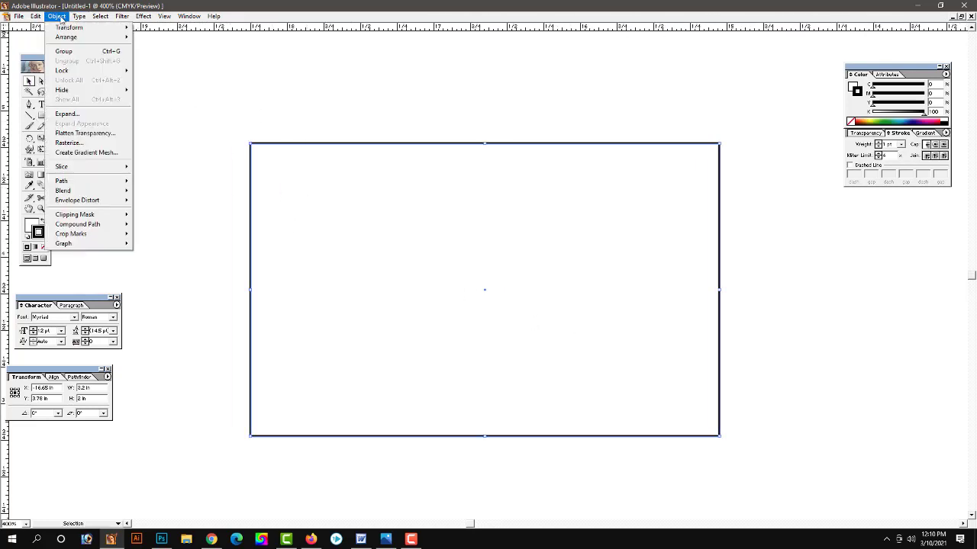
pyautogui.moveTo(68, 181)
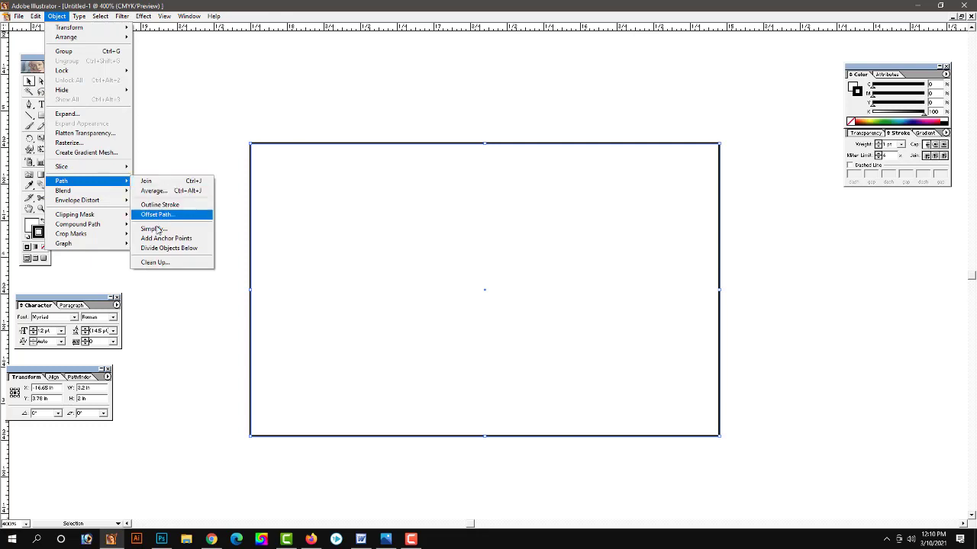
pyautogui.click(163, 217)
pyautogui.click(462, 253)
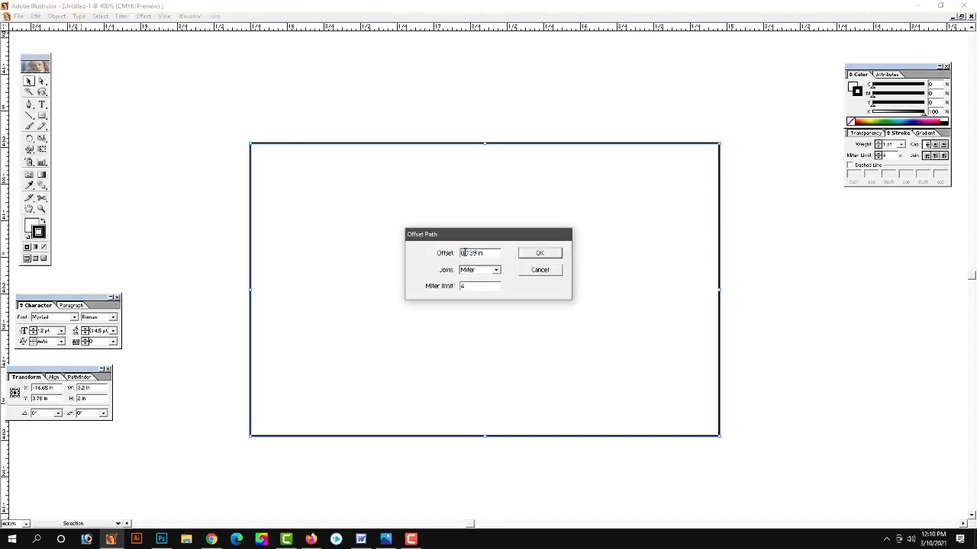
pyautogui.write('-')
pyautogui.press('Return')
# Thin the rectangles' stroke weight, select both, and pull a vertical guide onto the canvas
pyautogui.click(468, 139)
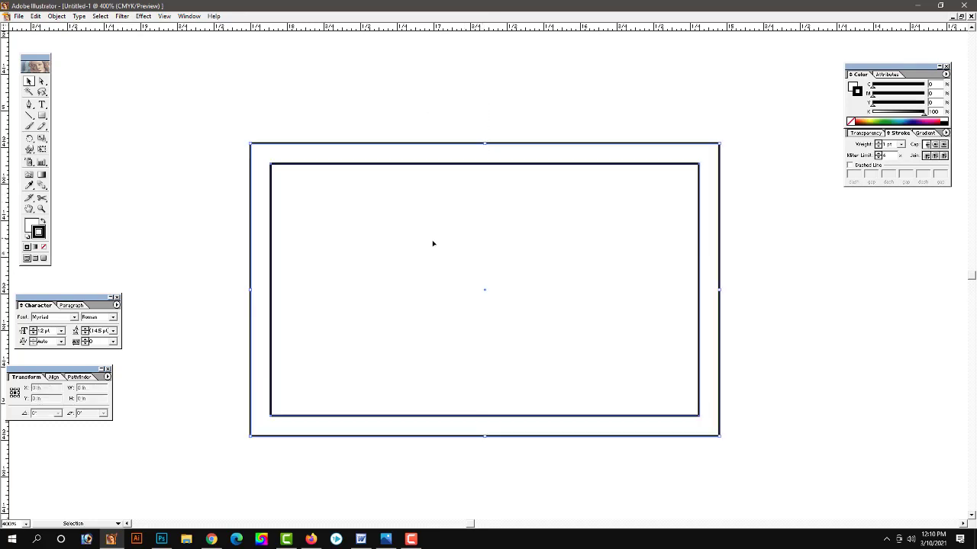
pyautogui.doubleClick(887, 144)
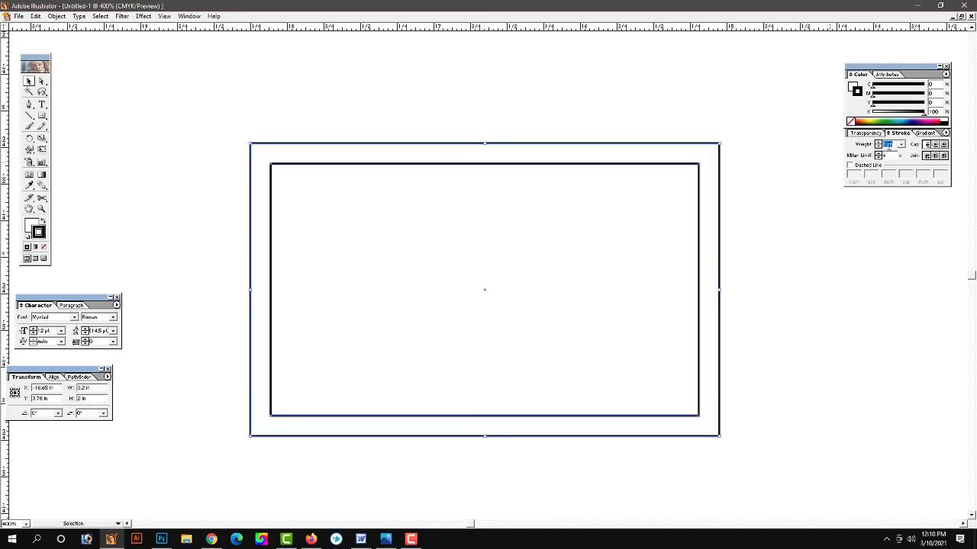
pyautogui.press('Return')
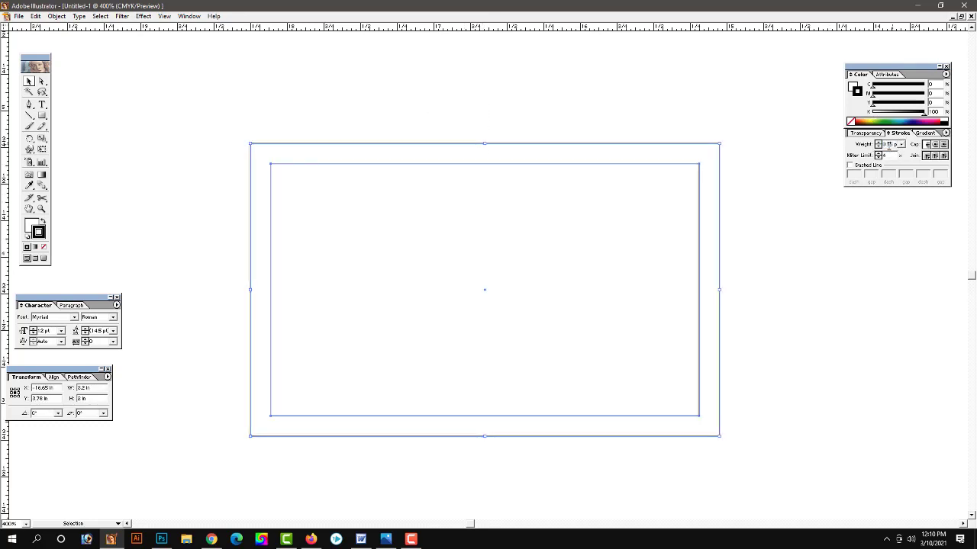
pyautogui.click(409, 104)
pyautogui.moveTo(442, 104); pyautogui.dragTo(416, 254)
pyautogui.moveTo(10, 162); pyautogui.dragTo(469, 156)
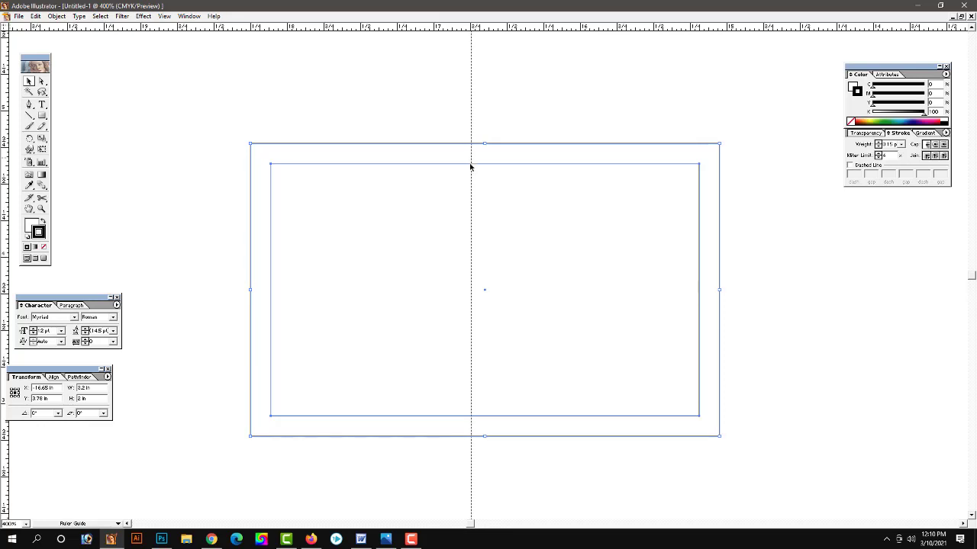
# Centre both rectangles on the vertical guide, then place a Pen anchor on the outer left edge
pyautogui.moveTo(470, 170); pyautogui.dragTo(471, 169)
pyautogui.press('Left')
pyautogui.press('Left')
pyautogui.press('Left')
pyautogui.press('Left')
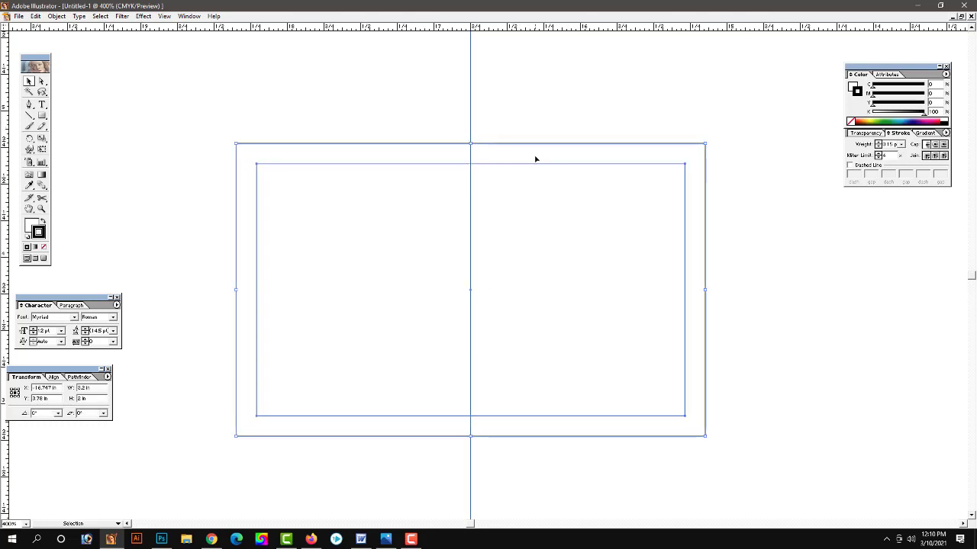
pyautogui.click(517, 112)
pyautogui.moveTo(572, 116); pyautogui.dragTo(518, 254)
pyautogui.click(371, 133)
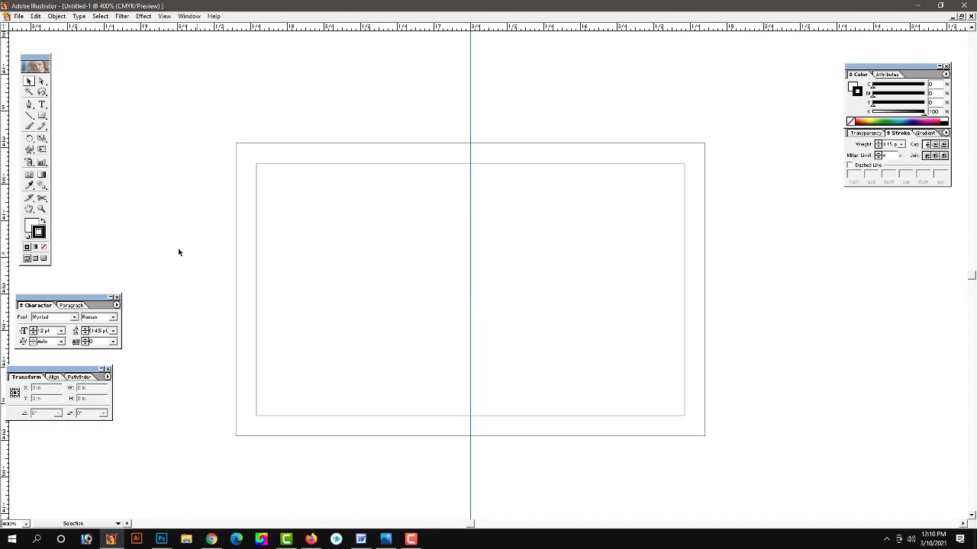
pyautogui.click(29, 105)
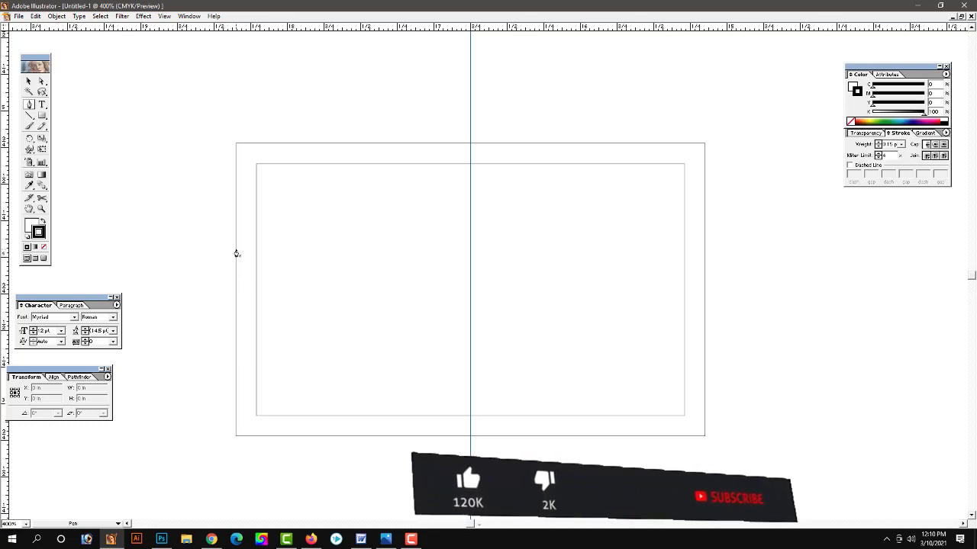
pyautogui.click(236, 249)
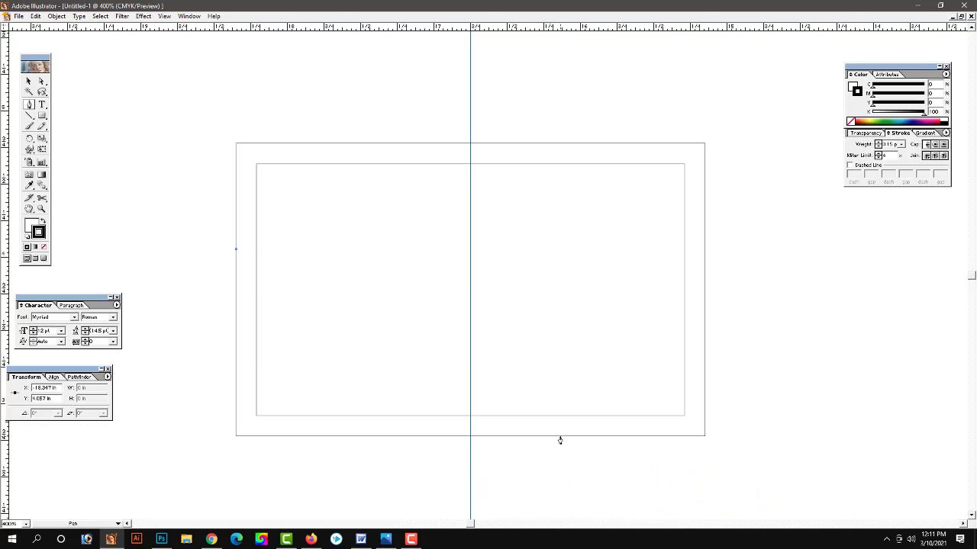
# Reshape the arc by dragging its upper direction handle with Direct Selection
pyautogui.moveTo(559, 440); pyautogui.dragTo(605, 460)
pyautogui.moveTo(645, 487); pyautogui.dragTo(628, 482)
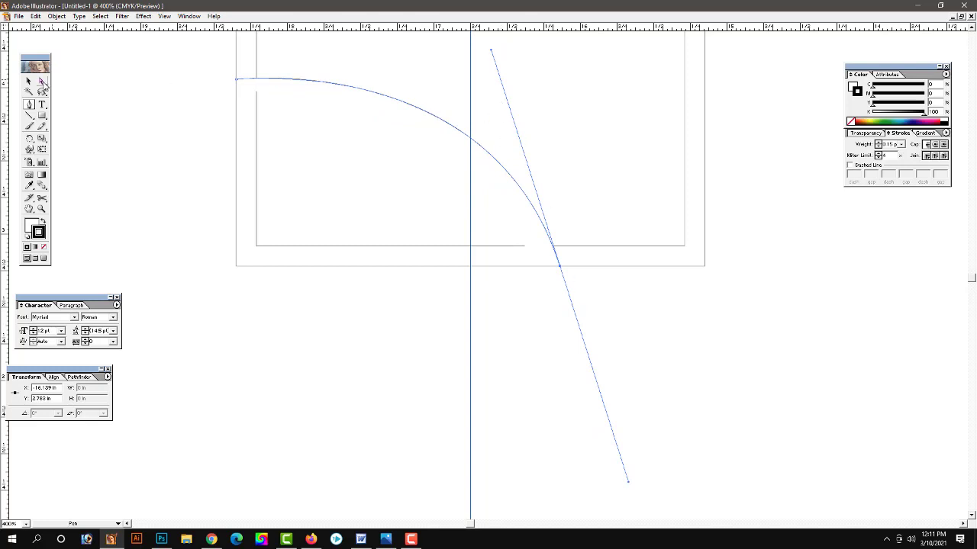
pyautogui.click(41, 81)
pyautogui.moveTo(491, 52); pyautogui.dragTo(482, 12)
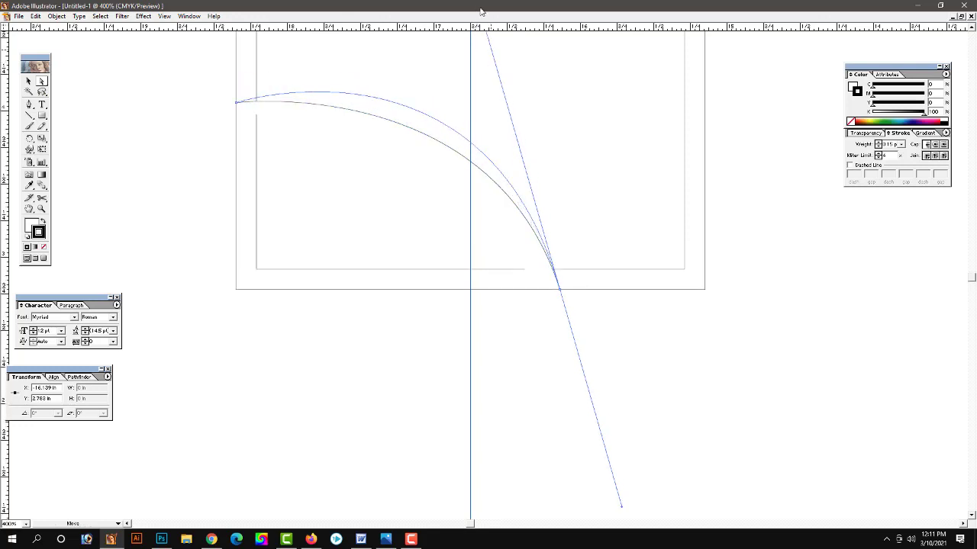
pyautogui.moveTo(481, 11); pyautogui.dragTo(482, 15)
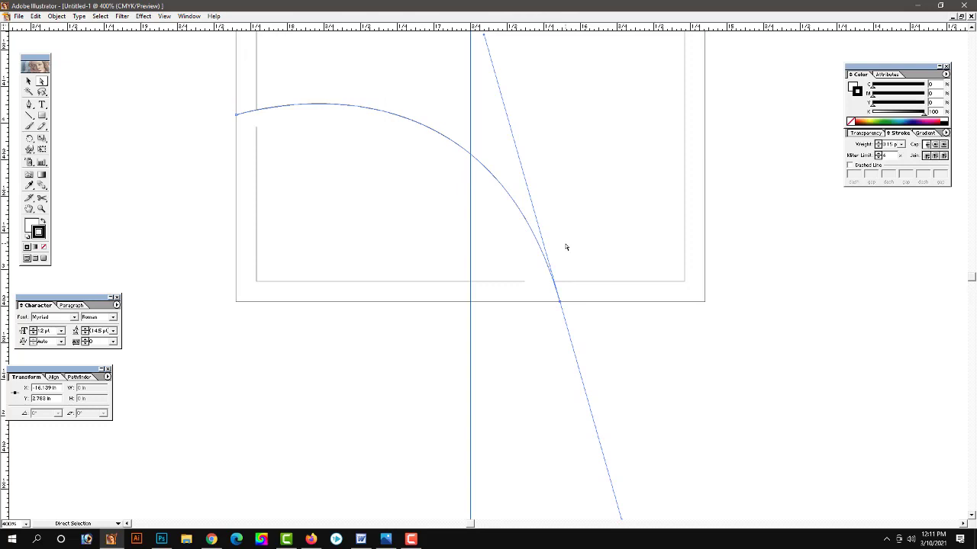
# Close the shape with straight edges along the artboard's bottom and left sides
pyautogui.moveTo(532, 144); pyautogui.dragTo(529, 294)
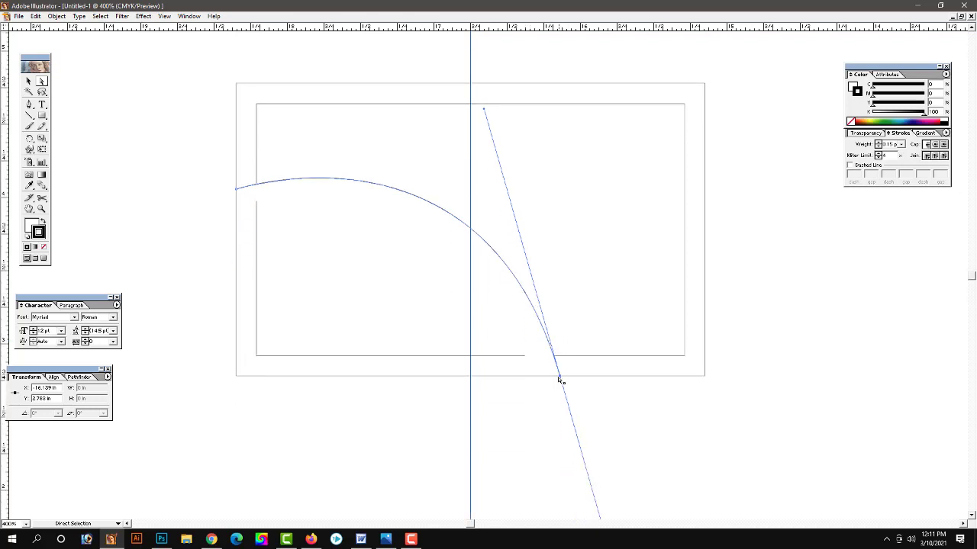
pyautogui.click(28, 105)
pyautogui.click(559, 377)
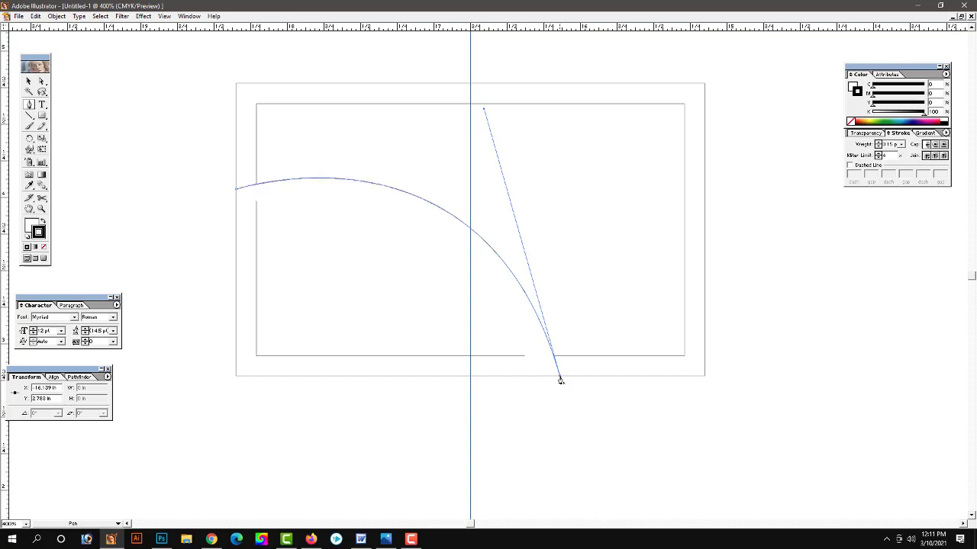
pyautogui.click(236, 376)
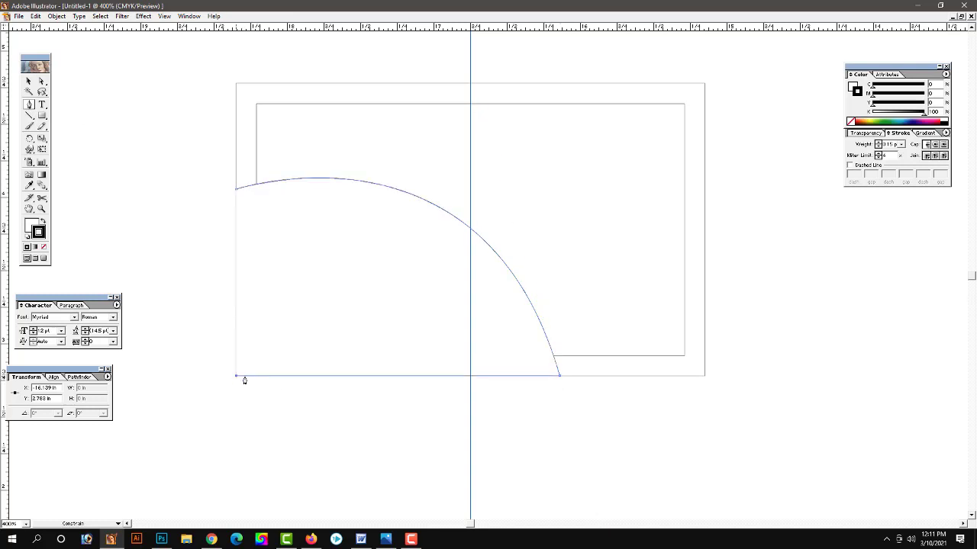
pyautogui.click(237, 191)
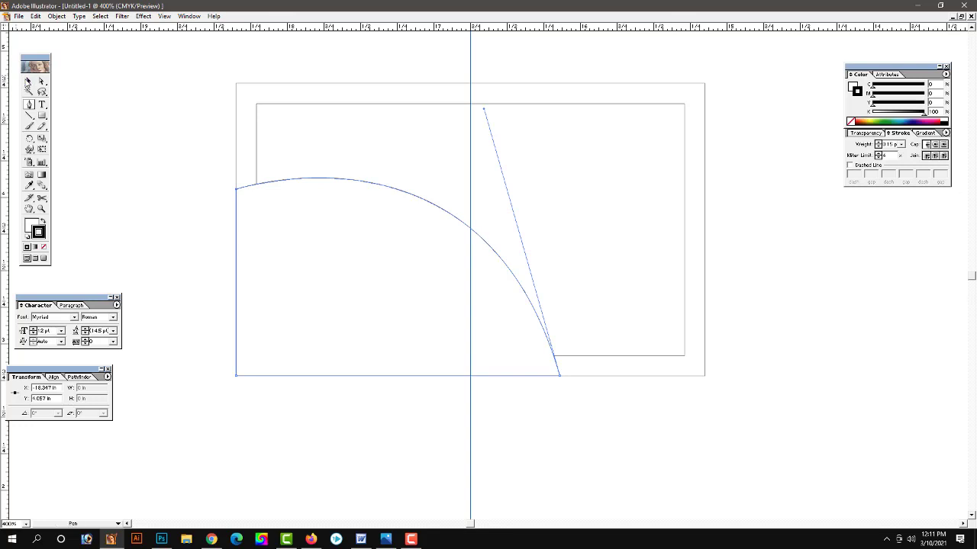
pyautogui.click(29, 81)
# Remove the shape's stroke and fill it dark maroon, CMYK 0/100/100/64
pyautogui.click(850, 121)
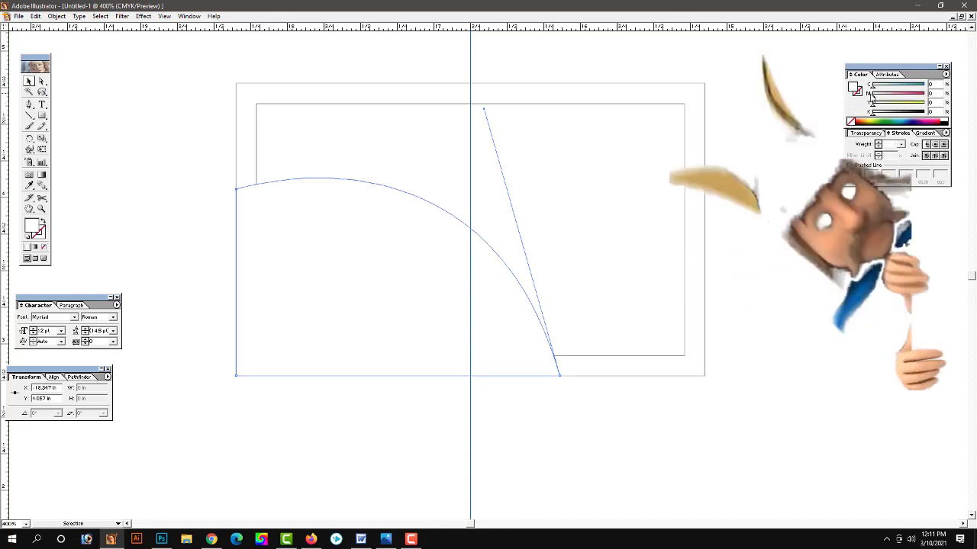
pyautogui.click(910, 111)
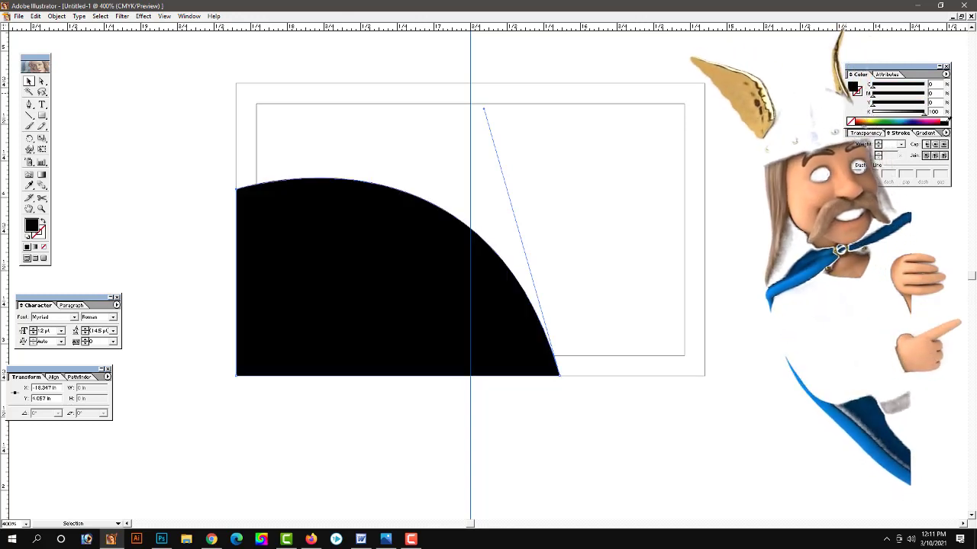
pyautogui.hotkey('ctrl', 'z')
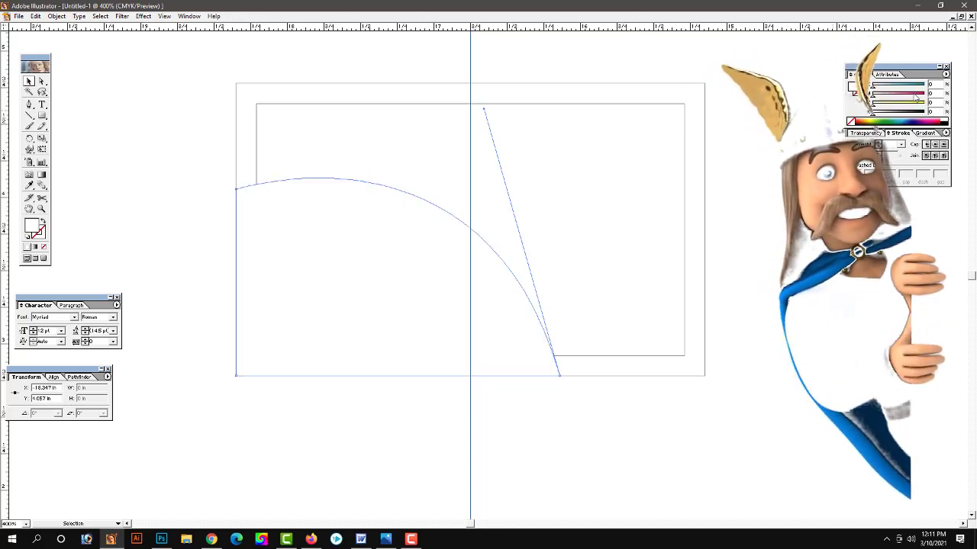
pyautogui.click(921, 93)
pyautogui.click(889, 120)
pyautogui.moveTo(874, 112); pyautogui.dragTo(900, 114)
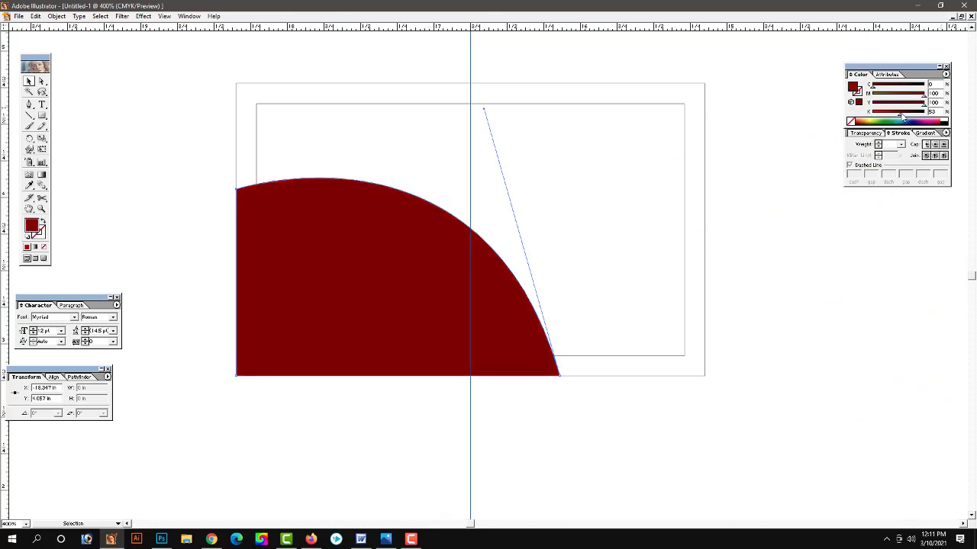
pyautogui.moveTo(902, 114); pyautogui.dragTo(906, 116)
pyautogui.click(762, 312)
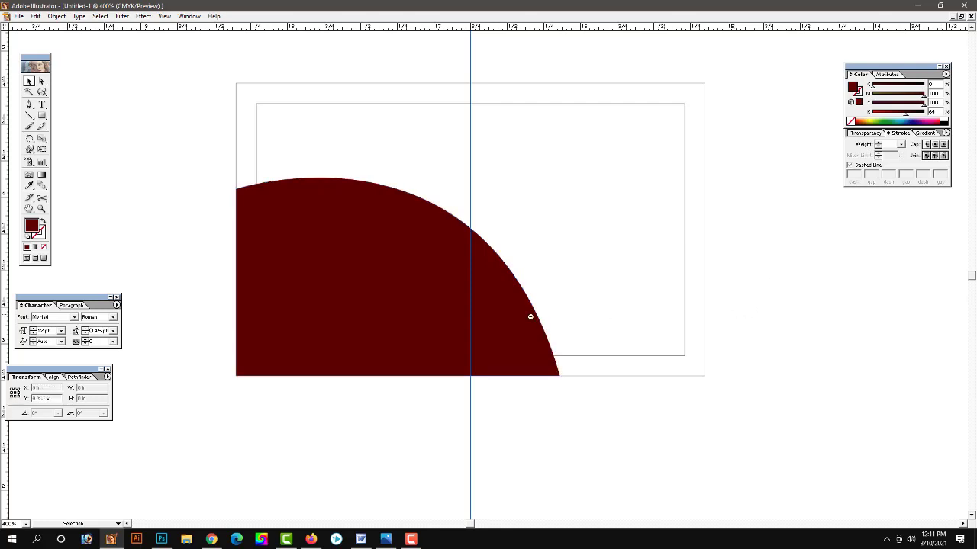
pyautogui.scroll(2, 504, 328)
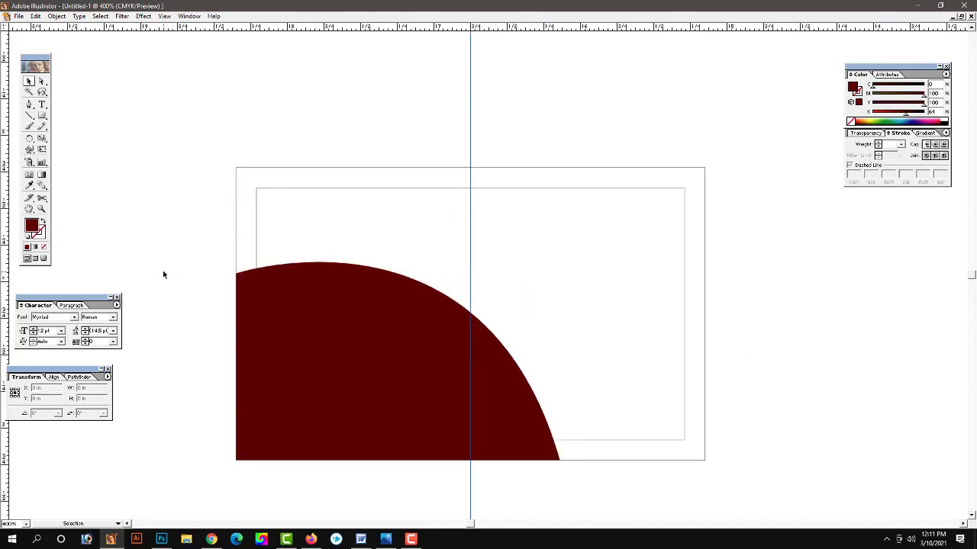
# Duplicate the maroon shape slightly upward and lighten the copy to CMYK 0/100/100/42
pyautogui.click(320, 338)
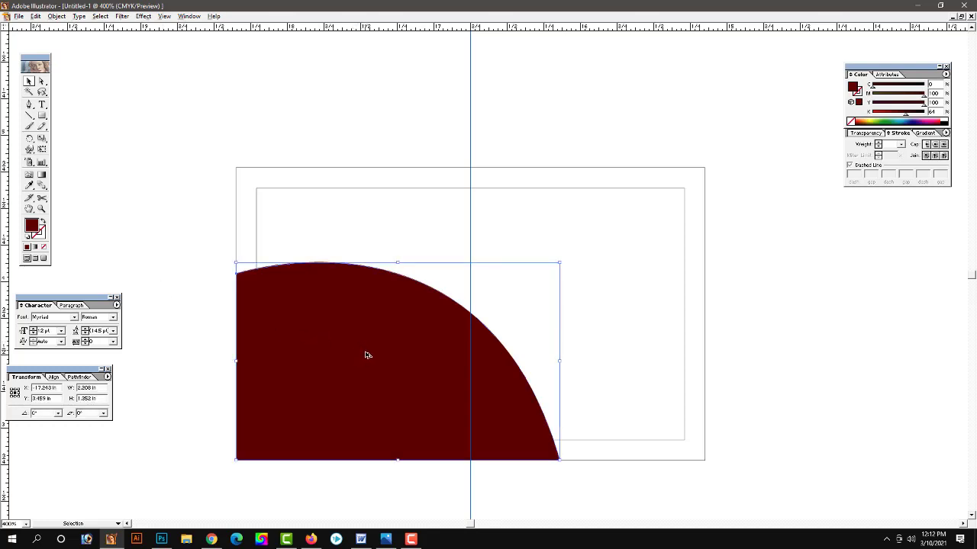
pyautogui.moveTo(366, 354); pyautogui.dragTo(365, 350)
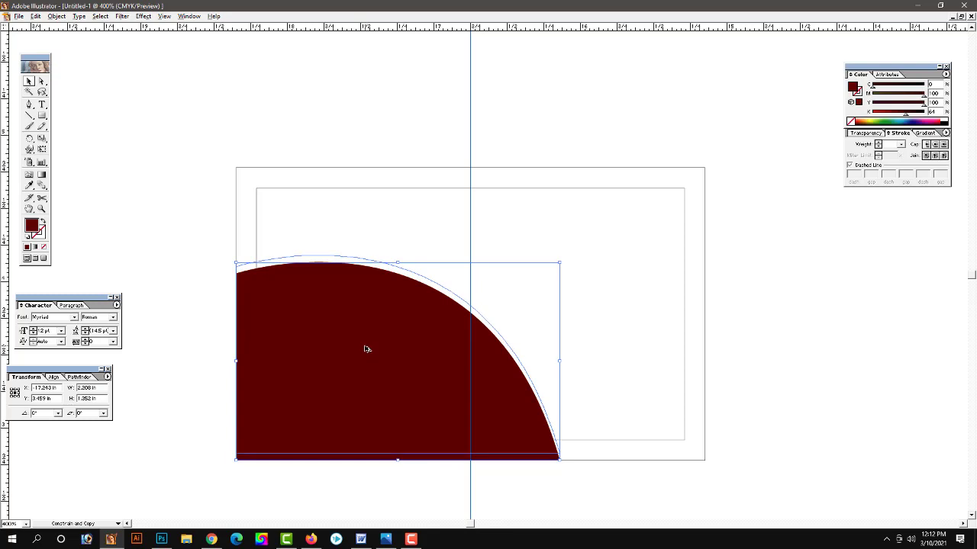
pyautogui.moveTo(365, 350); pyautogui.dragTo(365, 349)
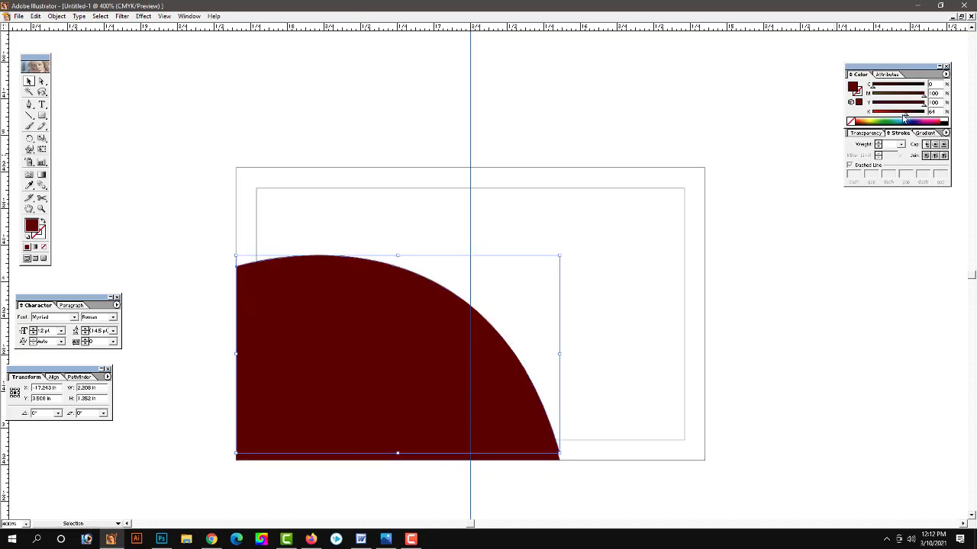
pyautogui.moveTo(906, 119); pyautogui.dragTo(898, 119)
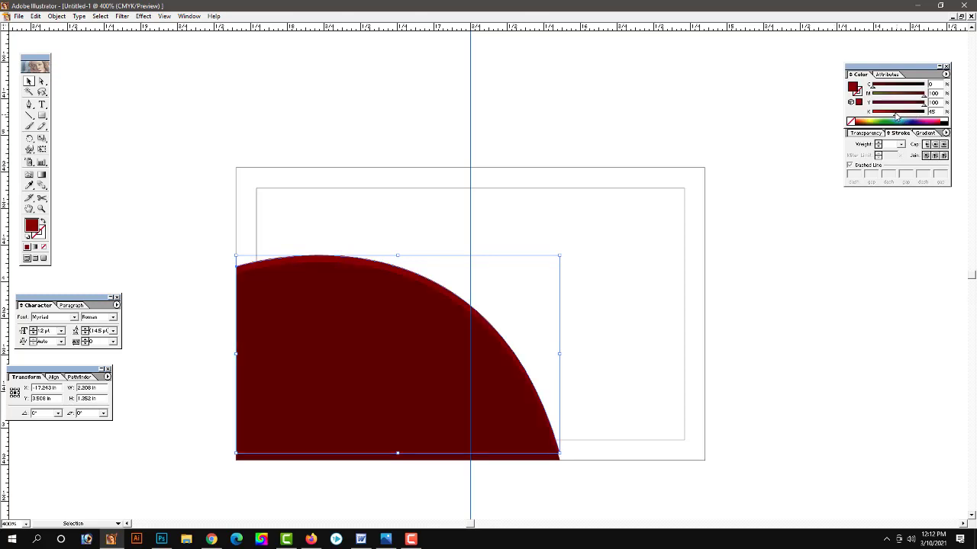
pyautogui.click(536, 320)
pyautogui.hotkey('ctrl', '+')
pyautogui.scroll(-3, 420, 290)
# Lower the red copy's bottom-right anchor so its bottom slants, and adjust the arc's upper handle
pyautogui.scroll(-2, 427, 260)
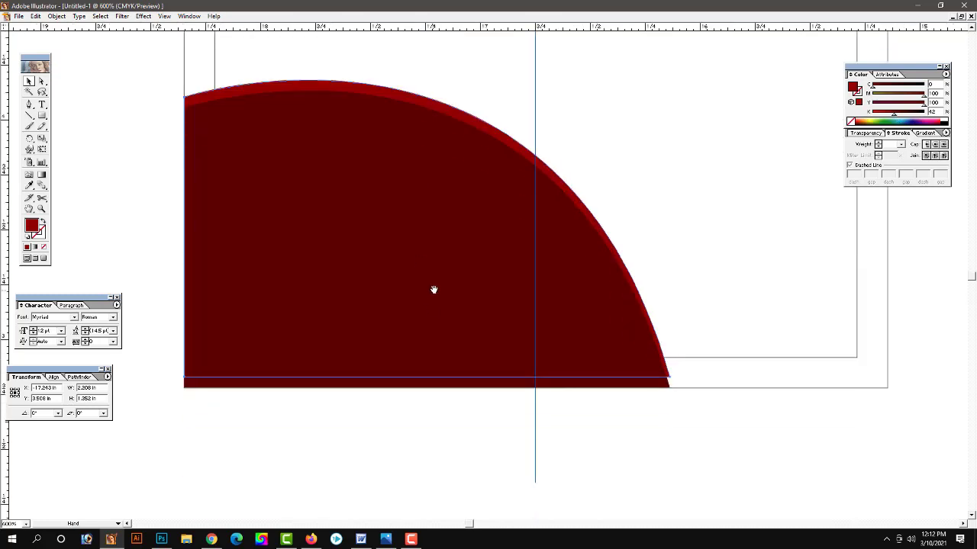
pyautogui.moveTo(433, 289); pyautogui.dragTo(503, 329)
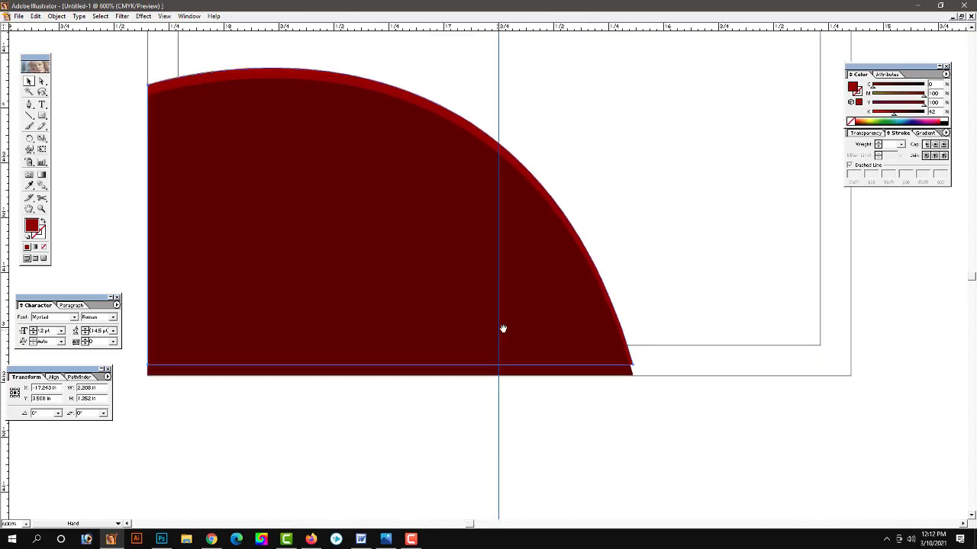
pyautogui.click(42, 81)
pyautogui.click(654, 304)
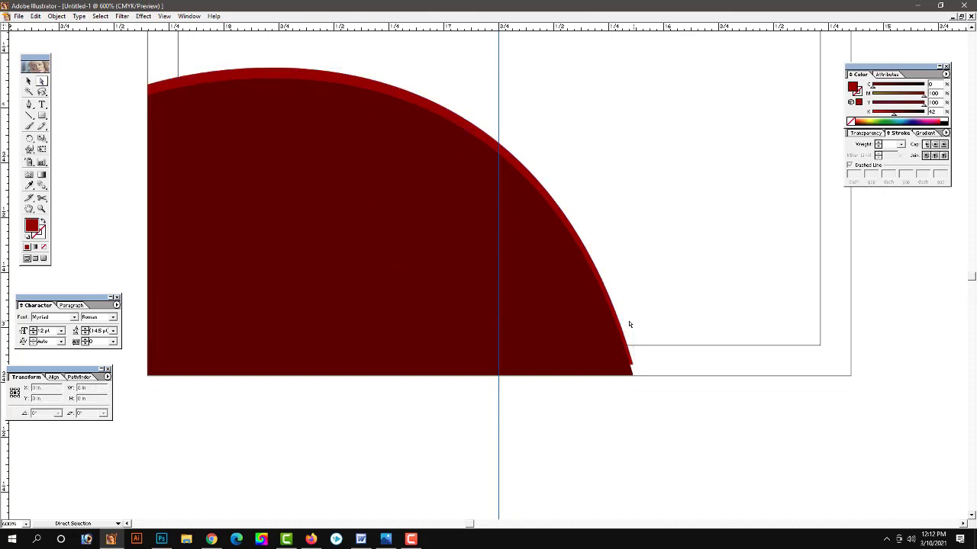
pyautogui.click(635, 377)
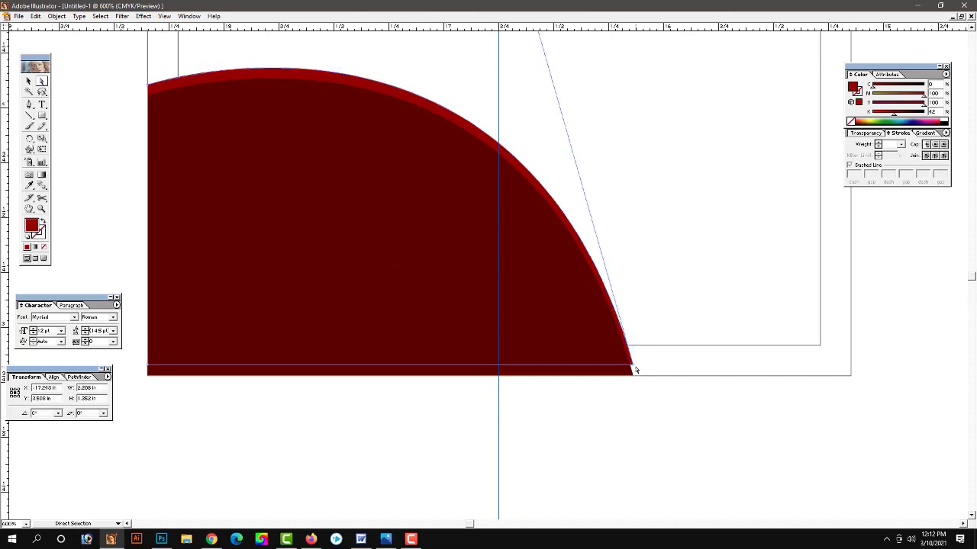
pyautogui.moveTo(633, 368); pyautogui.dragTo(634, 379)
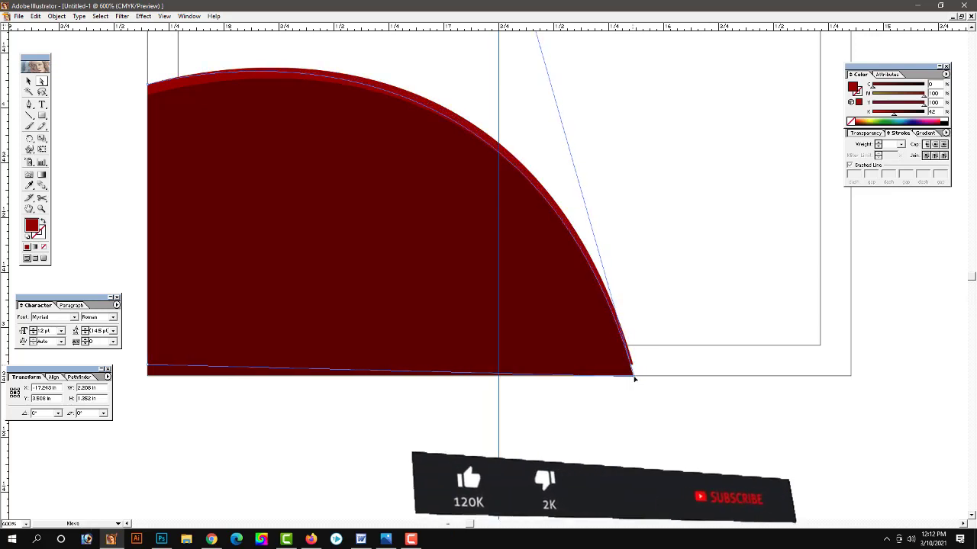
pyautogui.moveTo(570, 192); pyautogui.dragTo(594, 316)
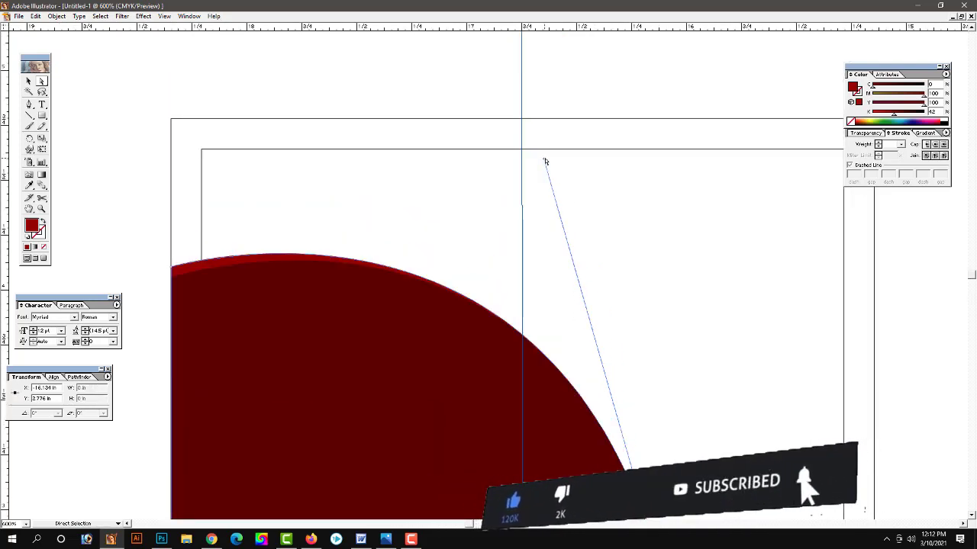
pyautogui.moveTo(545, 161)
pyautogui.mouseDown()
pyautogui.moveTo(556, 150)
pyautogui.moveTo(545, 135)
pyautogui.mouseUp()
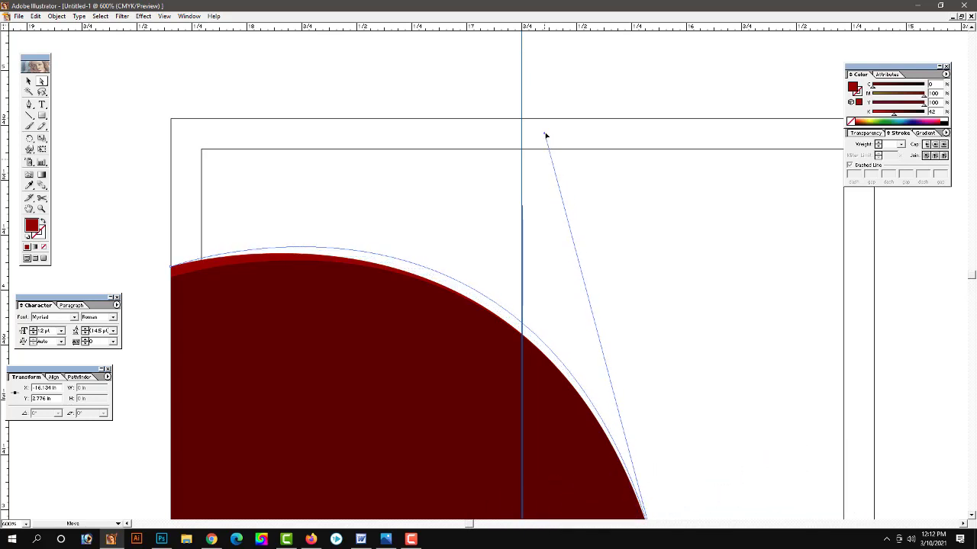
# Raise the red shape's top-left corner point and refine the curve's bulge
pyautogui.keyDown('ctrl'); pyautogui.keyDown('alt'); pyautogui.click(478, 302); pyautogui.keyUp('alt'); pyautogui.keyUp('ctrl')
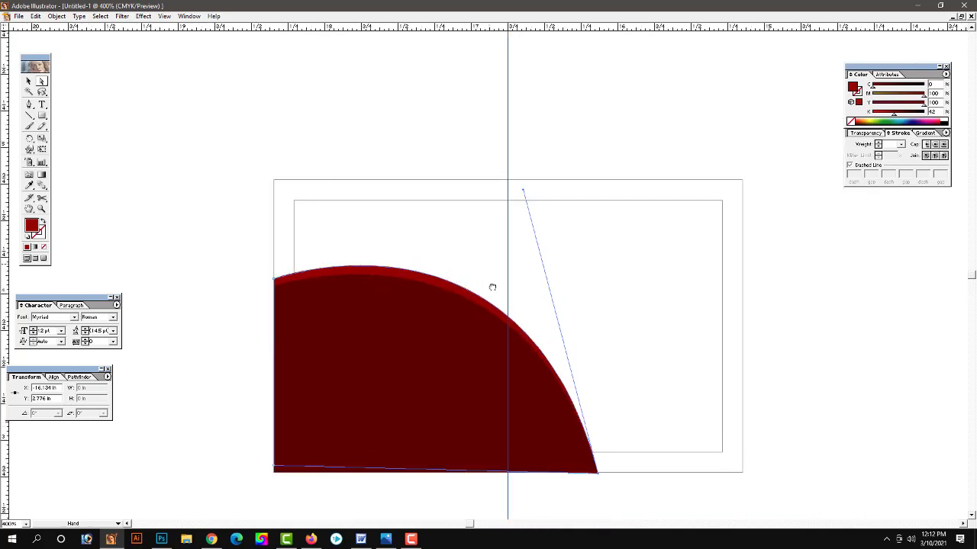
pyautogui.moveTo(492, 287); pyautogui.dragTo(491, 313)
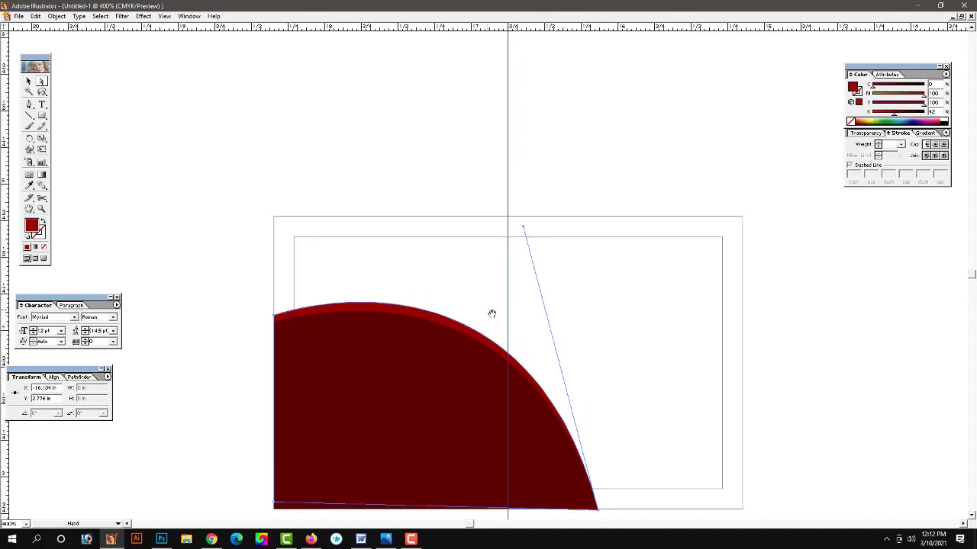
pyautogui.moveTo(499, 354); pyautogui.dragTo(498, 293)
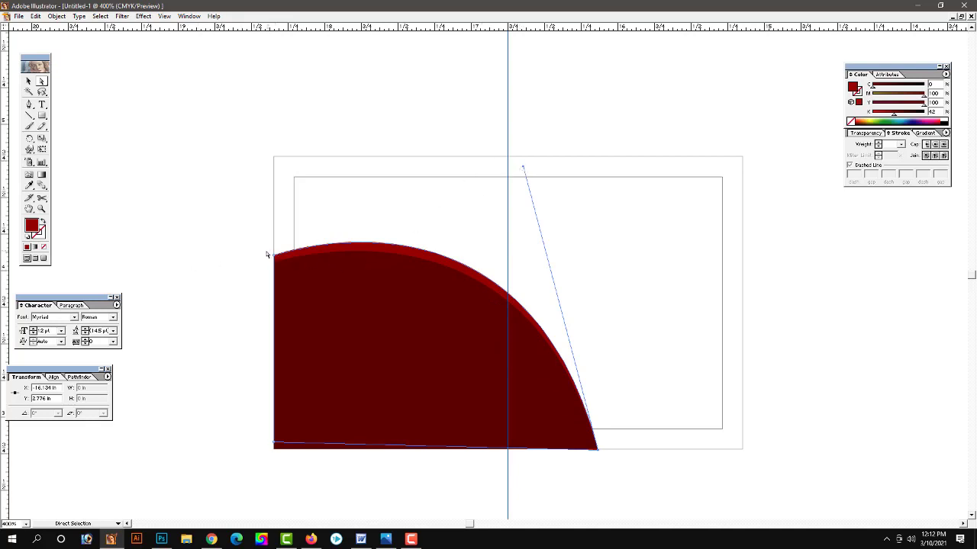
pyautogui.moveTo(276, 260); pyautogui.dragTo(274, 252)
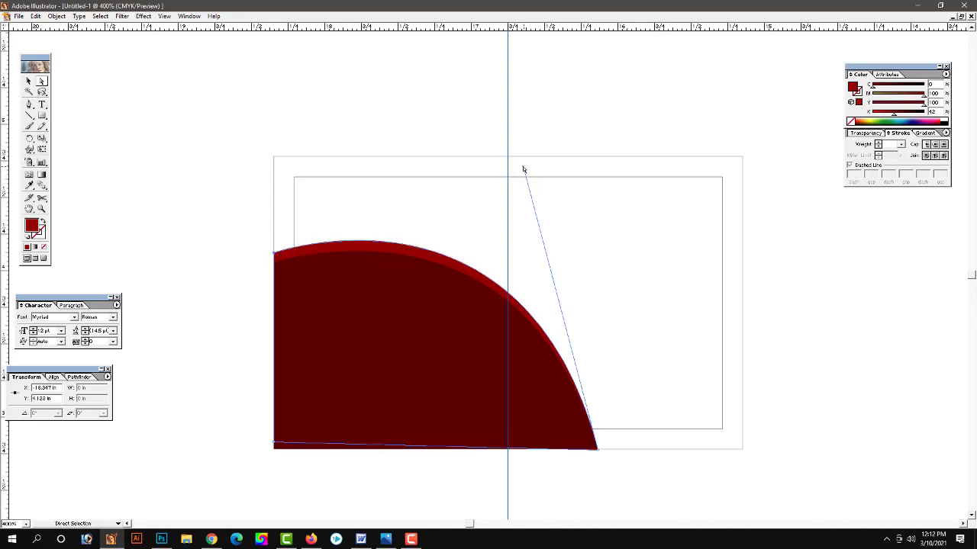
pyautogui.moveTo(522, 168); pyautogui.dragTo(535, 183)
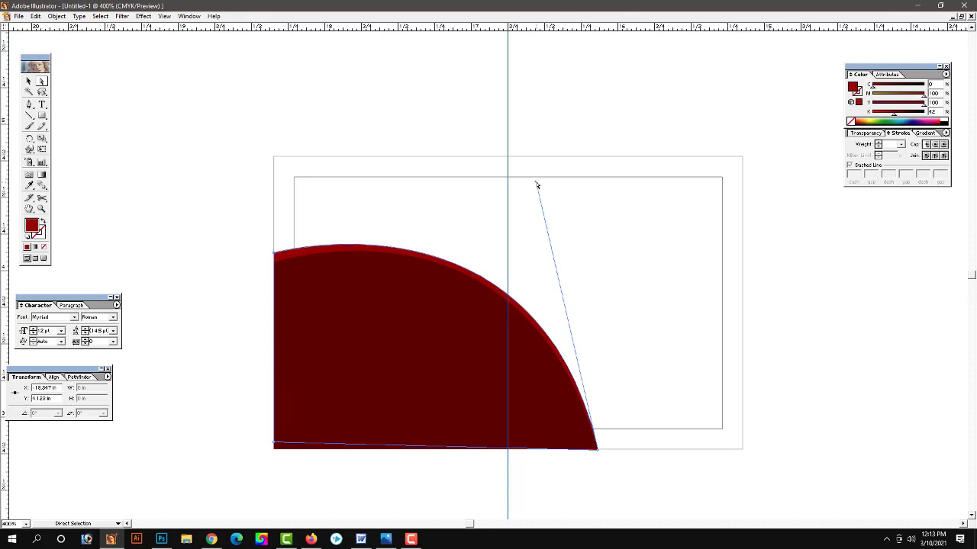
pyautogui.moveTo(535, 184); pyautogui.dragTo(526, 177)
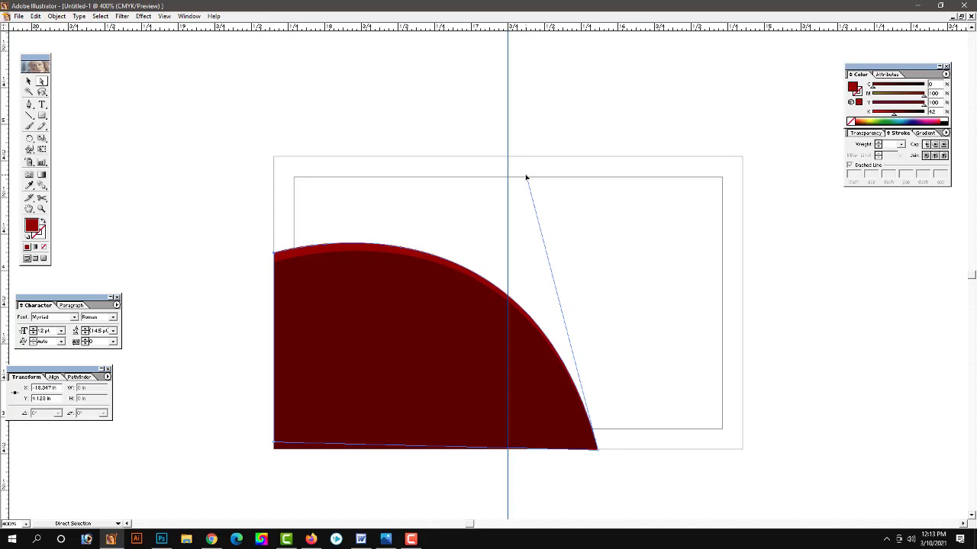
# Zoom in to inspect the red rim, then magnify the card's upper-left area
pyautogui.click(190, 232)
pyautogui.hotkey('ctrl', '=')
pyautogui.moveTo(514, 290); pyautogui.dragTo(476, 270)
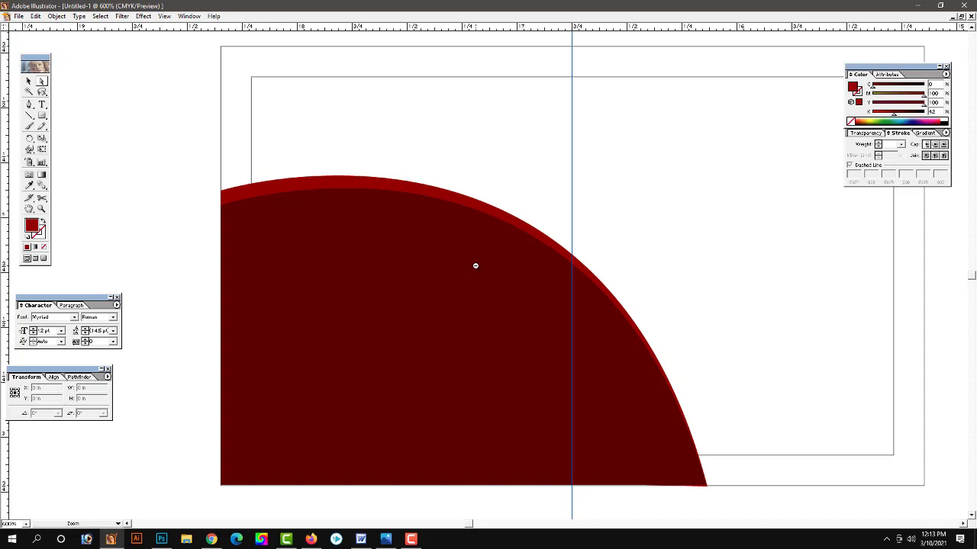
pyautogui.hotkey('ctrl', '-')
pyautogui.moveTo(405, 260); pyautogui.dragTo(386, 272)
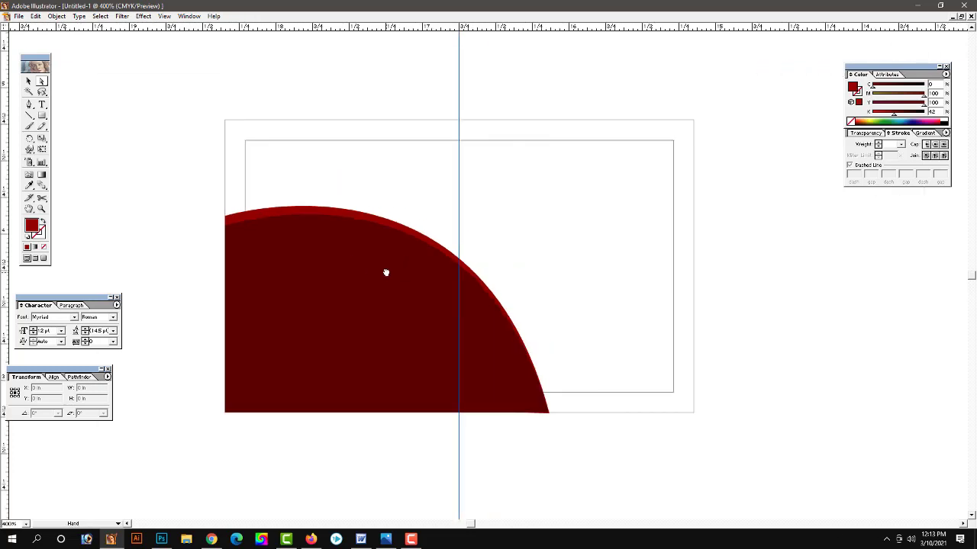
pyautogui.press('space')
pyautogui.click(29, 81)
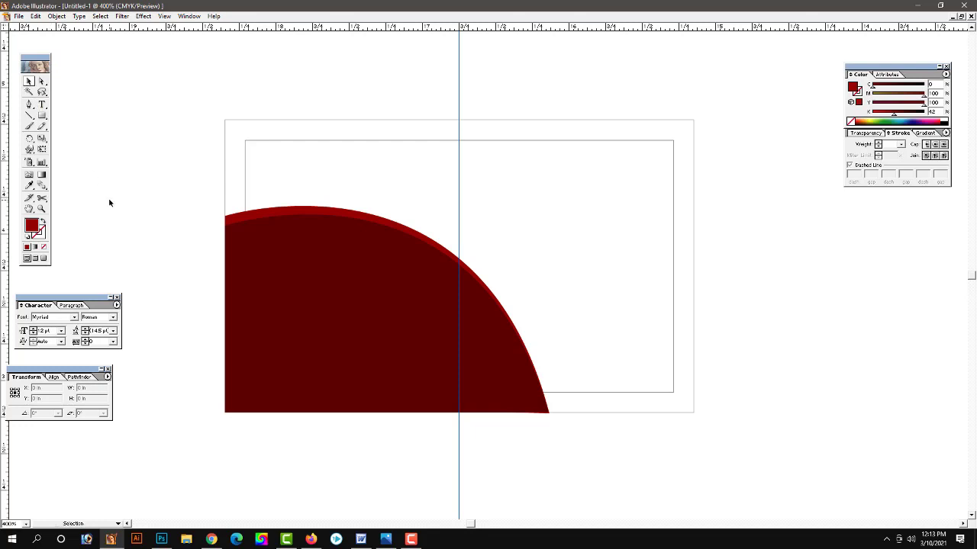
pyautogui.click(432, 196)
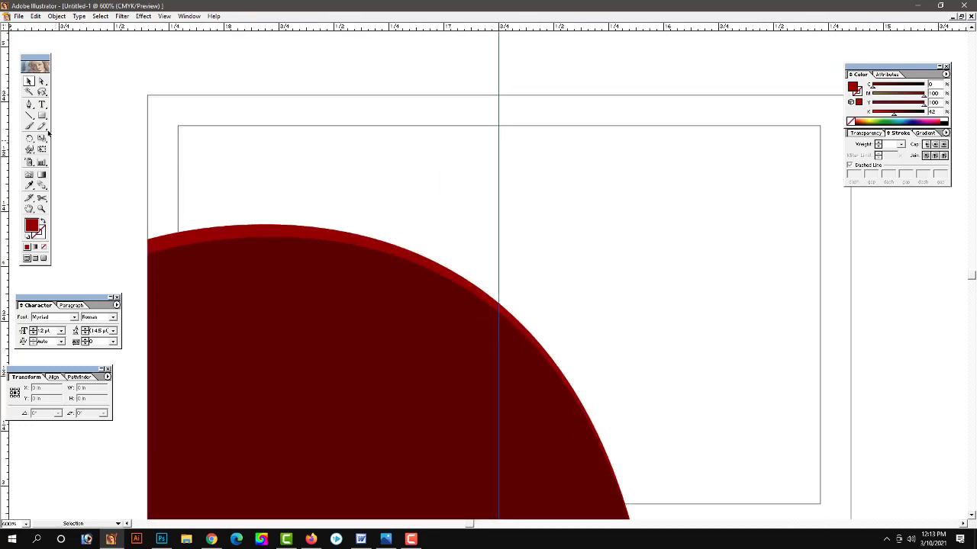
# Start a Pen path on the vertical guide, trying a curved anchor and undoing it
pyautogui.click(29, 104)
pyautogui.click(497, 358)
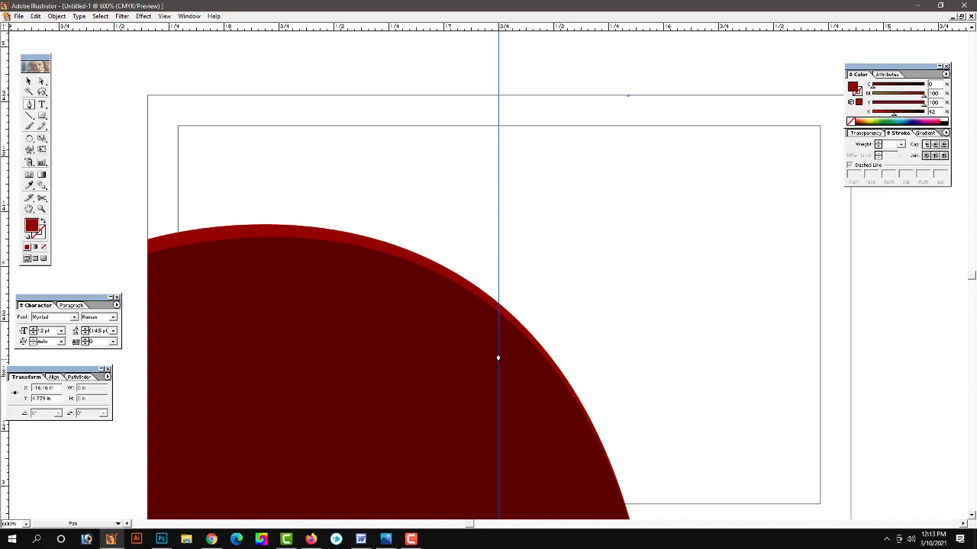
pyautogui.moveTo(508, 348); pyautogui.dragTo(311, 417)
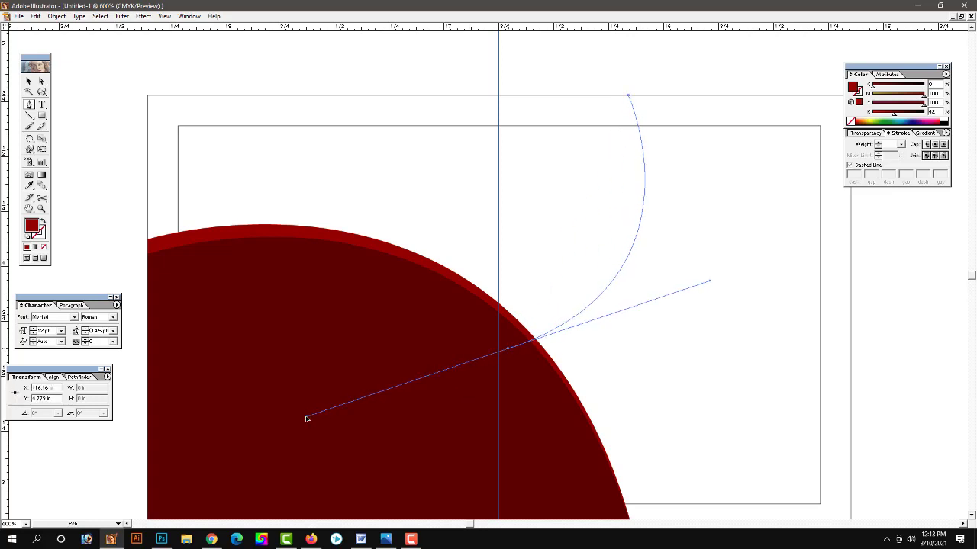
pyautogui.moveTo(311, 417); pyautogui.dragTo(306, 421)
pyautogui.hotkey('ctrl', 'z')
# Complete the curved shape with a flat top edge across the card and send it to the back
pyautogui.moveTo(410, 276)
pyautogui.mouseDown()
pyautogui.moveTo(195, 241)
pyautogui.moveTo(157, 260)
pyautogui.mouseUp()
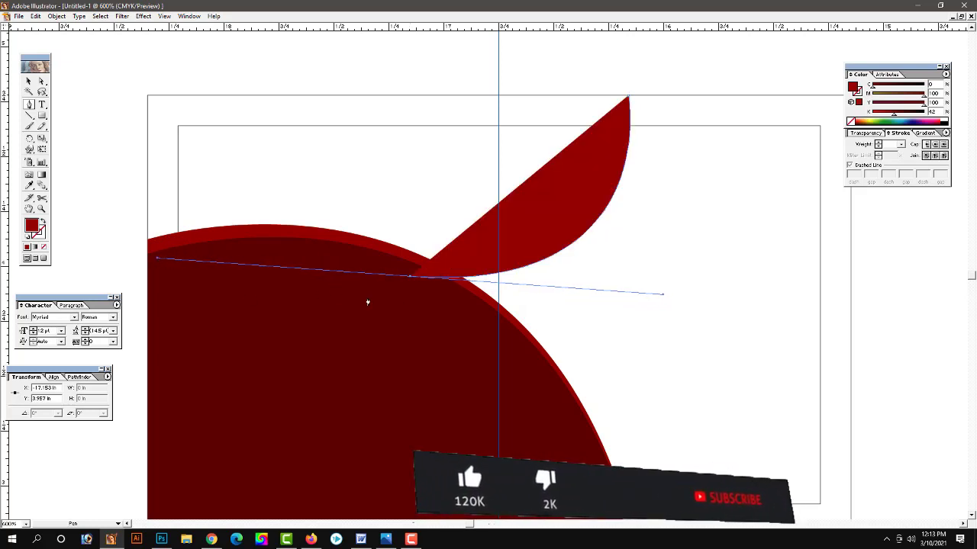
pyautogui.click(411, 279)
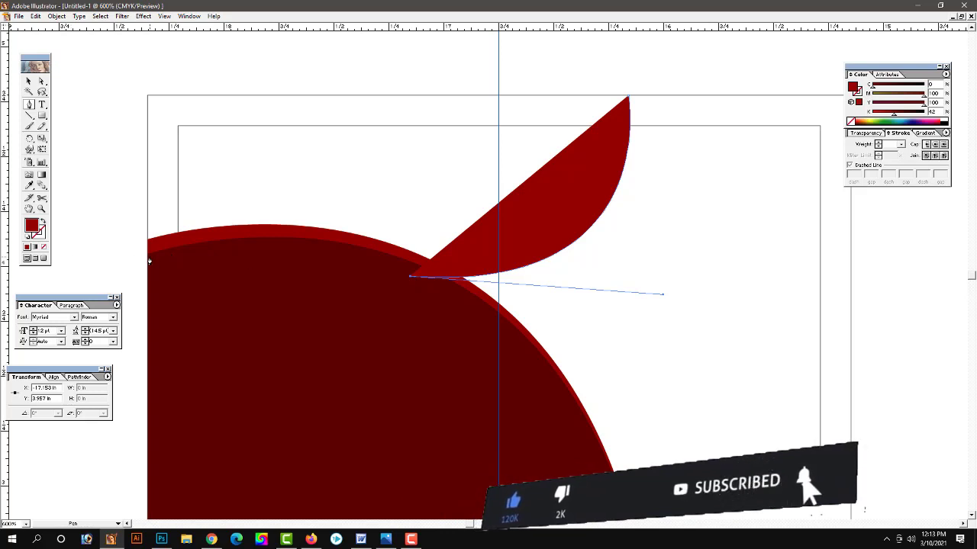
pyautogui.moveTo(176, 258); pyautogui.dragTo(149, 263)
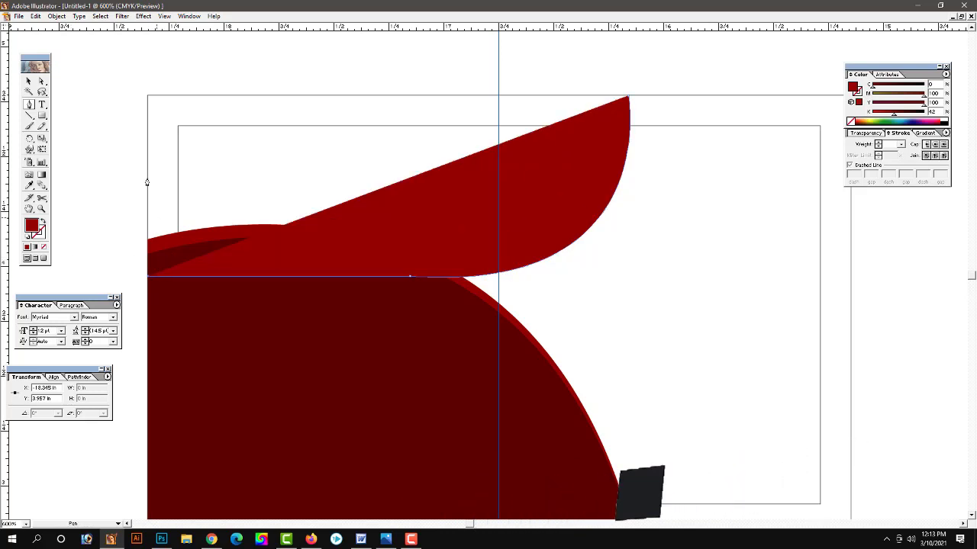
pyautogui.hotkey('ctrl', 'z')
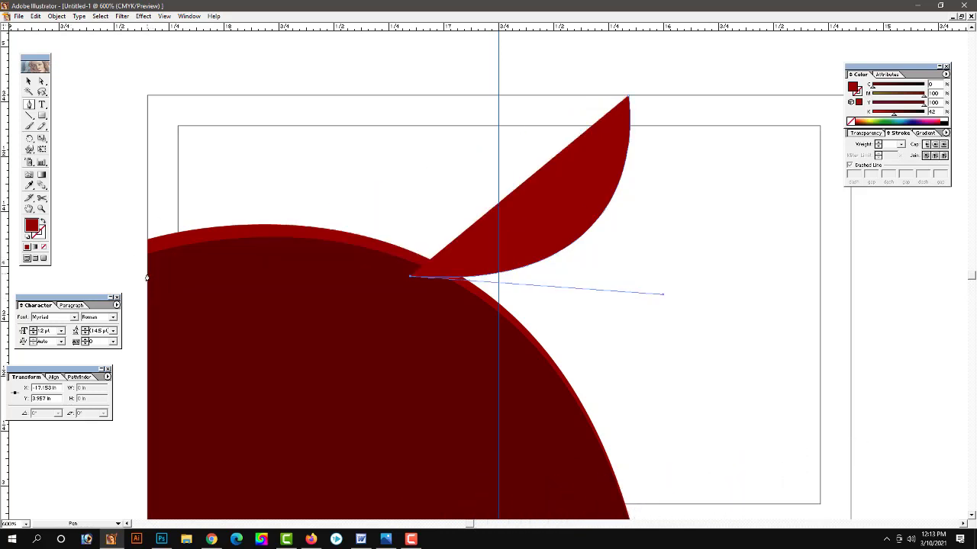
pyautogui.hotkey('ctrl', 'shift', 'z')
pyautogui.moveTo(147, 277); pyautogui.dragTo(147, 276)
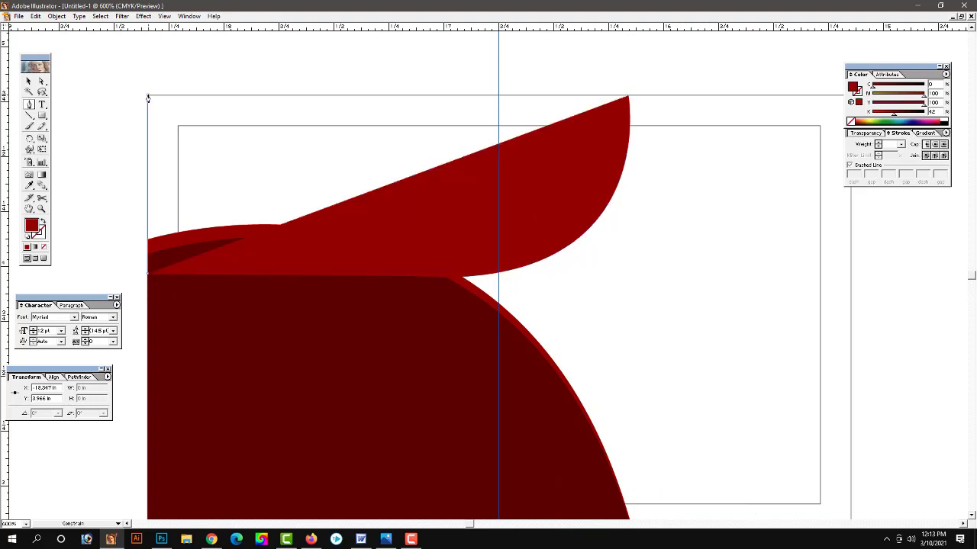
pyautogui.moveTo(147, 98); pyautogui.dragTo(655, 91)
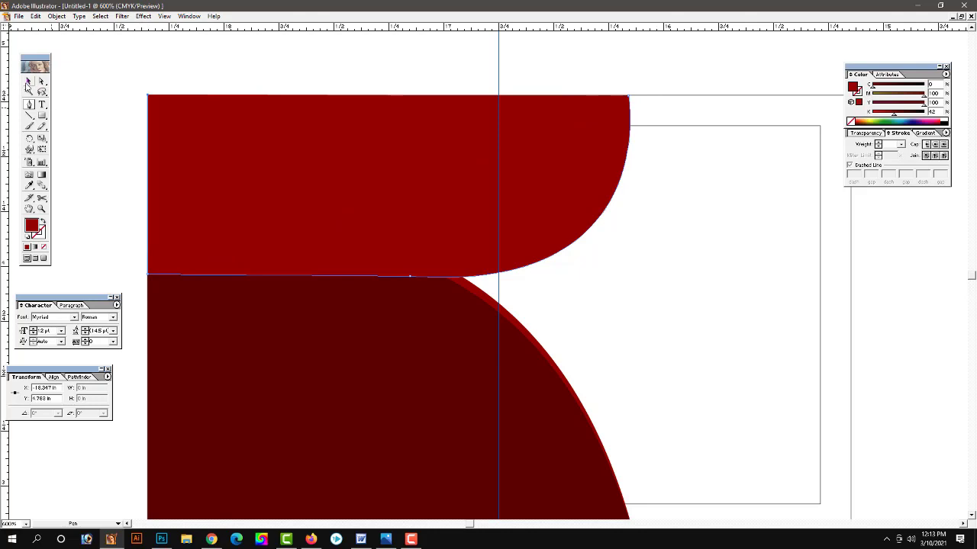
pyautogui.click(29, 81)
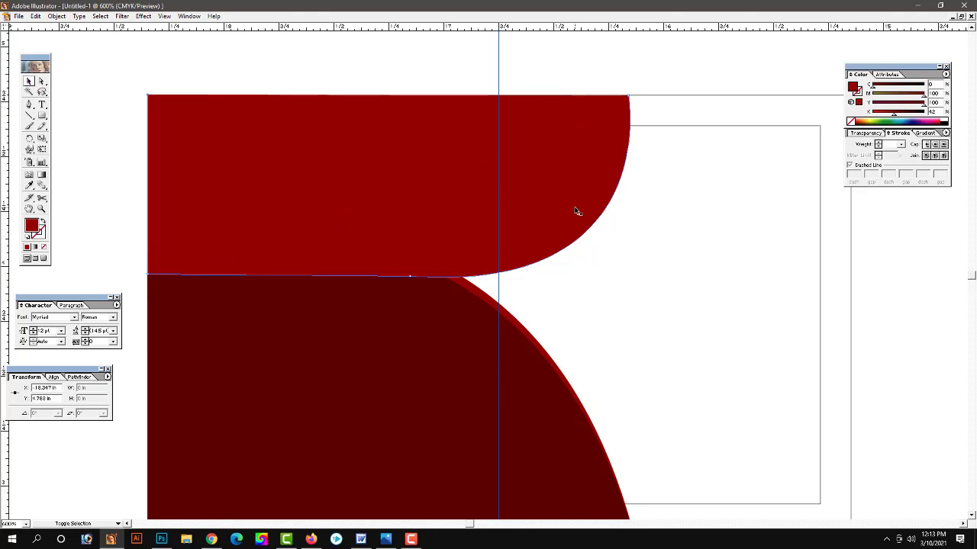
pyautogui.hotkey('ctrl', 'shift', '[')
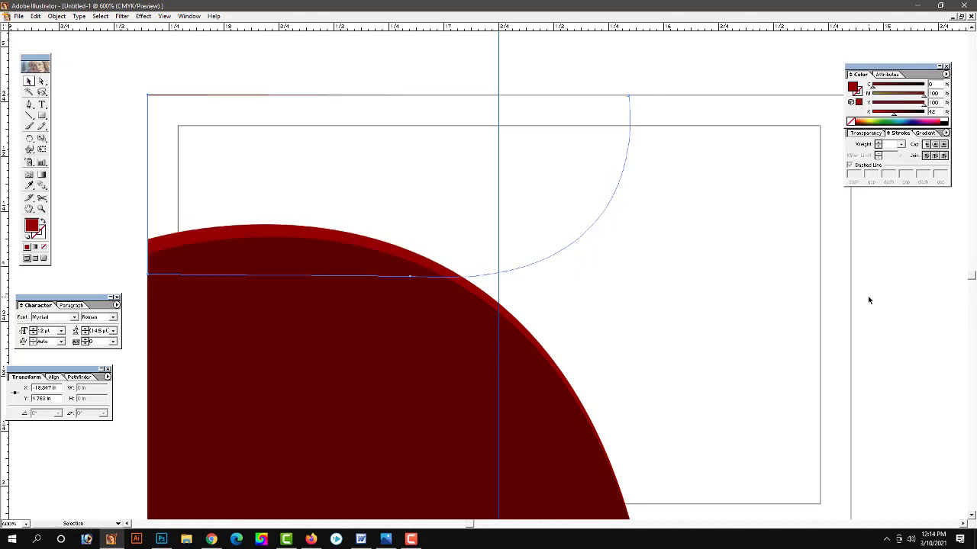
# Set the white background rectangle's fill to None
pyautogui.moveTo(798, 318); pyautogui.dragTo(793, 328)
pyautogui.click(850, 327)
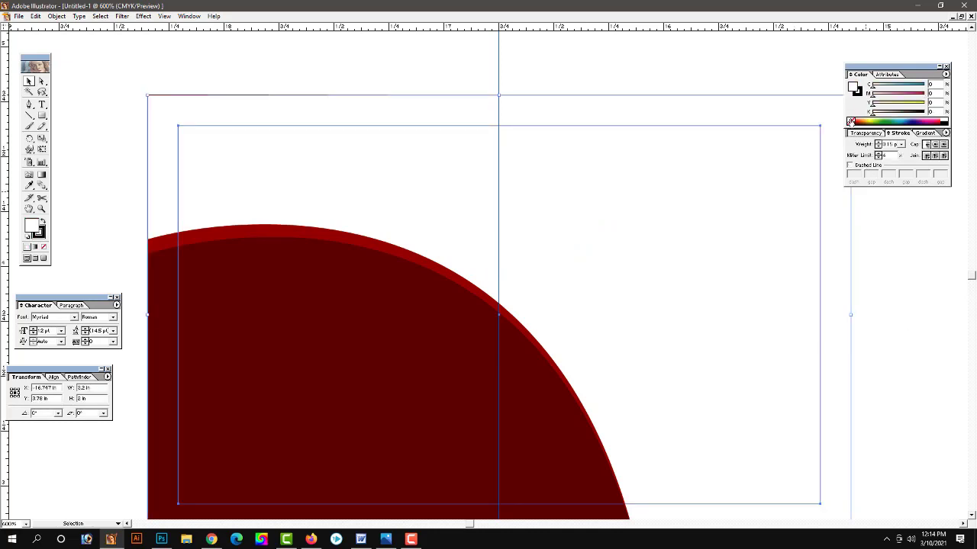
pyautogui.click(850, 122)
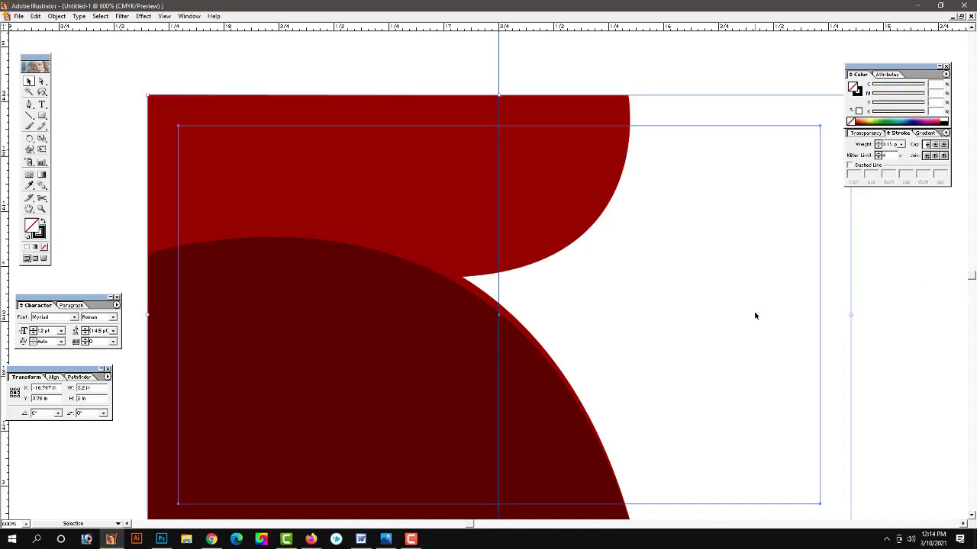
pyautogui.click(717, 328)
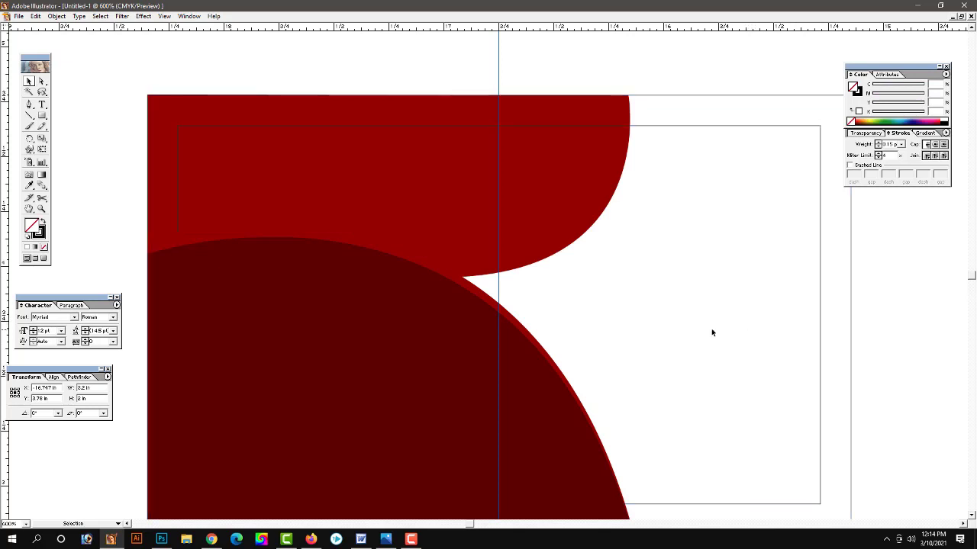
# Nudge the top curved shape slightly left and darken its red fill
pyautogui.click(579, 199)
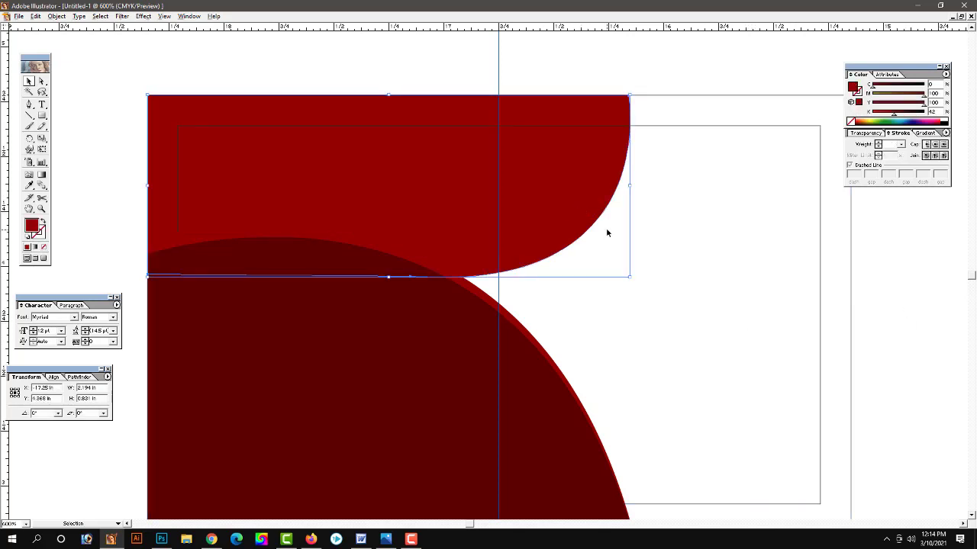
pyautogui.press('Left')
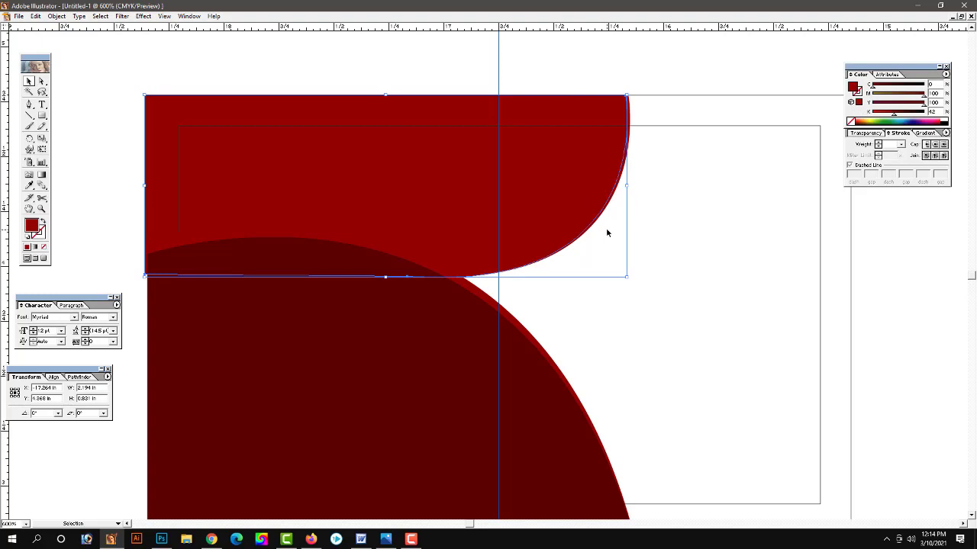
pyautogui.press('Right')
pyautogui.press('Right')
pyautogui.press('Right')
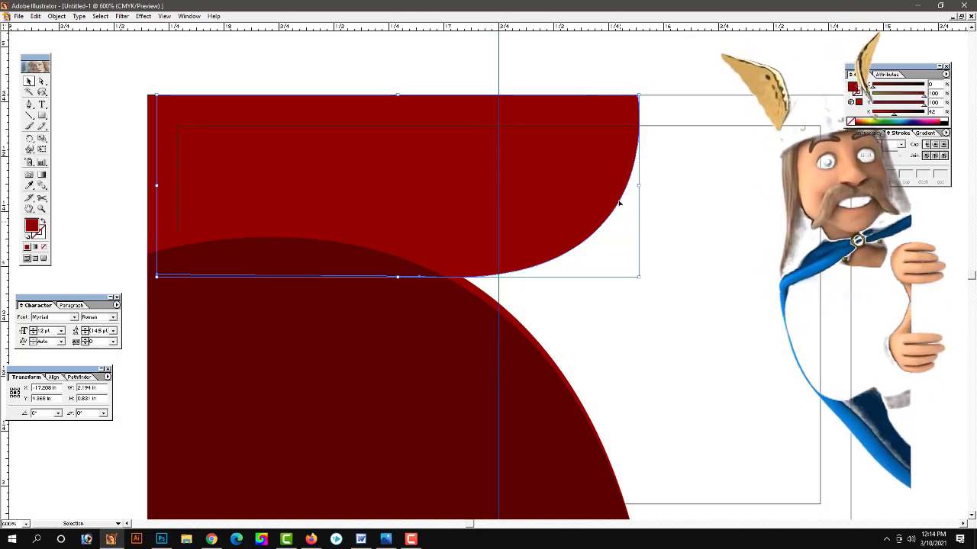
pyautogui.press('Left')
pyautogui.press('Left')
pyautogui.press('Left')
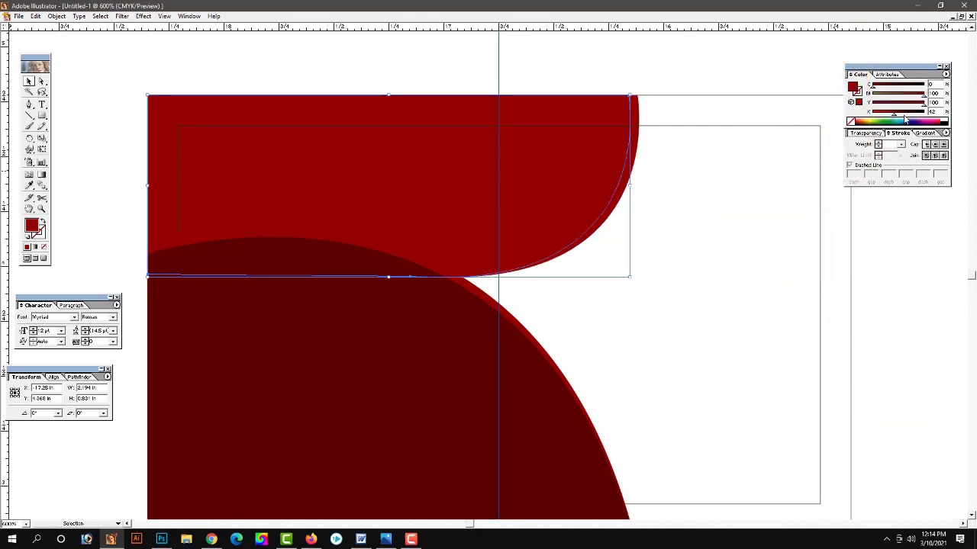
pyautogui.moveTo(893, 114); pyautogui.dragTo(904, 116)
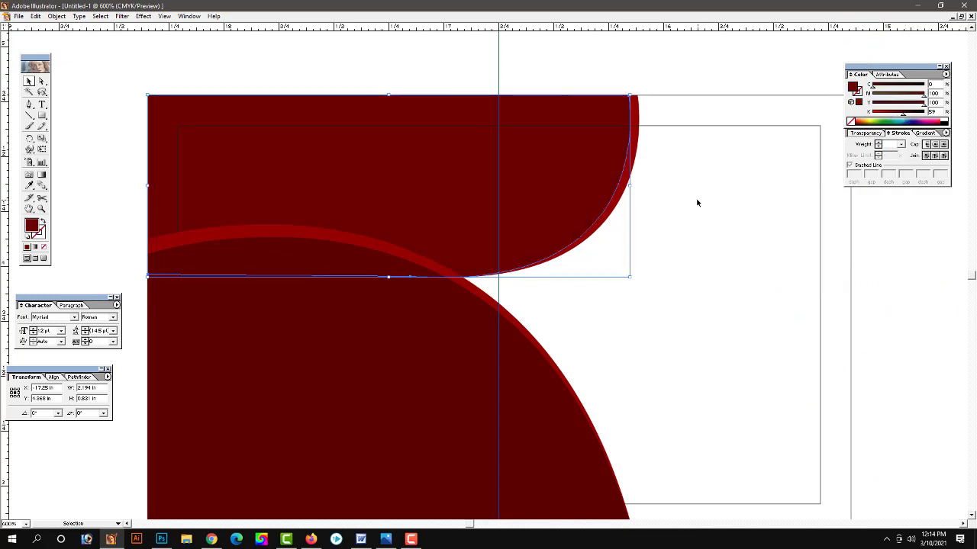
pyautogui.click(640, 175)
pyautogui.click(632, 174)
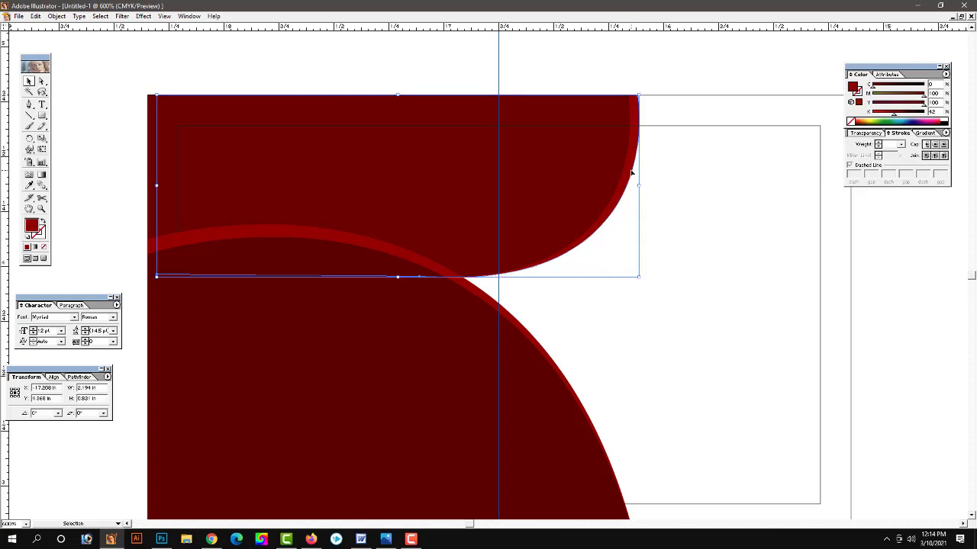
# Apply a linear gradient to the lower maroon shape's stroke
pyautogui.click(697, 236)
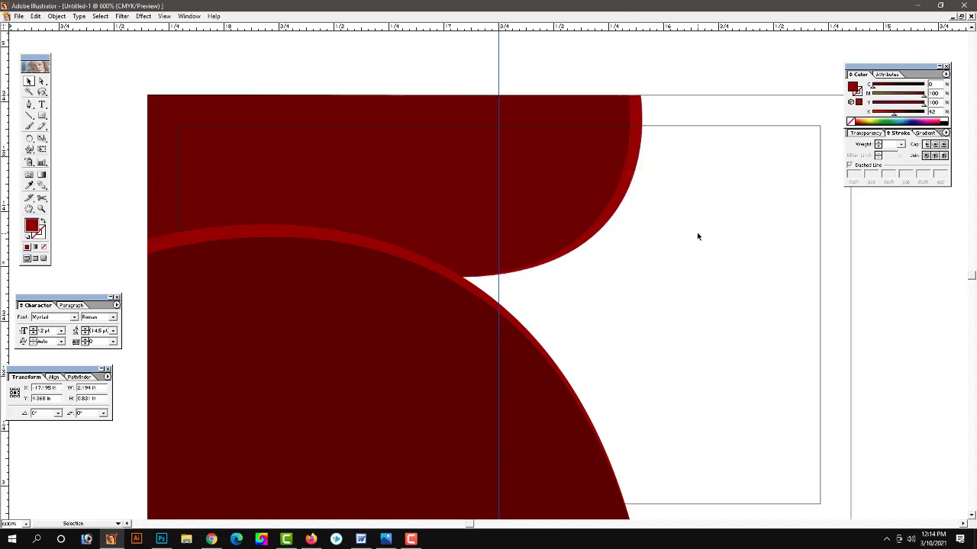
pyautogui.hotkey('ctrl', '-')
pyautogui.moveTo(514, 323); pyautogui.dragTo(504, 308)
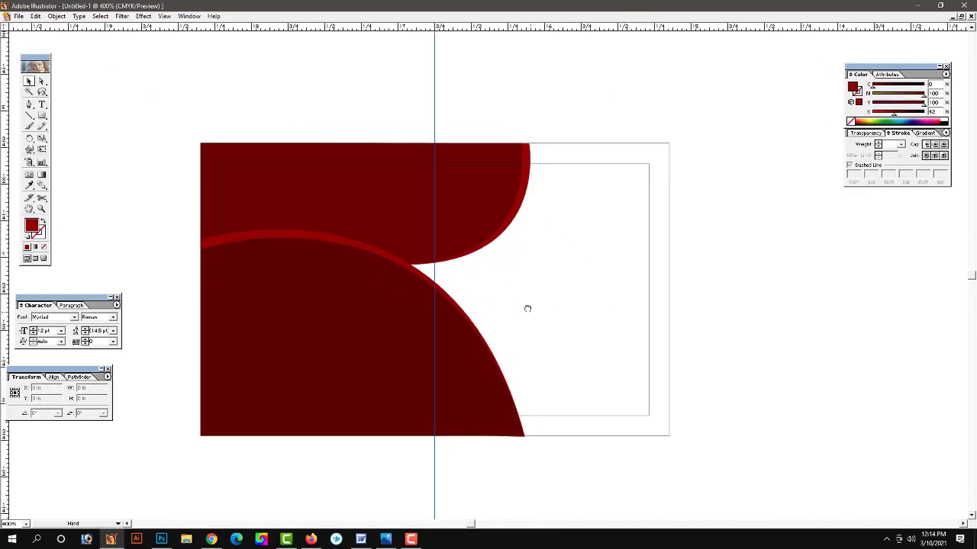
pyautogui.hotkey('ctrl', '+')
pyautogui.scroll(-2, 575, 322)
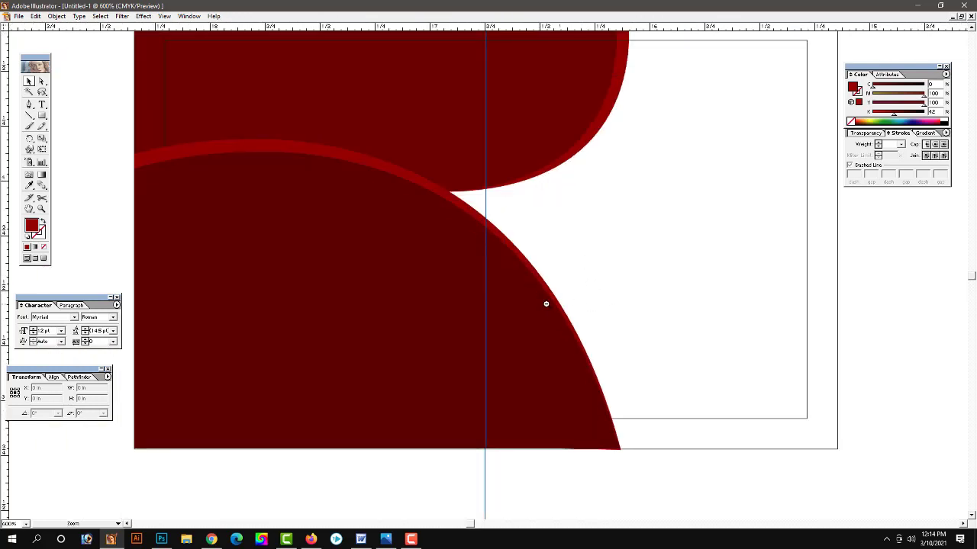
pyautogui.hotkey('ctrl', '-')
pyautogui.moveTo(558, 268); pyautogui.dragTo(592, 330)
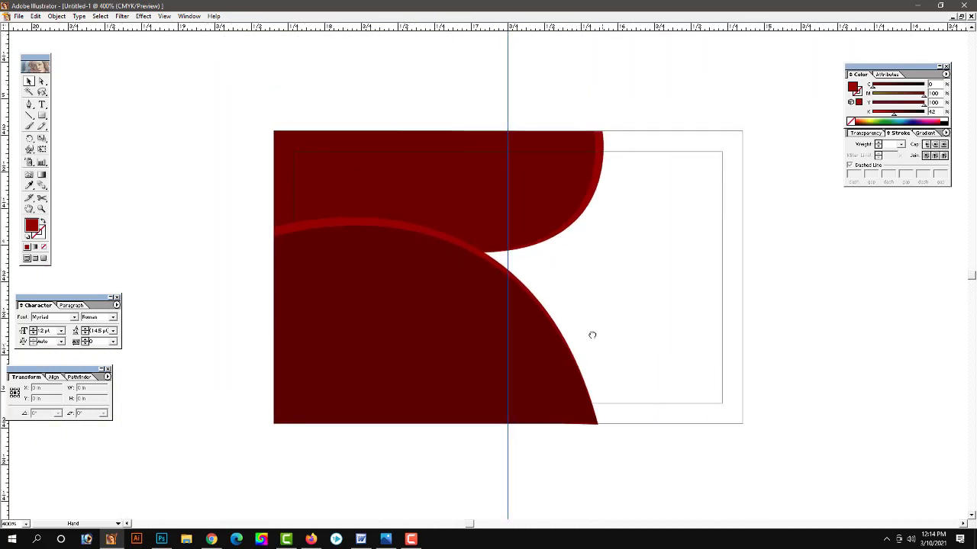
pyautogui.hscroll(2, 592, 331)
pyautogui.click(460, 264)
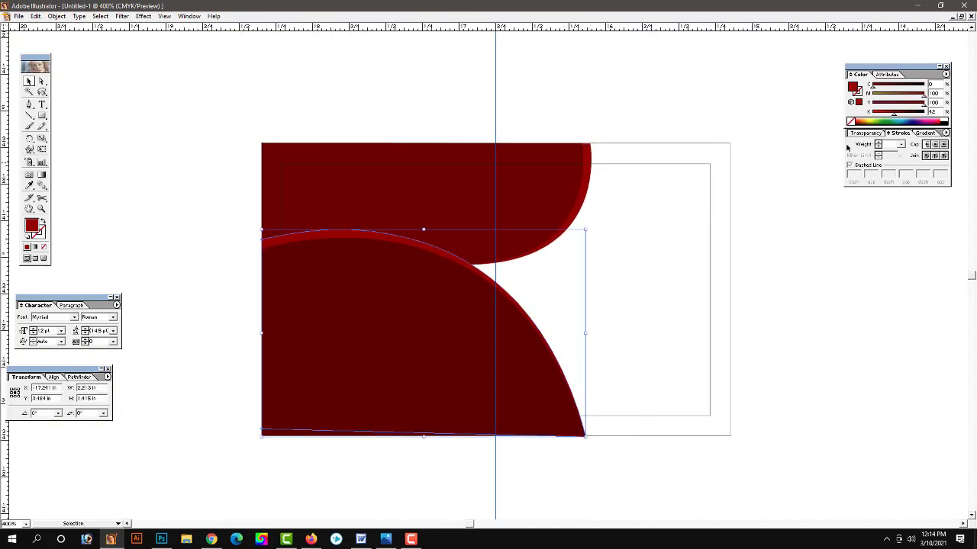
pyautogui.click(923, 134)
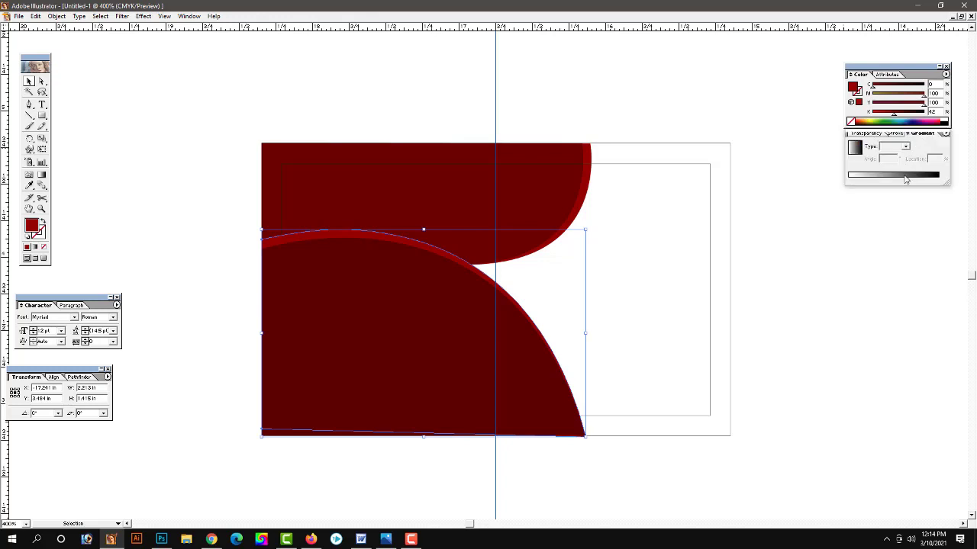
pyautogui.click(907, 179)
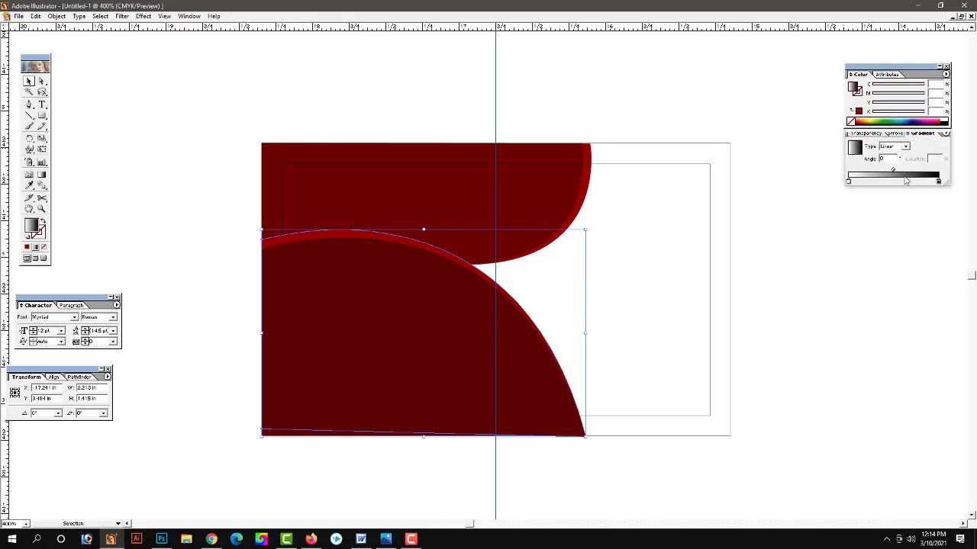
# Set the gradient stops in CMYK: yellow on the left, full red on the right
pyautogui.click(848, 182)
pyautogui.click(945, 74)
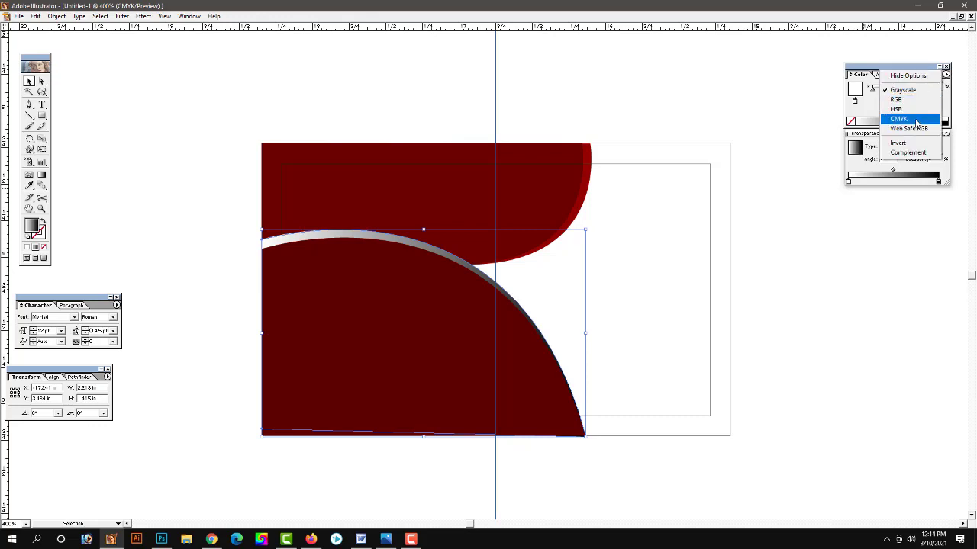
pyautogui.click(913, 124)
pyautogui.moveTo(873, 105); pyautogui.dragTo(933, 105)
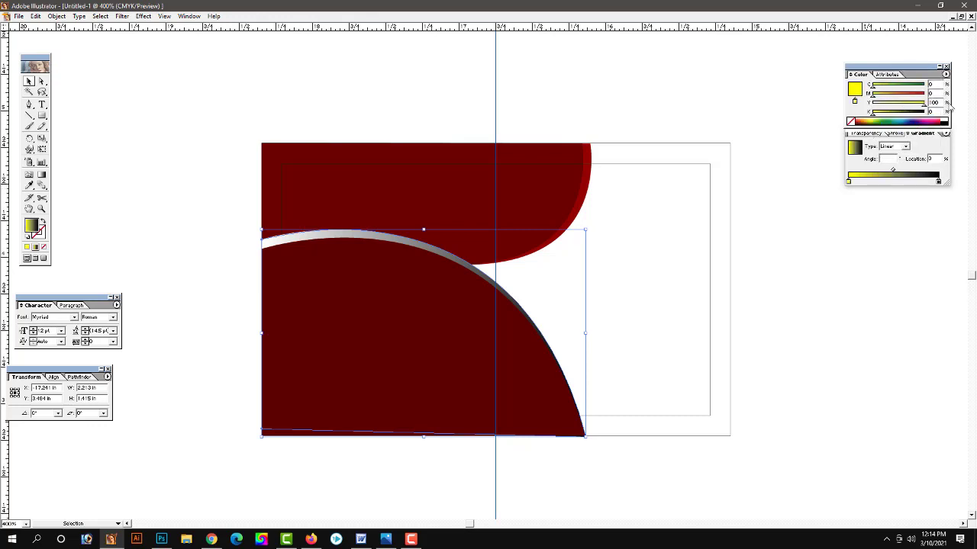
pyautogui.click(938, 182)
pyautogui.click(945, 74)
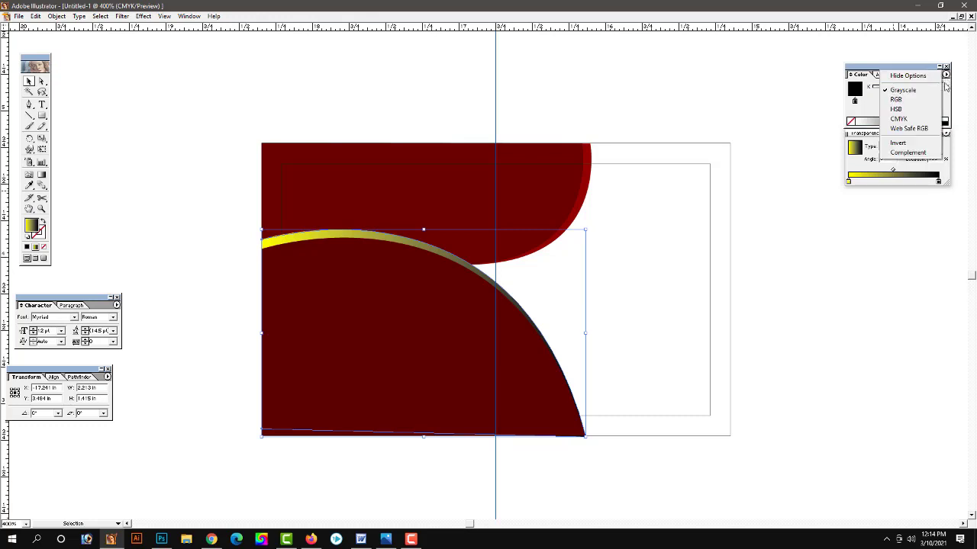
pyautogui.click(913, 123)
pyautogui.click(870, 122)
pyautogui.moveTo(873, 93); pyautogui.dragTo(925, 93)
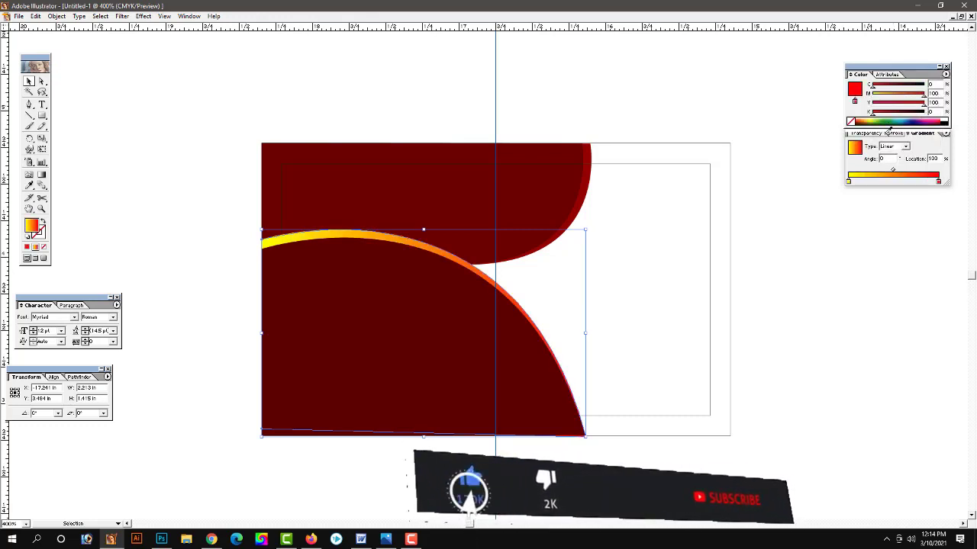
pyautogui.click(587, 284)
pyautogui.click(577, 207)
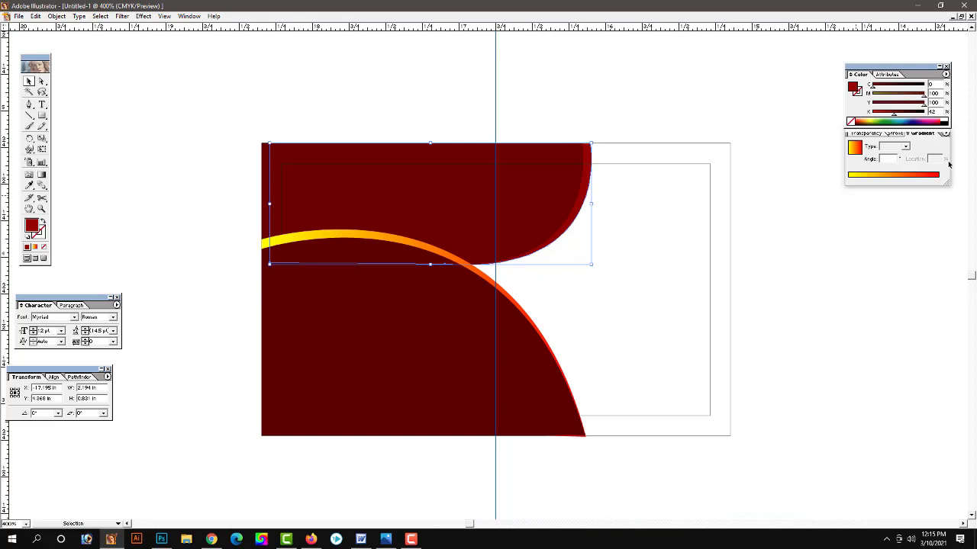
# Give the upper shape's rim the red-yellow gradient, swapping the stops and shifting the midpoint
pyautogui.click(900, 175)
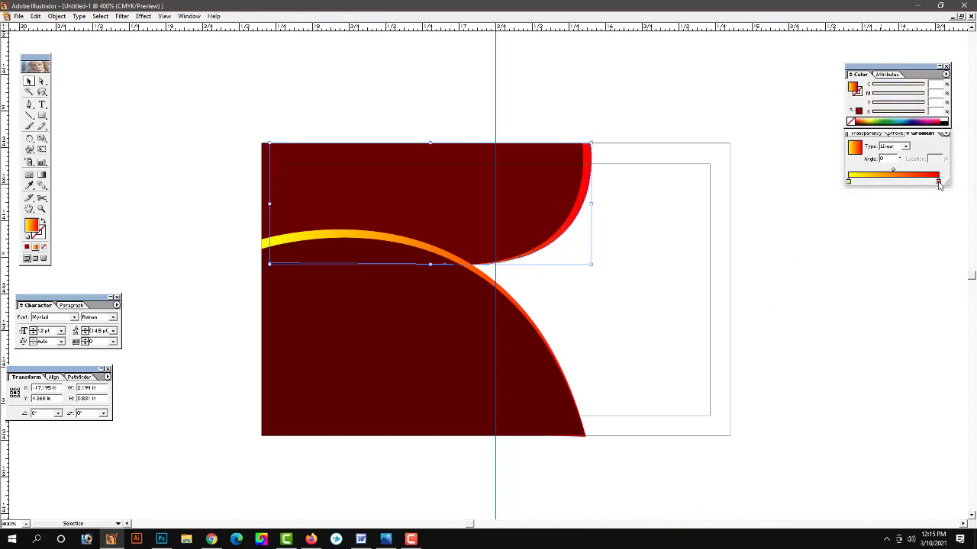
pyautogui.moveTo(939, 182)
pyautogui.mouseDown()
pyautogui.moveTo(893, 182)
pyautogui.moveTo(938, 182)
pyautogui.moveTo(903, 183)
pyautogui.mouseUp()
pyautogui.click(903, 184)
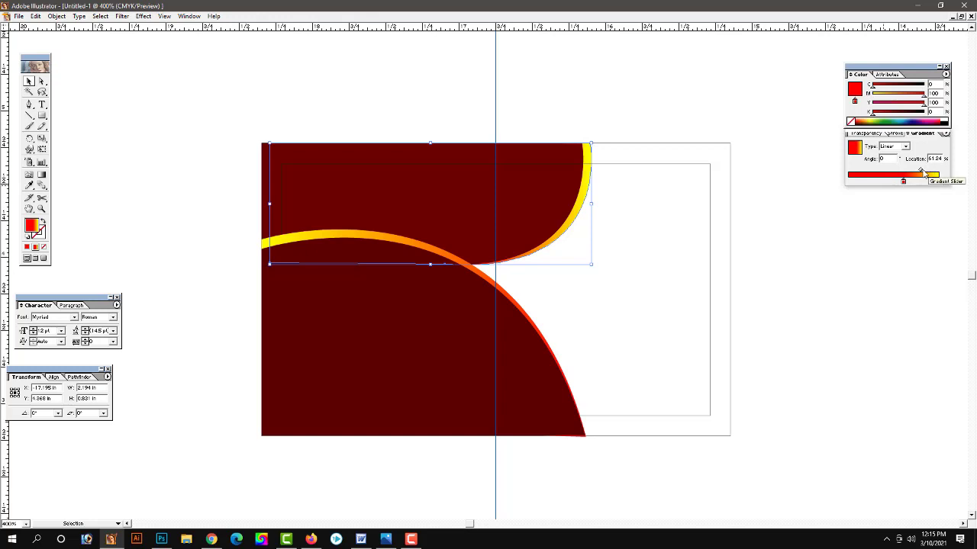
pyautogui.moveTo(921, 171); pyautogui.dragTo(909, 183)
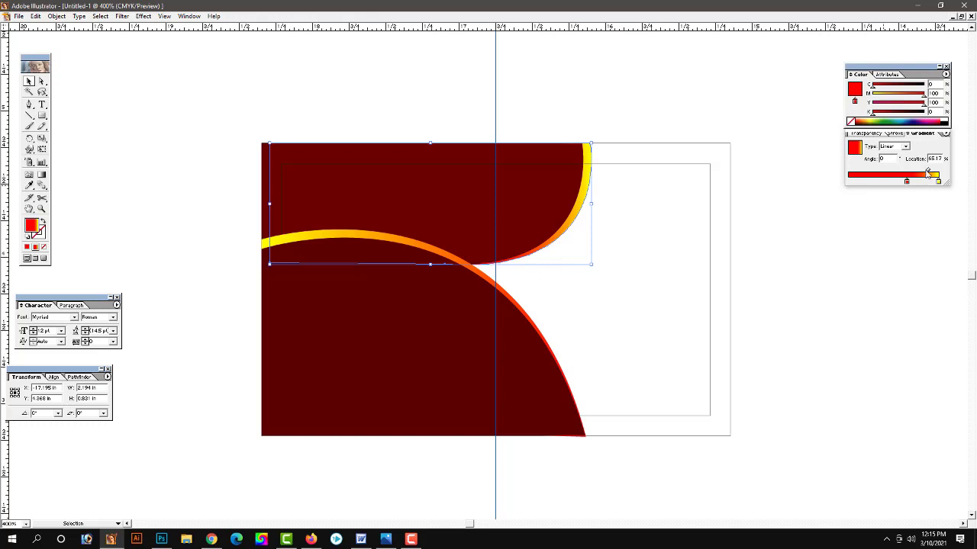
pyautogui.click(929, 171)
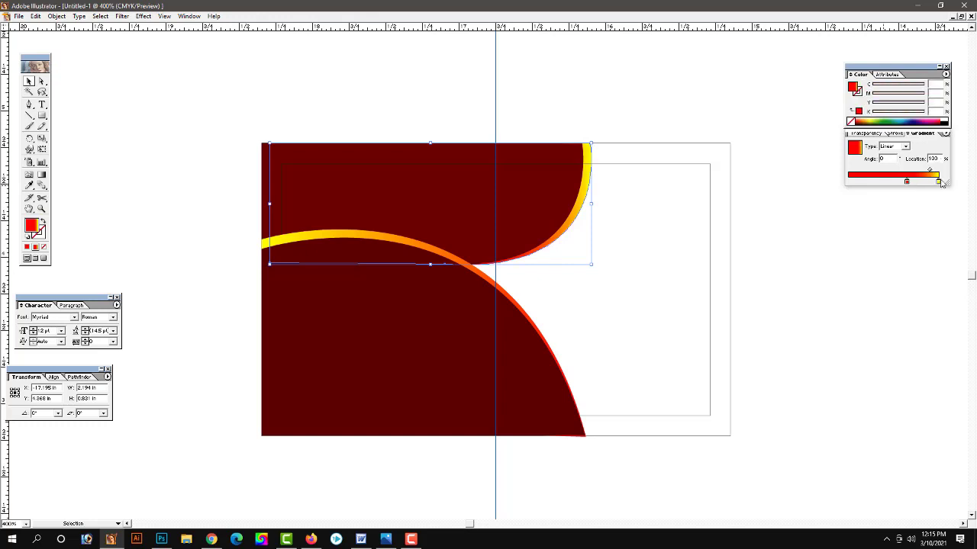
pyautogui.click(940, 181)
pyautogui.click(809, 270)
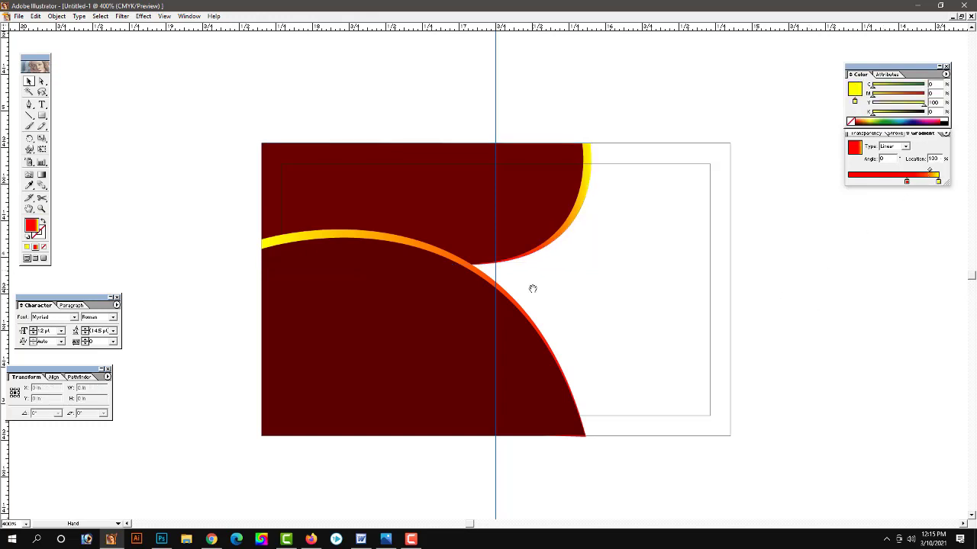
pyautogui.moveTo(554, 282); pyautogui.dragTo(565, 282)
pyautogui.scroll(-2, 569, 281)
pyautogui.scroll(1, 574, 287)
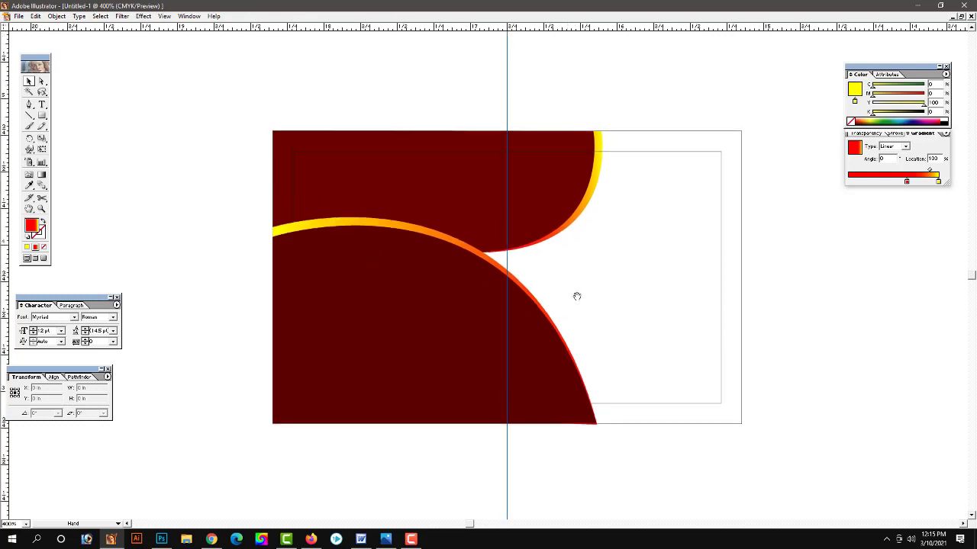
pyautogui.scroll(-1, 584, 290)
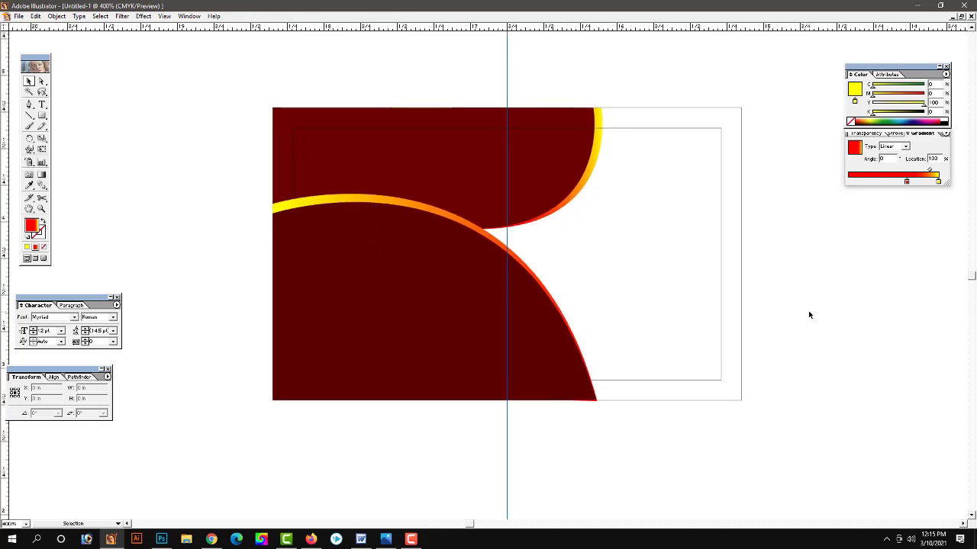
# Open google.com in a new Firefox tab and search for কফি
pyautogui.click(310, 538)
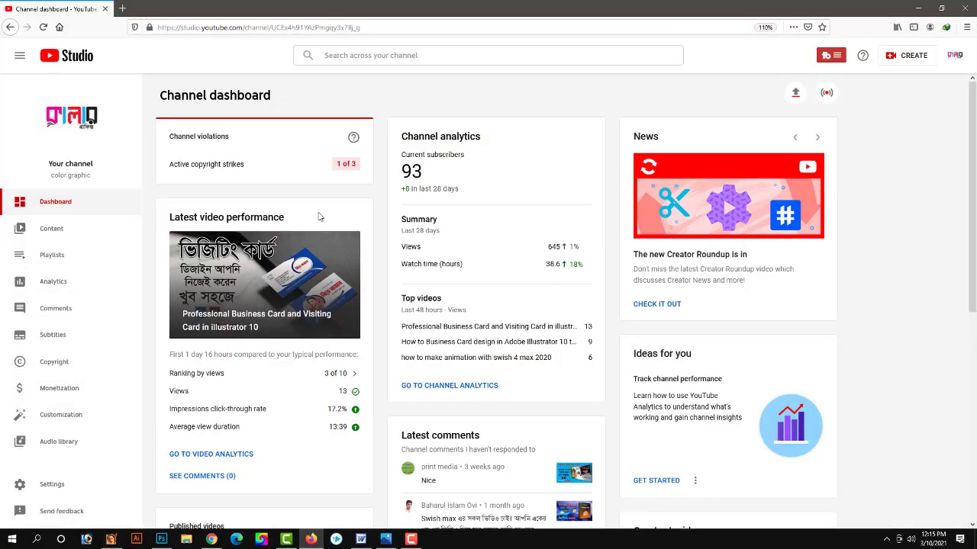
pyautogui.hotkey('ctrl', 't')
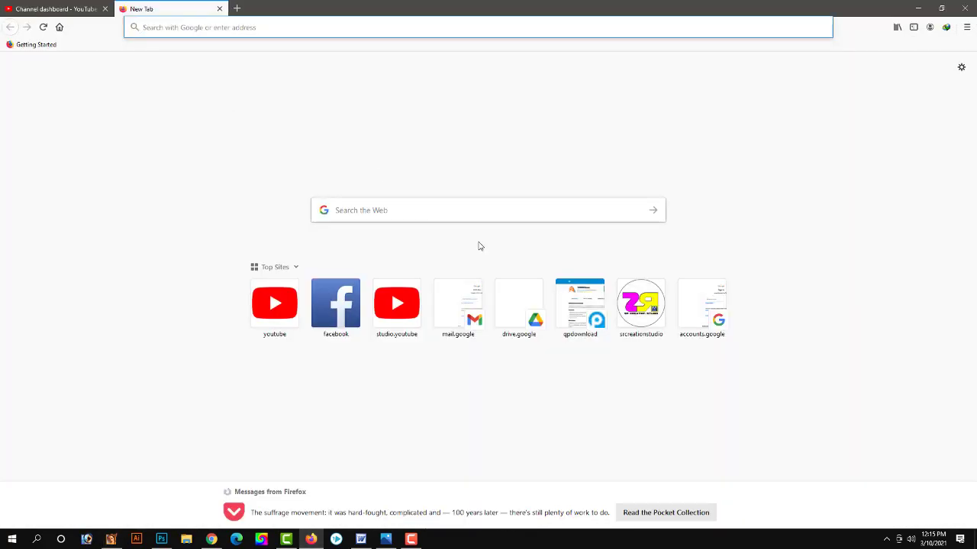
pyautogui.write('ya')
pyautogui.press('BackSpace')
pyautogui.press('BackSpace')
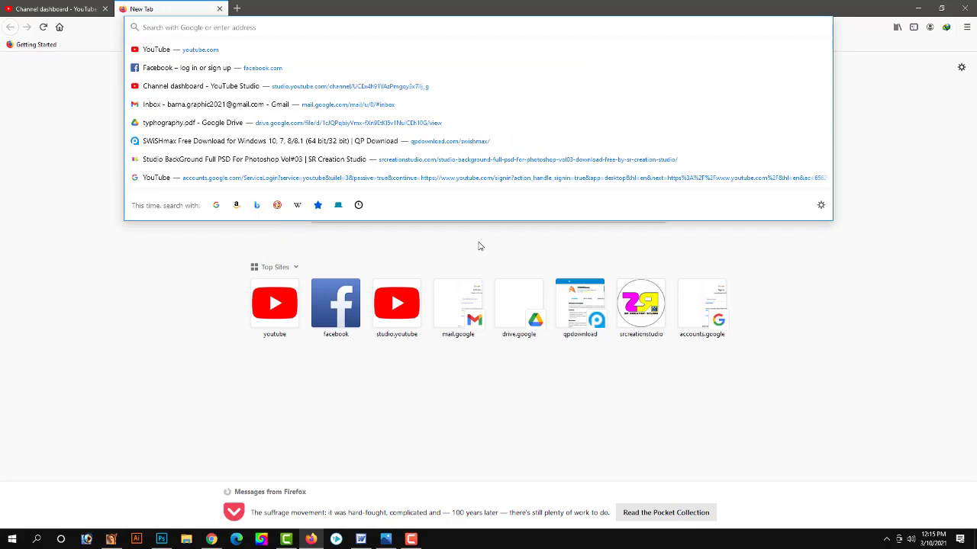
pyautogui.write('bam')
pyautogui.press('BackSpace')
pyautogui.press('BackSpace')
pyautogui.press('BackSpace')
pyautogui.write('google.com/')
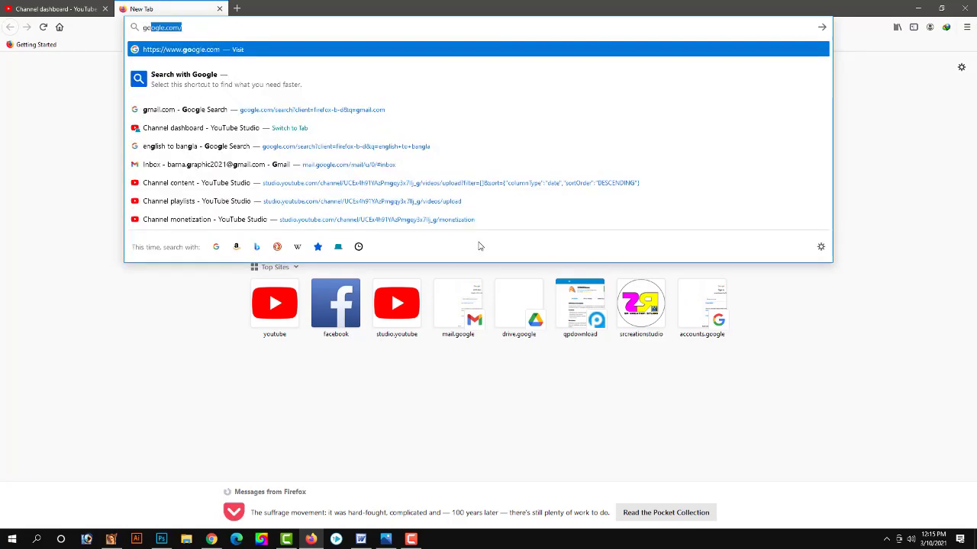
pyautogui.press('Return')
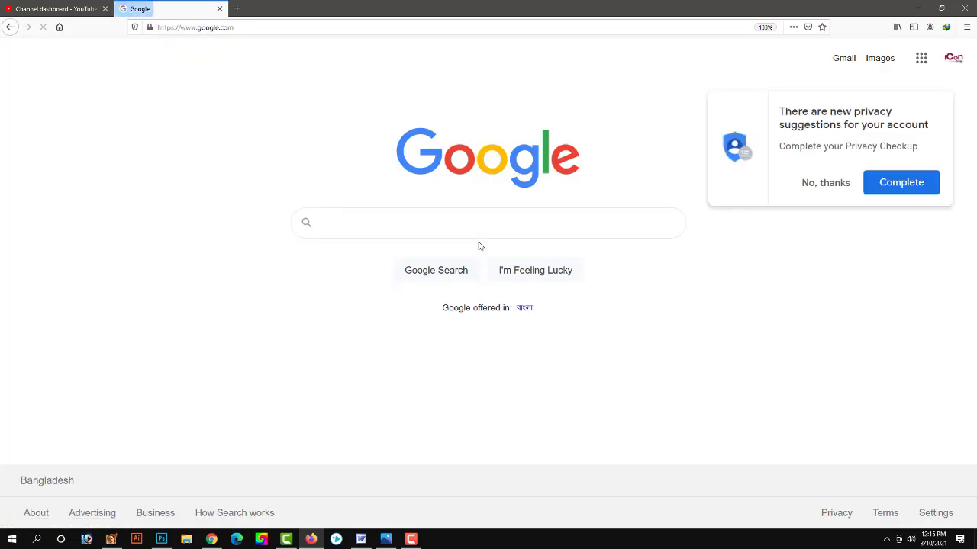
pyautogui.write('ক')
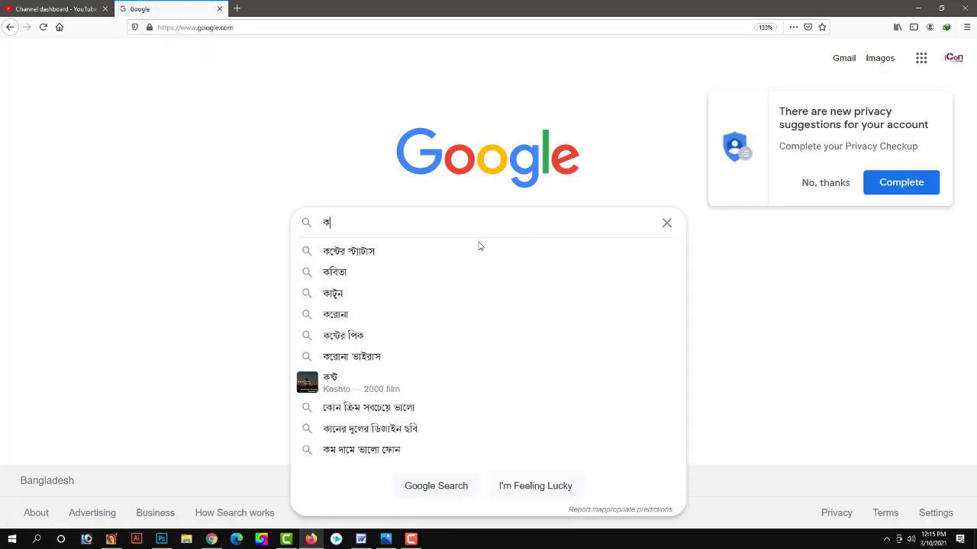
pyautogui.write('ফি')
pyautogui.click(480, 246)
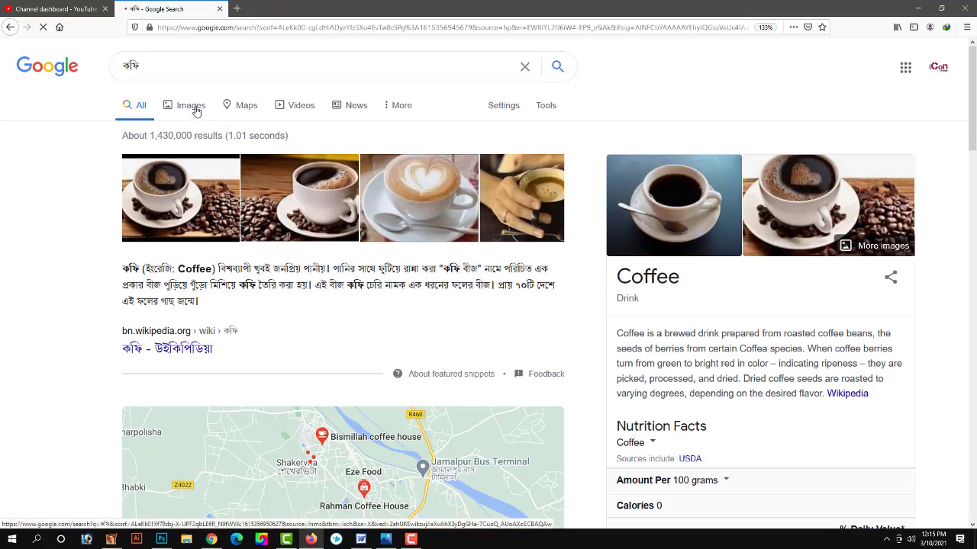
# In image results, preview and copy the Jugantor photo of coffee pouring onto beans
pyautogui.click(192, 105)
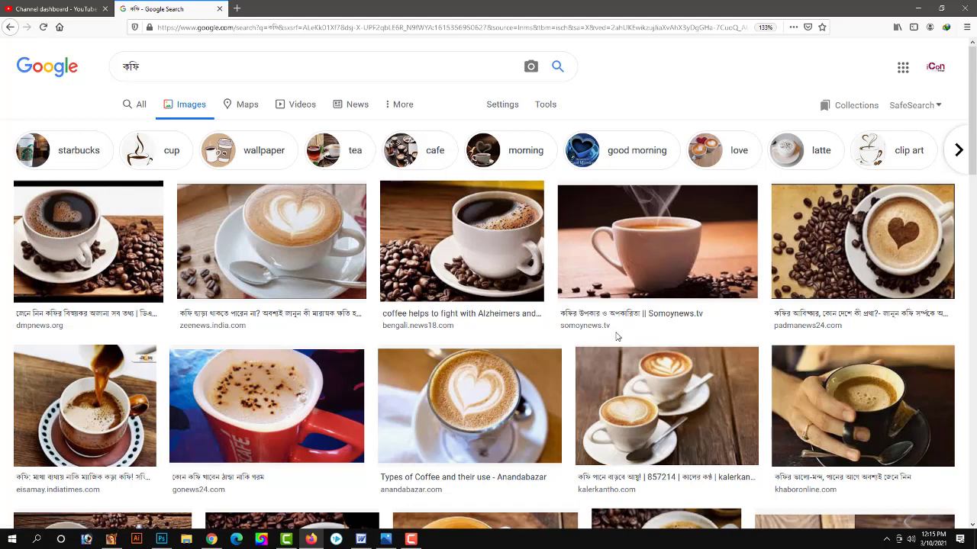
pyautogui.scroll(-2, 621, 330)
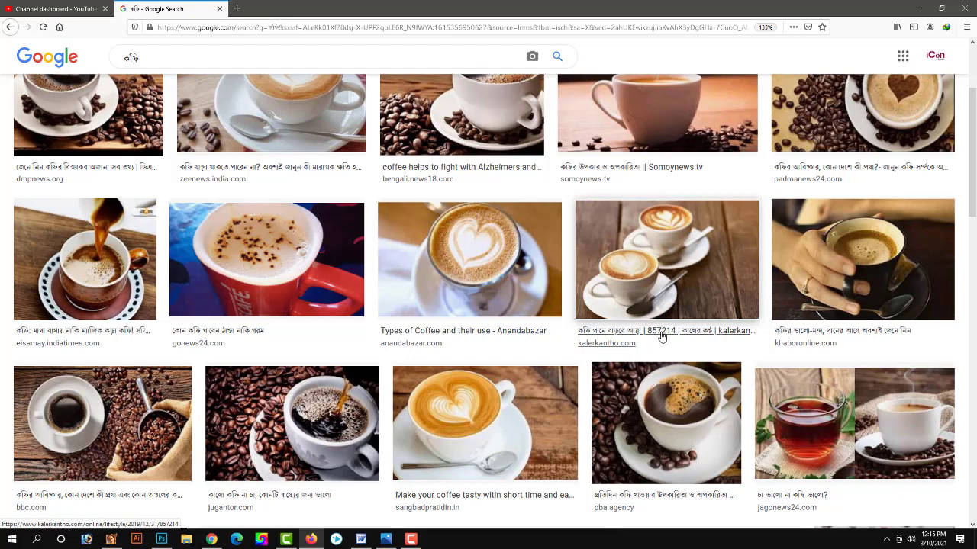
pyautogui.click(318, 422)
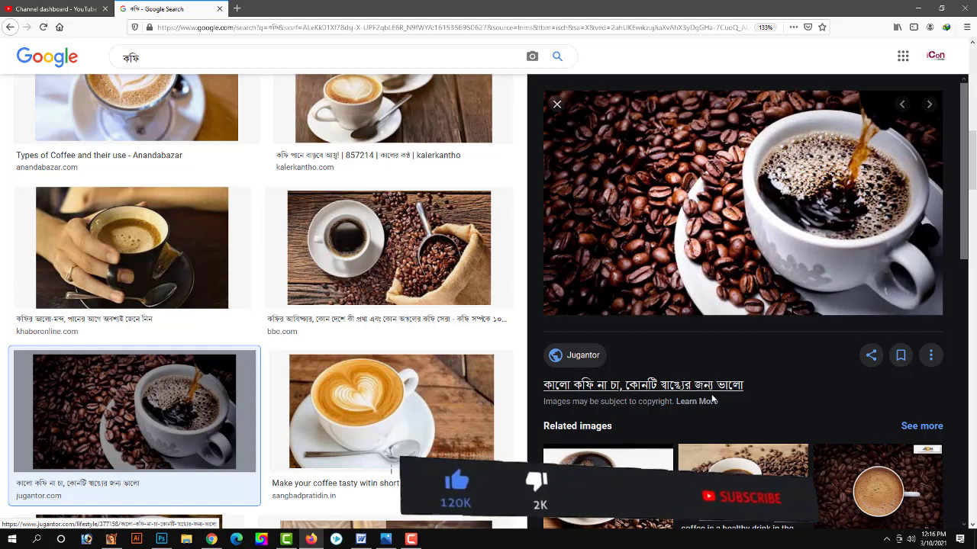
pyautogui.scroll(-3, 744, 324)
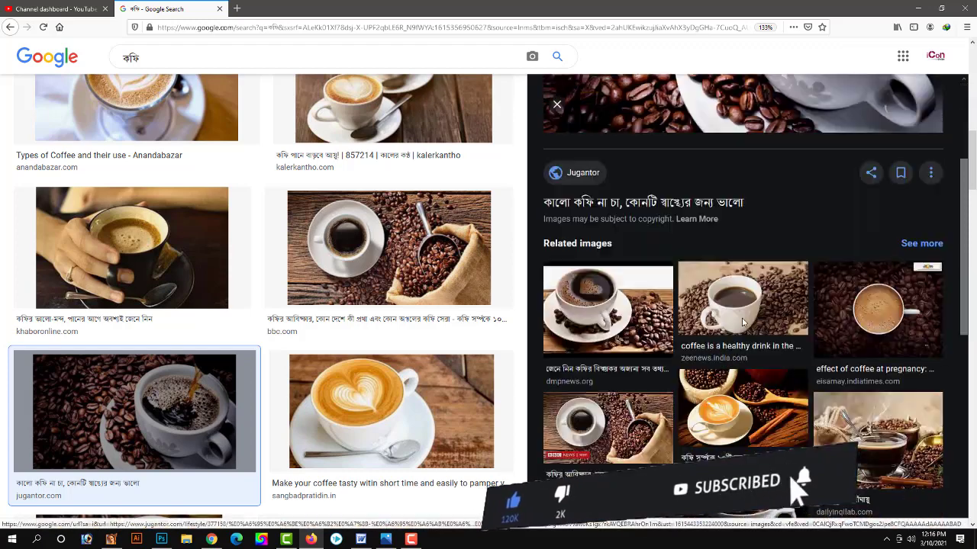
pyautogui.click(608, 246)
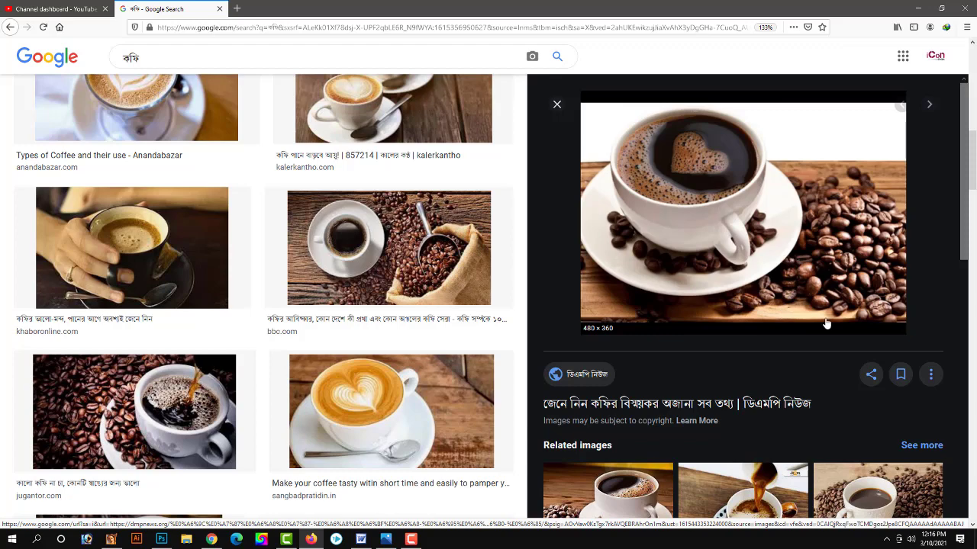
pyautogui.scroll(-3, 827, 325)
pyautogui.scroll(-2, 831, 335)
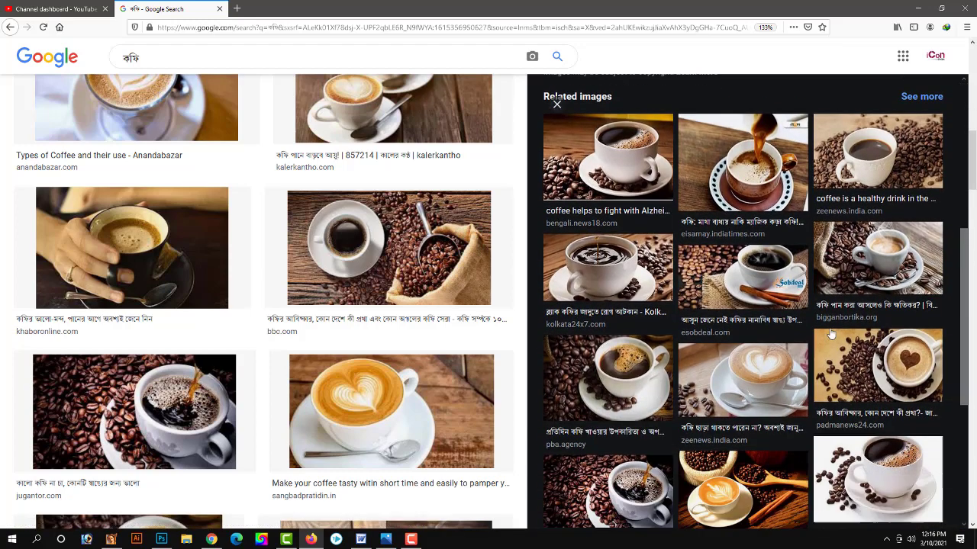
pyautogui.scroll(-1, 829, 334)
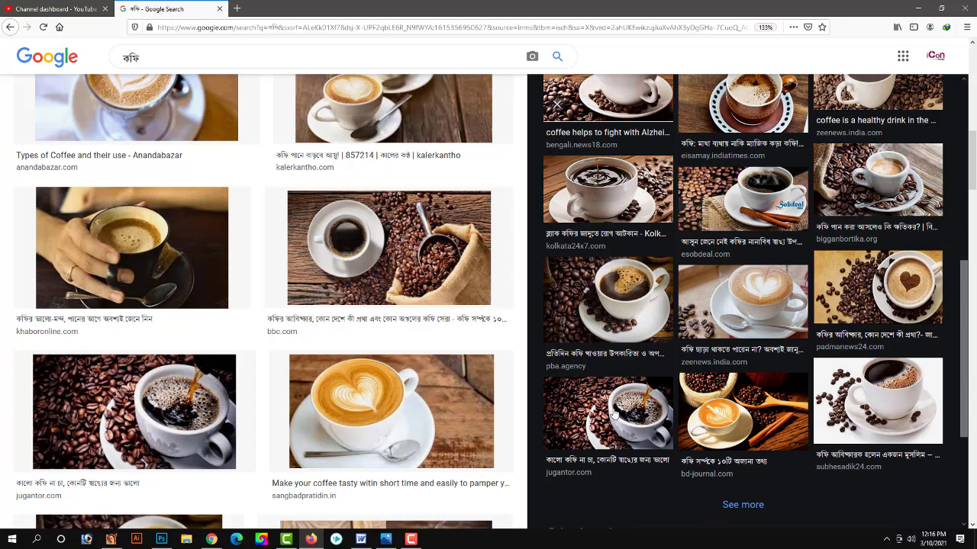
pyautogui.click(617, 410)
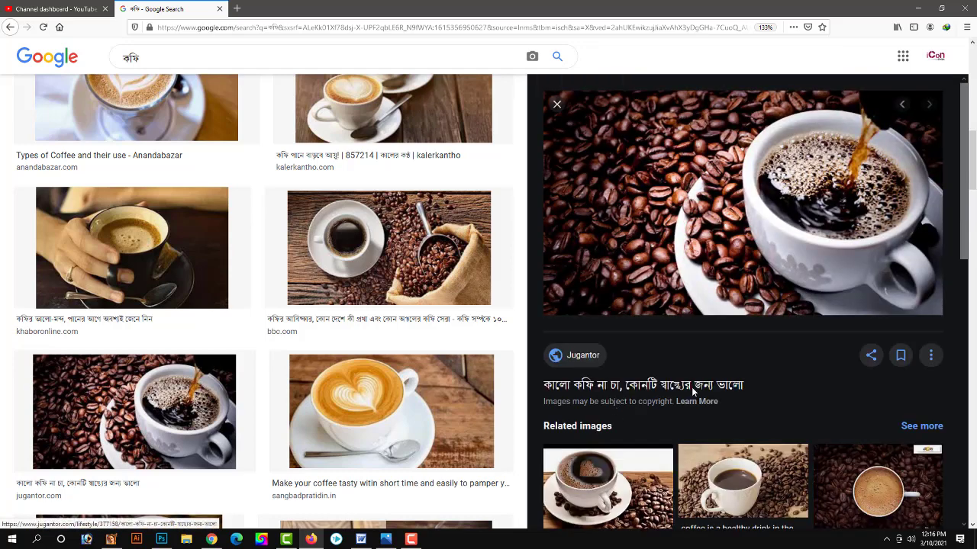
pyautogui.rightClick(709, 269)
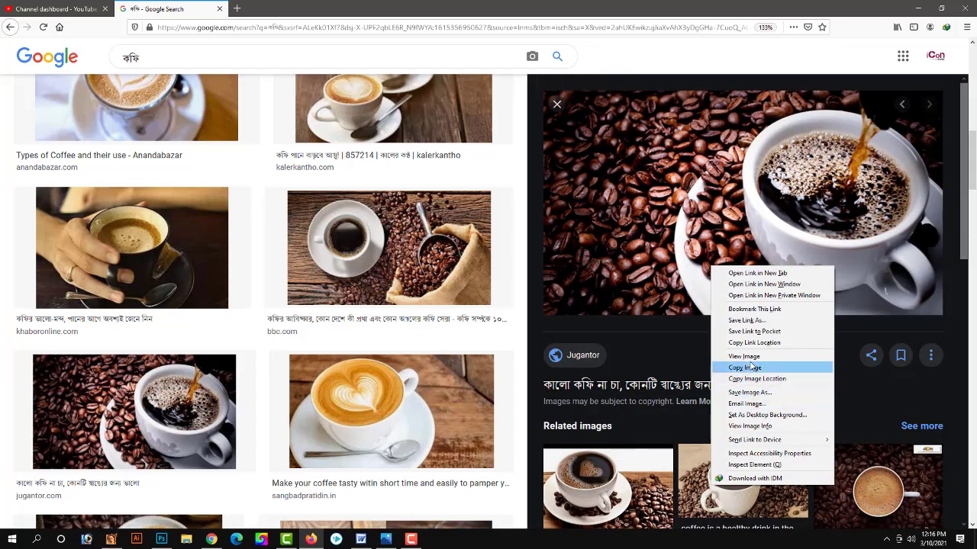
pyautogui.click(752, 368)
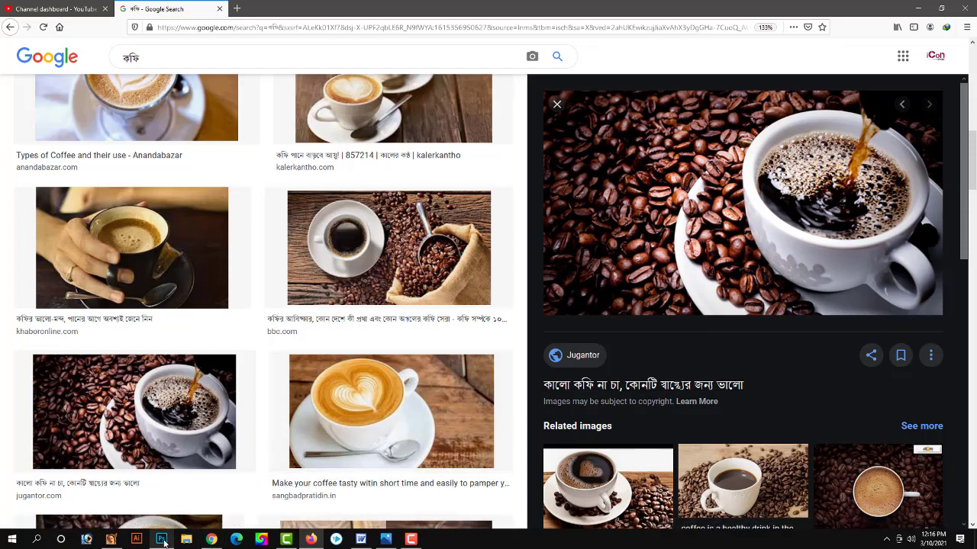
# Paste the coffee photo into the card and shrink it to about 1.76 in wide
pyautogui.click(111, 542)
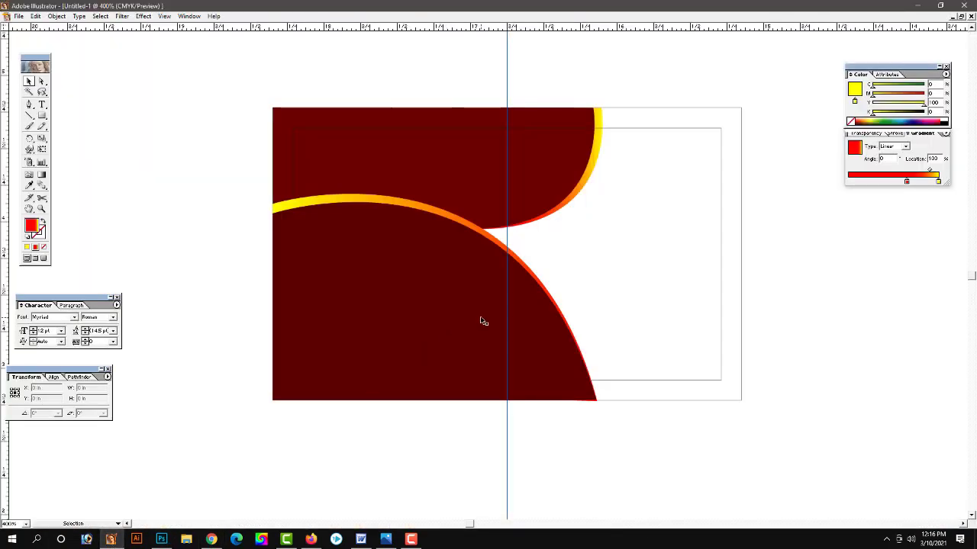
pyautogui.hotkey('ctrl', 'v')
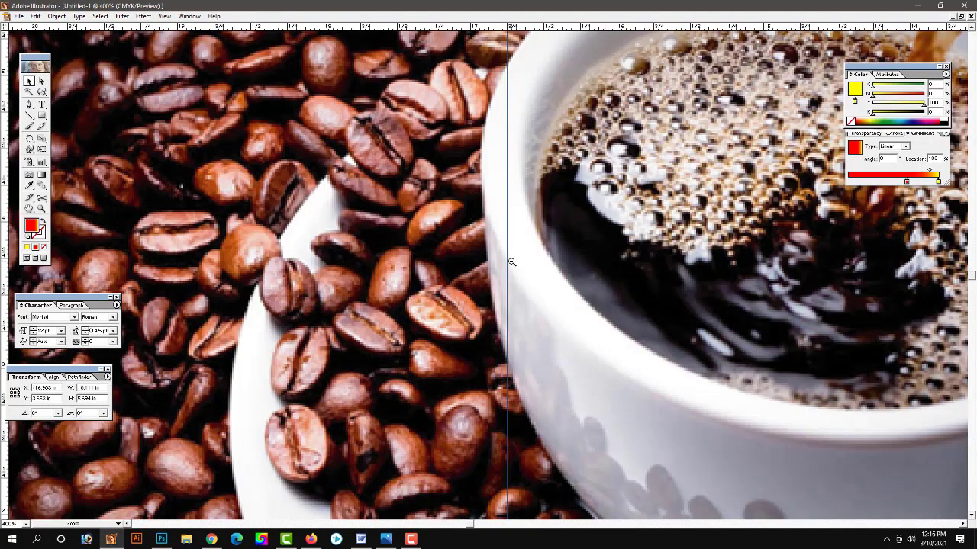
pyautogui.hotkey('ctrl', '0')
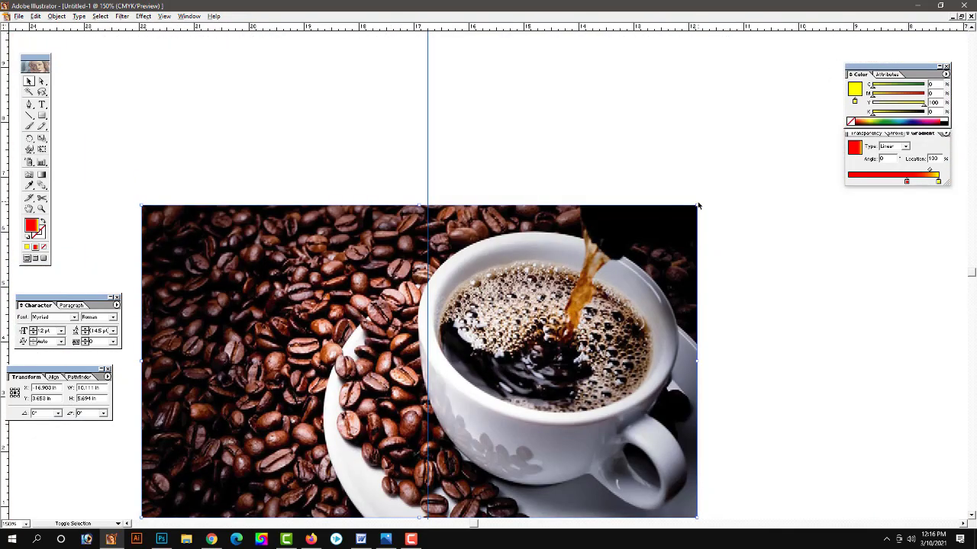
pyautogui.moveTo(696, 206); pyautogui.dragTo(534, 298)
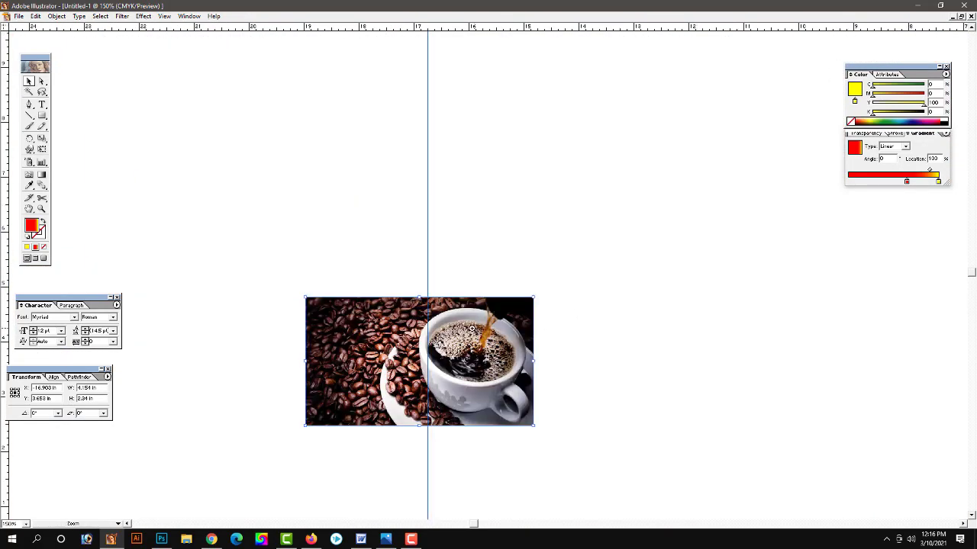
pyautogui.hotkey('ctrl', '+')
pyautogui.moveTo(482, 376); pyautogui.dragTo(505, 340)
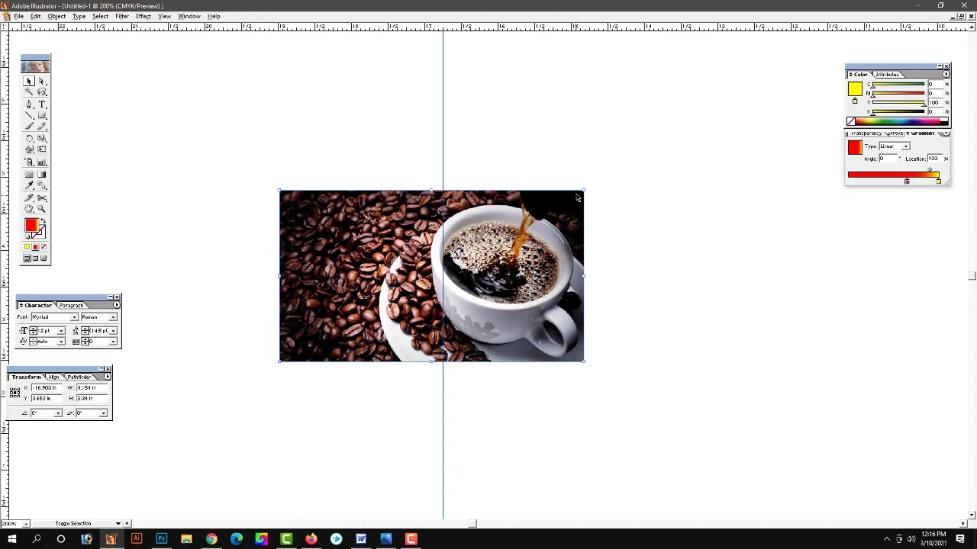
pyautogui.moveTo(583, 192); pyautogui.dragTo(495, 239)
pyautogui.click(443, 267)
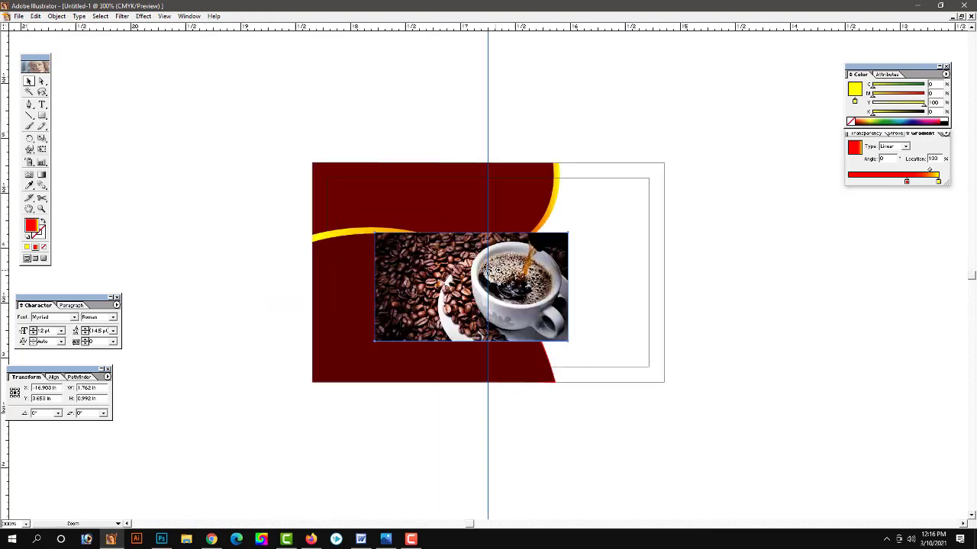
pyautogui.click(486, 271)
# Move the photo to the card's right side, resize it, and send it behind the maroon shapes
pyautogui.moveTo(549, 273); pyautogui.dragTo(657, 258)
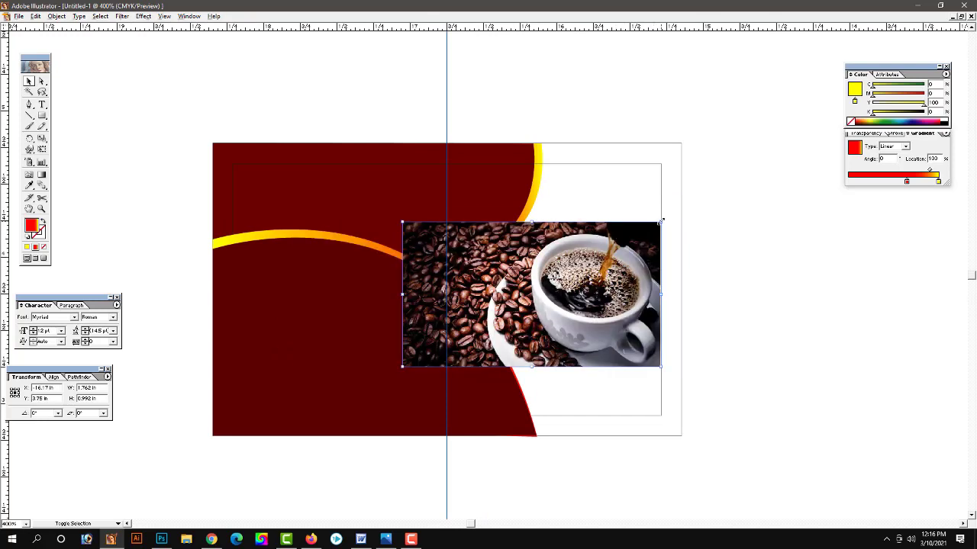
pyautogui.moveTo(660, 220); pyautogui.dragTo(799, 93)
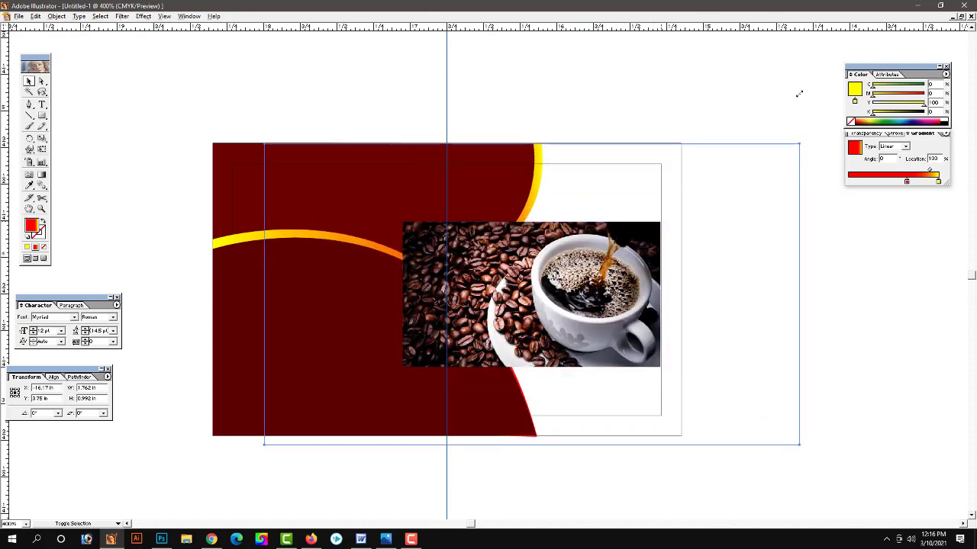
pyautogui.moveTo(799, 94); pyautogui.dragTo(785, 104)
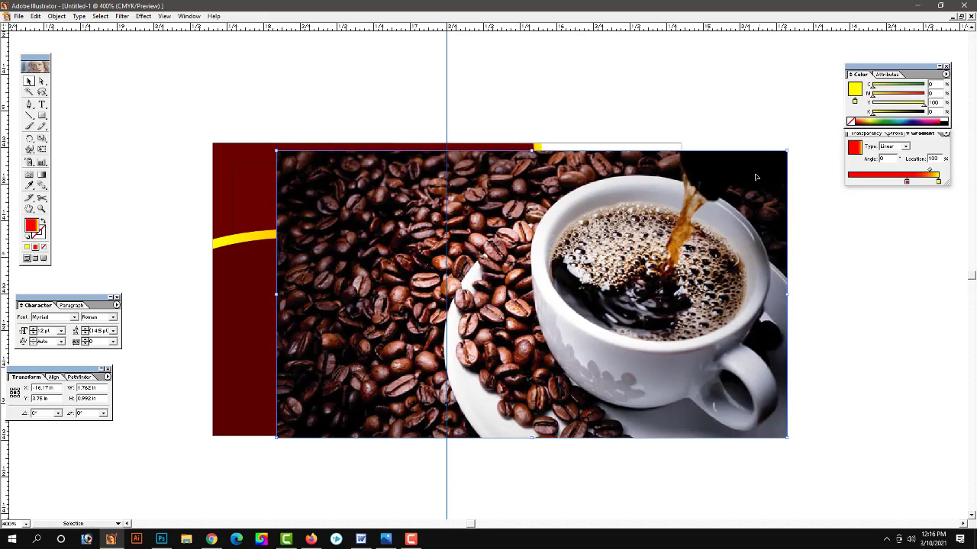
pyautogui.moveTo(755, 177)
pyautogui.mouseDown()
pyautogui.moveTo(720, 201)
pyautogui.moveTo(709, 195)
pyautogui.mouseUp()
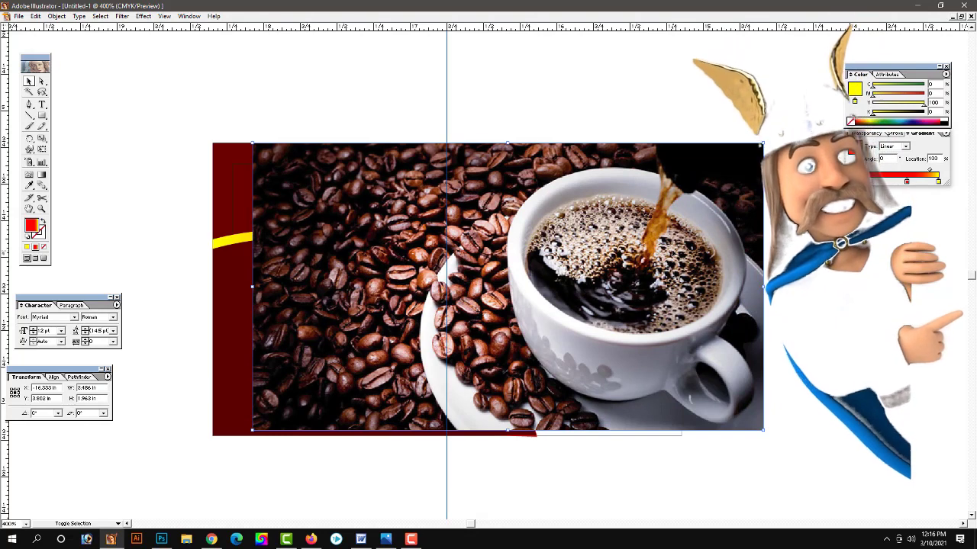
pyautogui.hotkey('ctrl', 'shift', '[')
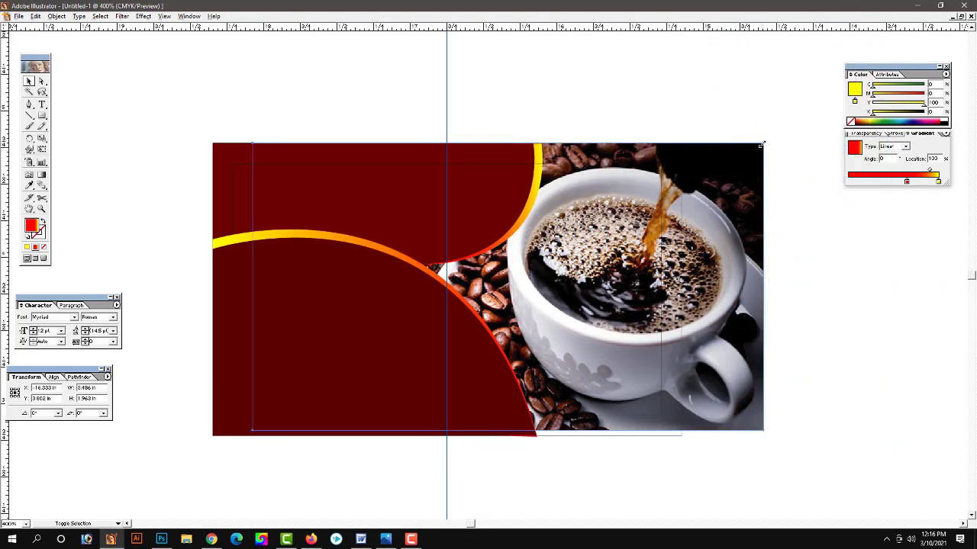
pyautogui.moveTo(761, 144)
pyautogui.mouseDown()
pyautogui.moveTo(726, 175)
pyautogui.moveTo(723, 197)
pyautogui.mouseUp()
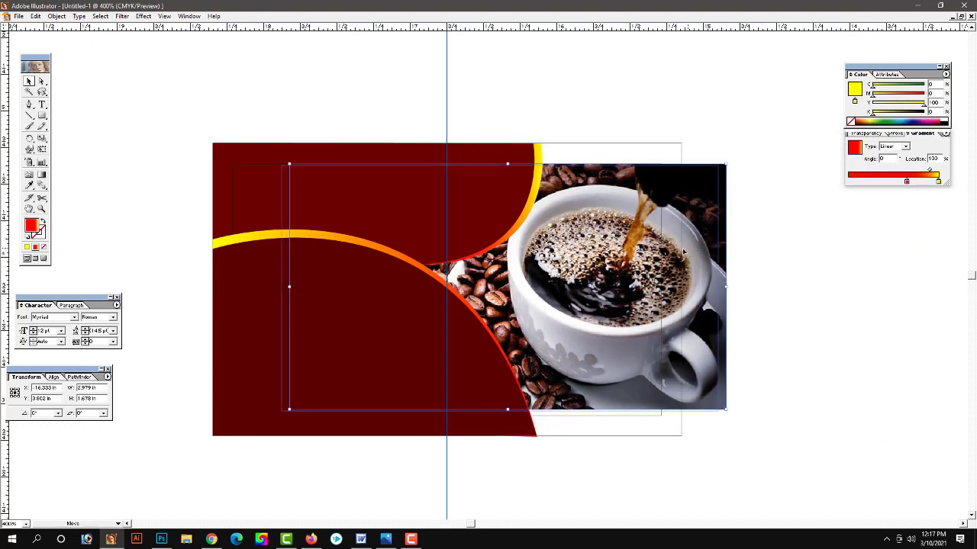
pyautogui.moveTo(695, 250); pyautogui.dragTo(664, 256)
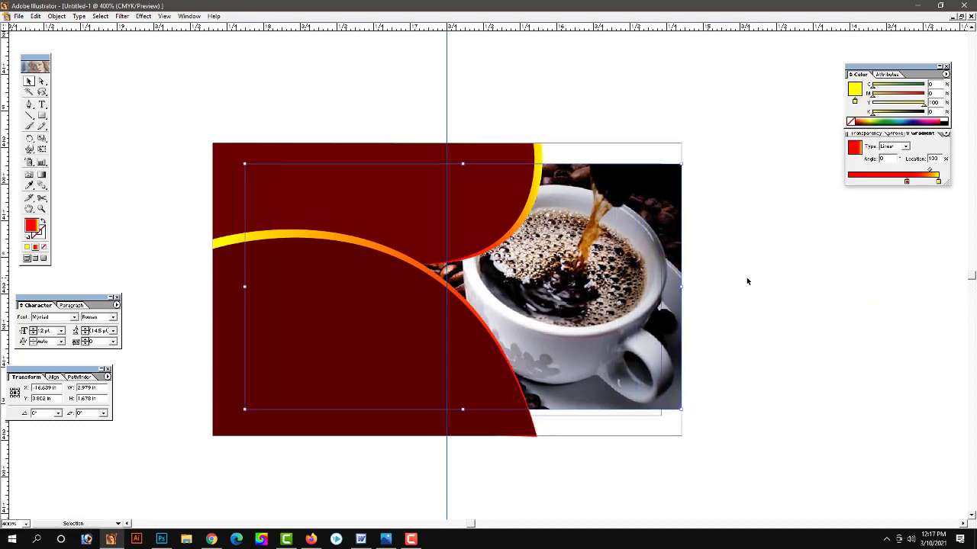
# Fine-tune the photo's position and edges, then delete it from the card
pyautogui.click(747, 281)
pyautogui.click(666, 319)
pyautogui.press('Down')
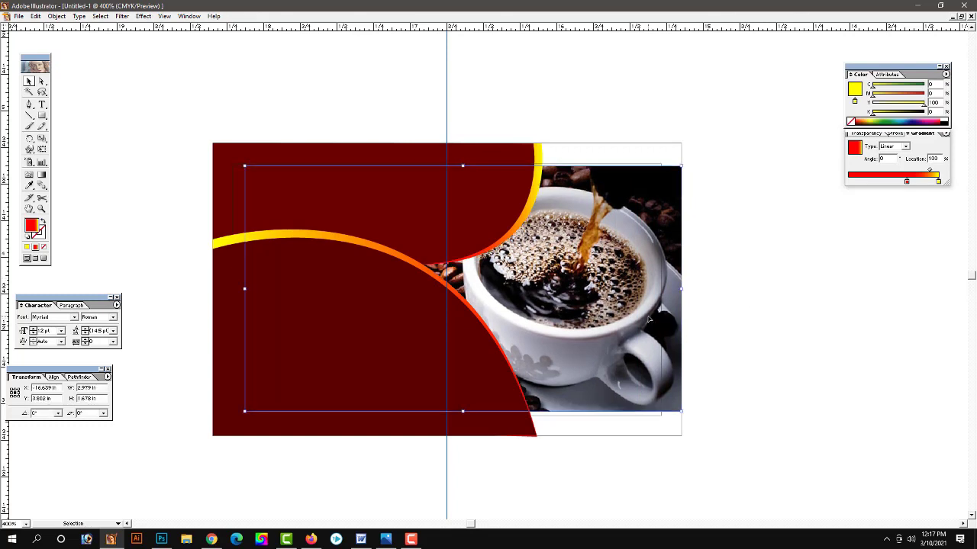
pyautogui.press('Up')
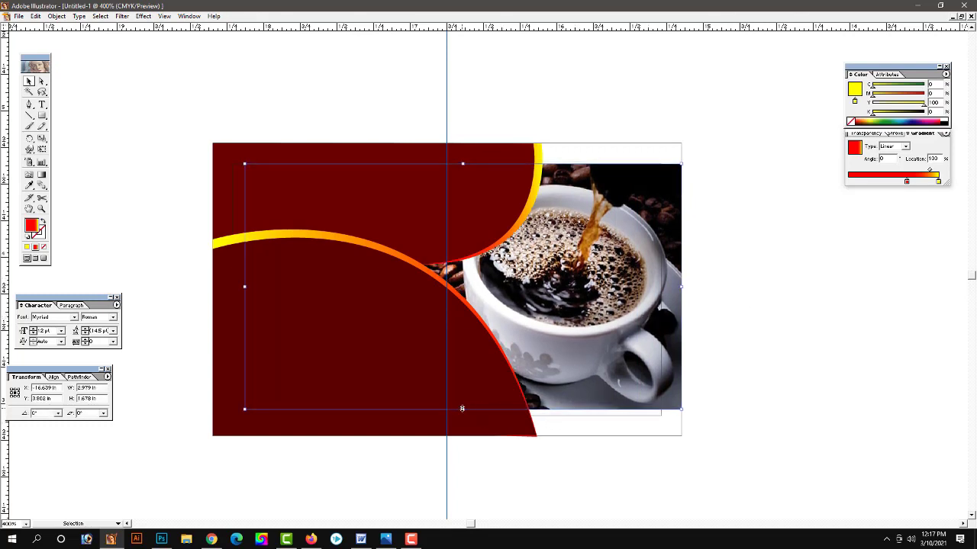
pyautogui.moveTo(463, 411); pyautogui.dragTo(463, 415)
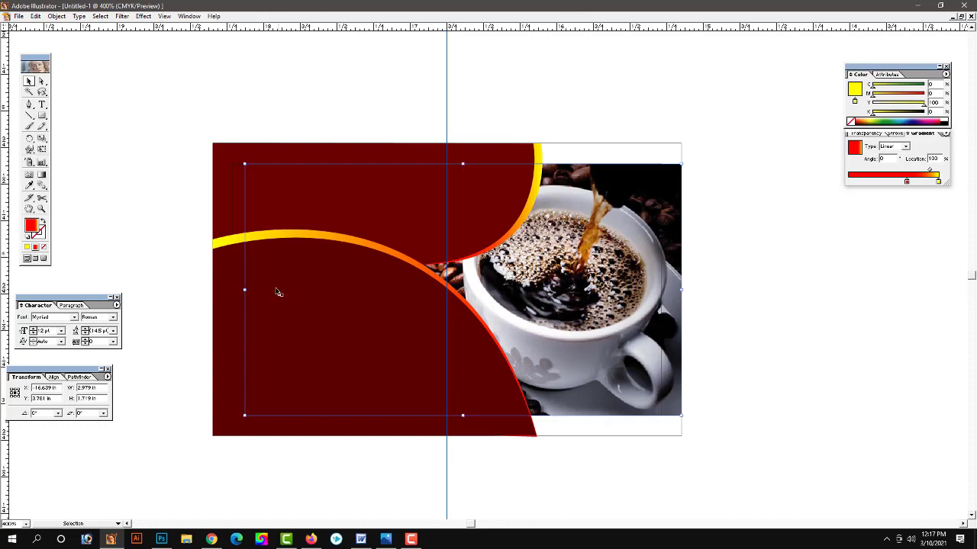
pyautogui.moveTo(244, 289); pyautogui.dragTo(307, 291)
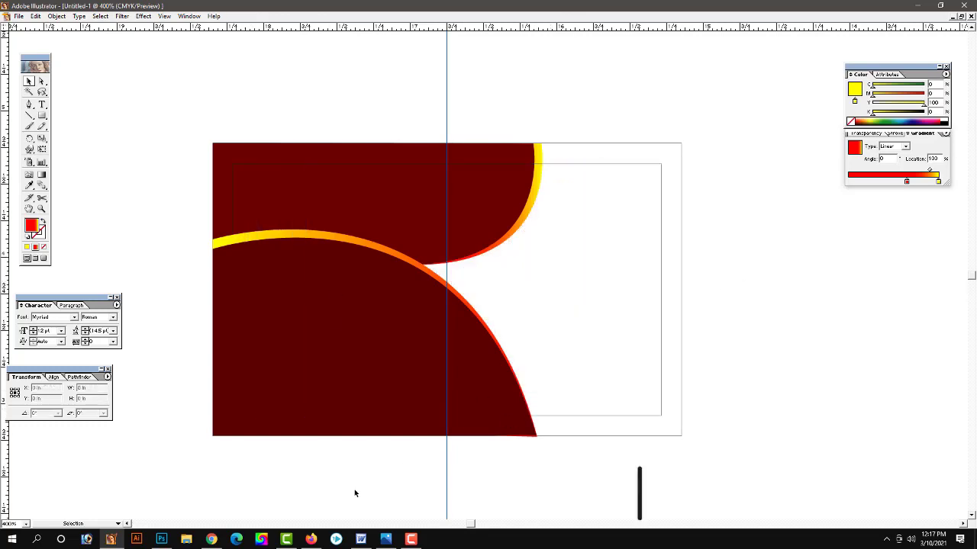
pyautogui.press('Delete')
# Scroll to the foamy coffee cup on beans image, preview it and copy it
pyautogui.click(310, 539)
pyautogui.scroll(-2, 763, 381)
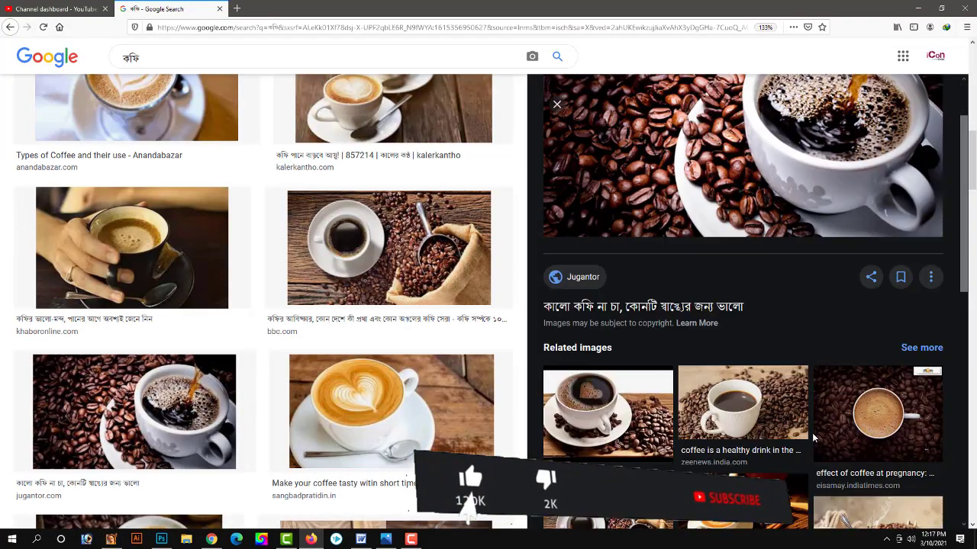
pyautogui.scroll(-3, 807, 414)
pyautogui.scroll(-2, 778, 371)
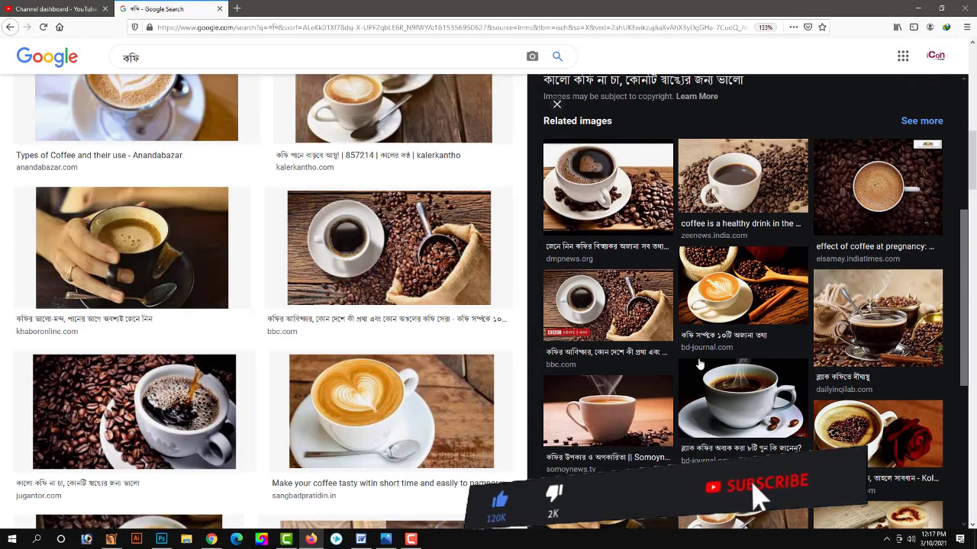
pyautogui.scroll(-2, 700, 365)
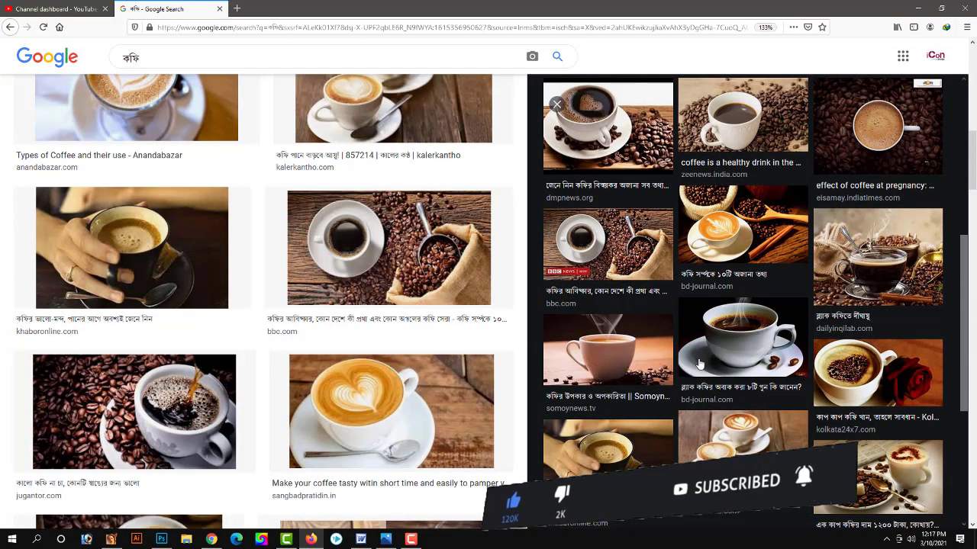
pyautogui.scroll(-3, 377, 341)
pyautogui.scroll(-2, 377, 341)
pyautogui.scroll(-3, 378, 336)
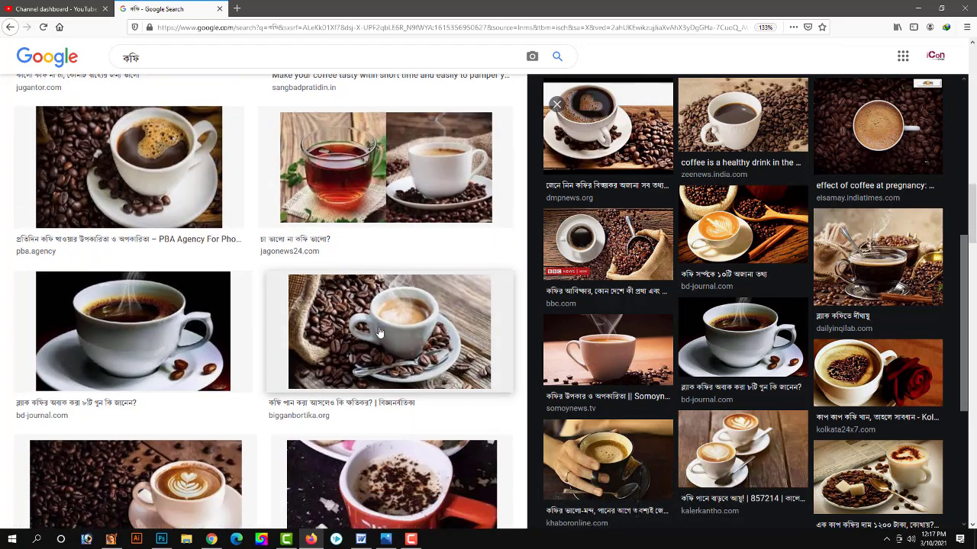
pyautogui.click(183, 161)
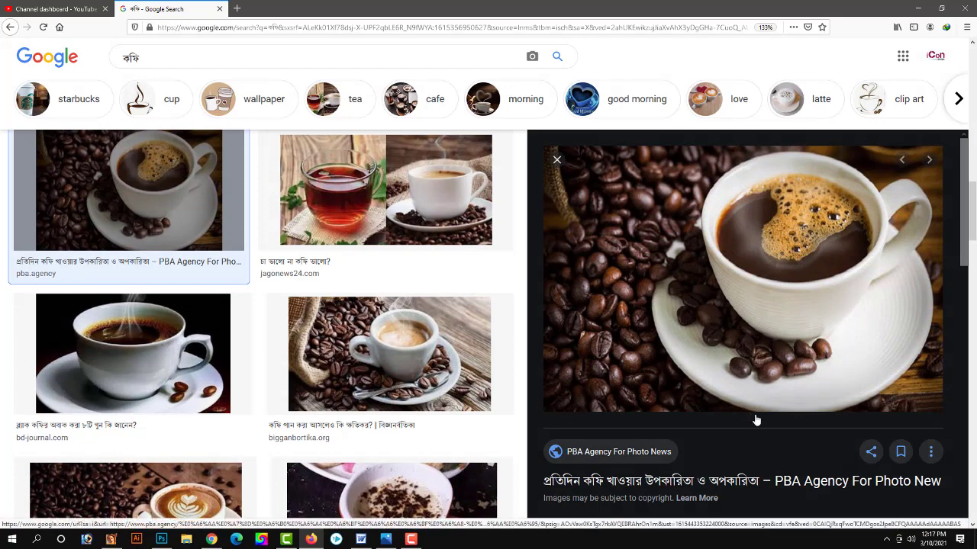
pyautogui.rightClick(739, 345)
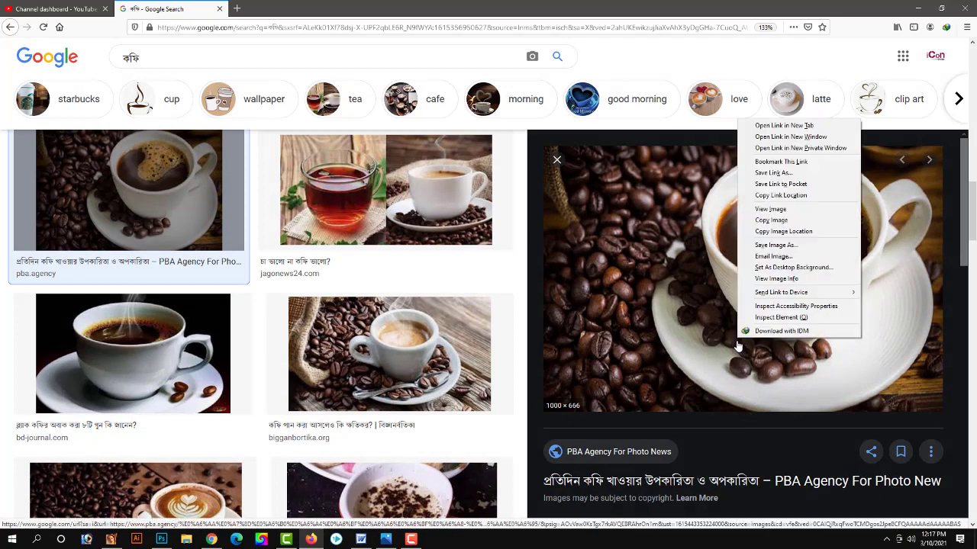
pyautogui.click(784, 220)
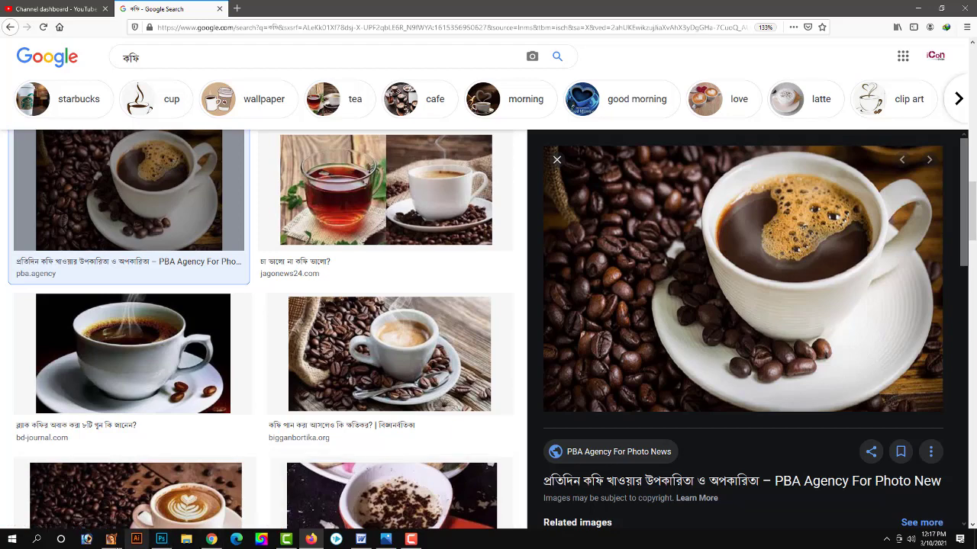
pyautogui.click(111, 539)
# Paste the frothy coffee photo and scale it down to fit the card
pyautogui.hotkey('ctrl', 'v')
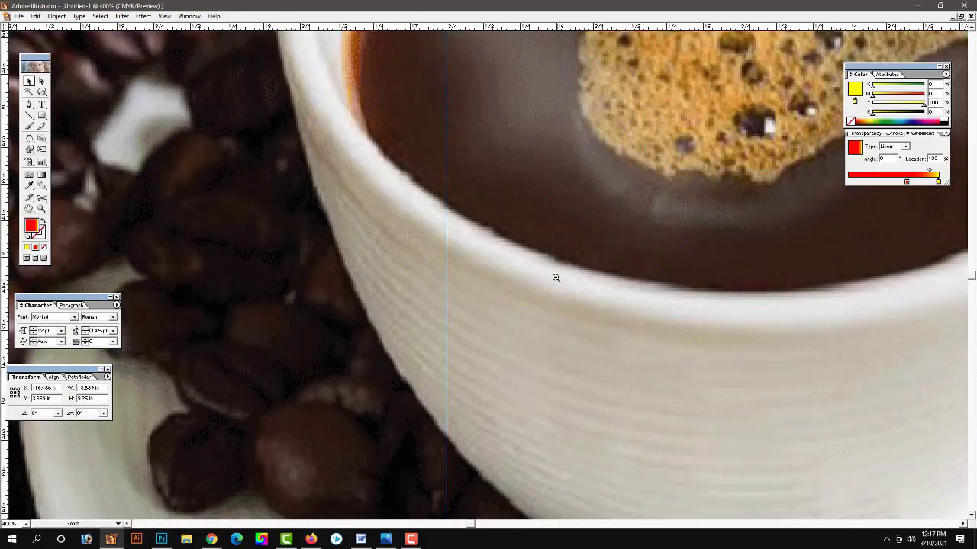
pyautogui.keyDown('alt'); pyautogui.click(556, 278); pyautogui.keyUp('alt')
pyautogui.keyDown('alt'); pyautogui.click(562, 229); pyautogui.keyUp('alt')
pyautogui.scroll(3, 753, 148)
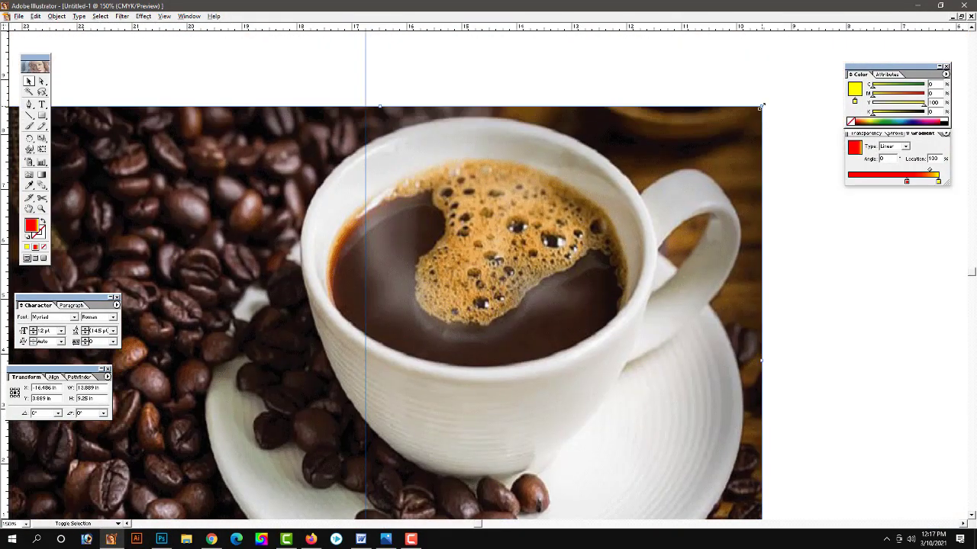
pyautogui.moveTo(761, 106); pyautogui.dragTo(439, 321)
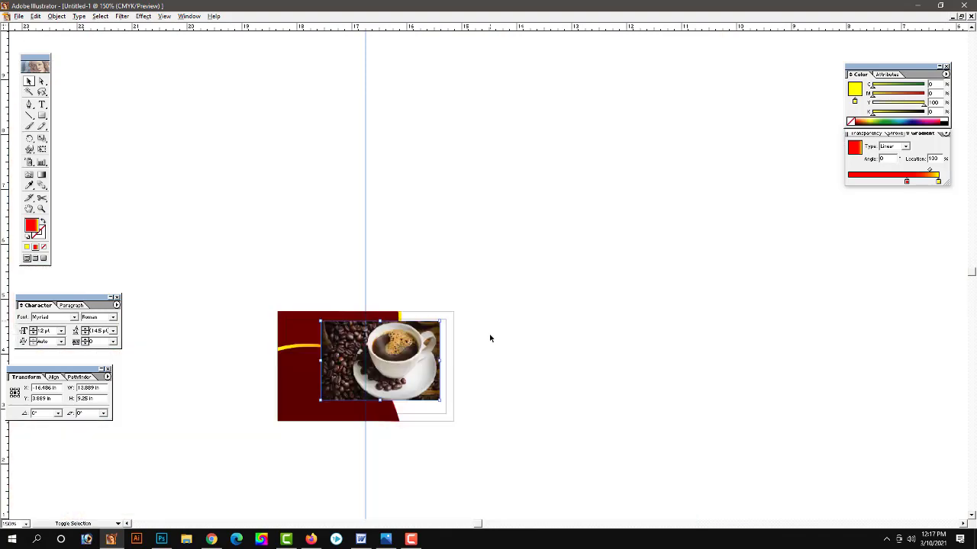
pyautogui.click(379, 353)
pyautogui.click(426, 333)
pyautogui.click(542, 273)
pyautogui.moveTo(621, 196); pyautogui.dragTo(534, 341)
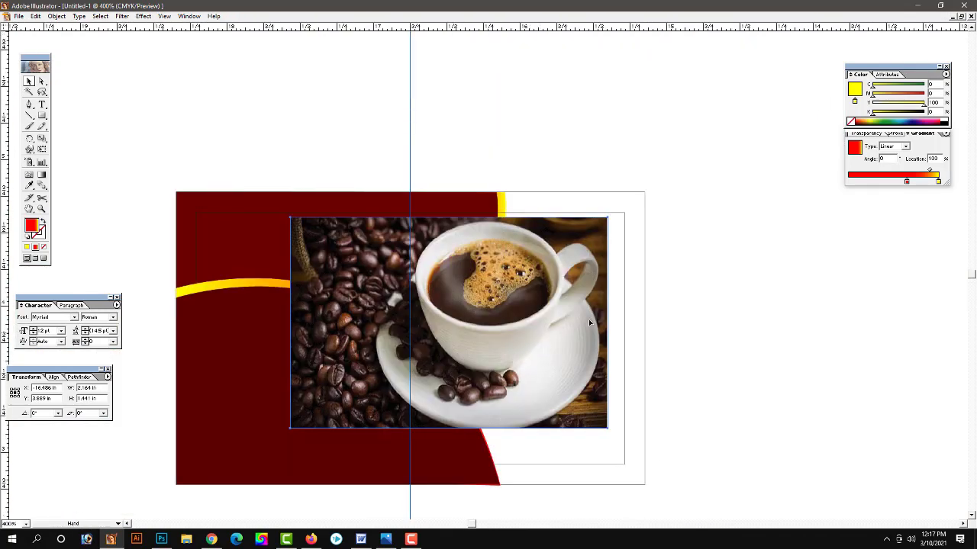
# Place the photo on the card's right side at about 1.963 × 1.307 in
pyautogui.moveTo(574, 300); pyautogui.dragTo(605, 321)
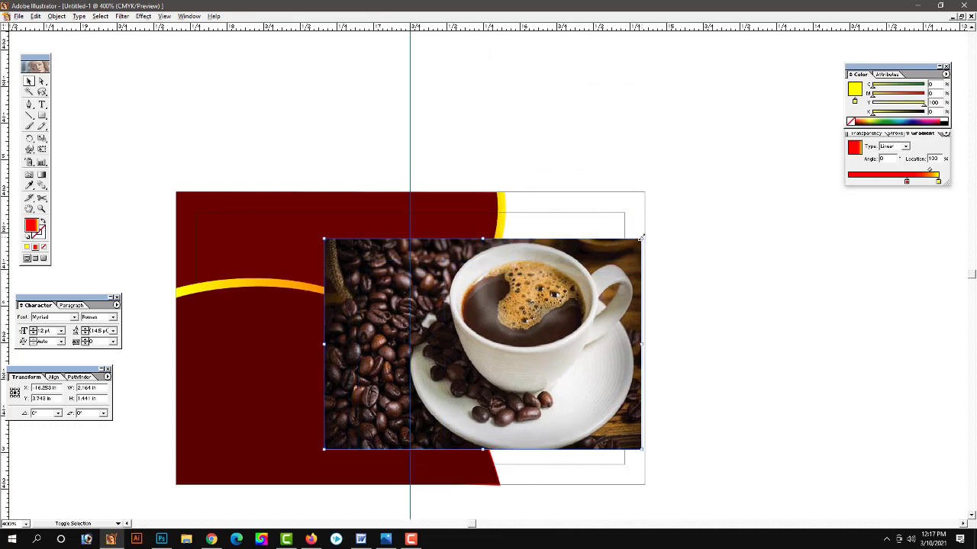
pyautogui.moveTo(641, 238); pyautogui.dragTo(625, 248)
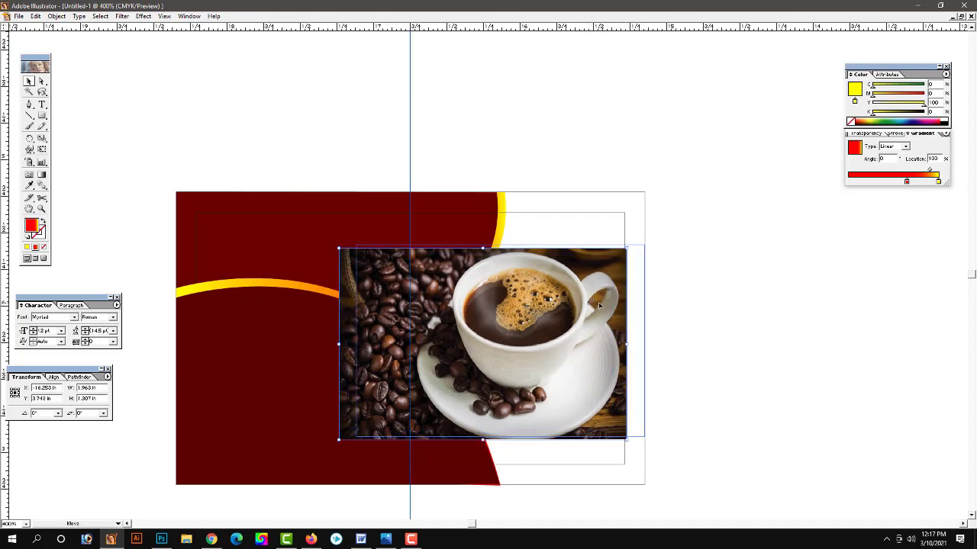
pyautogui.moveTo(598, 302); pyautogui.dragTo(614, 302)
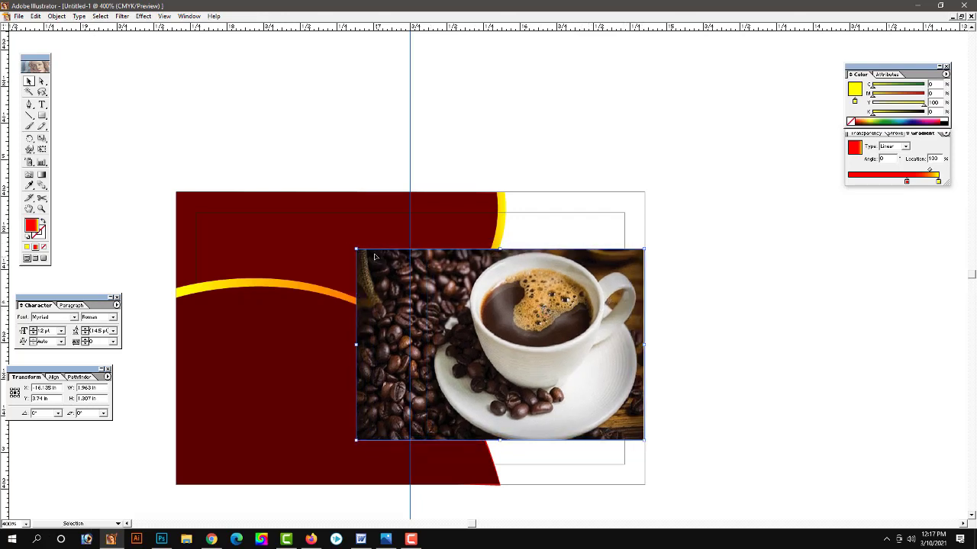
pyautogui.click(754, 333)
pyautogui.press('z')
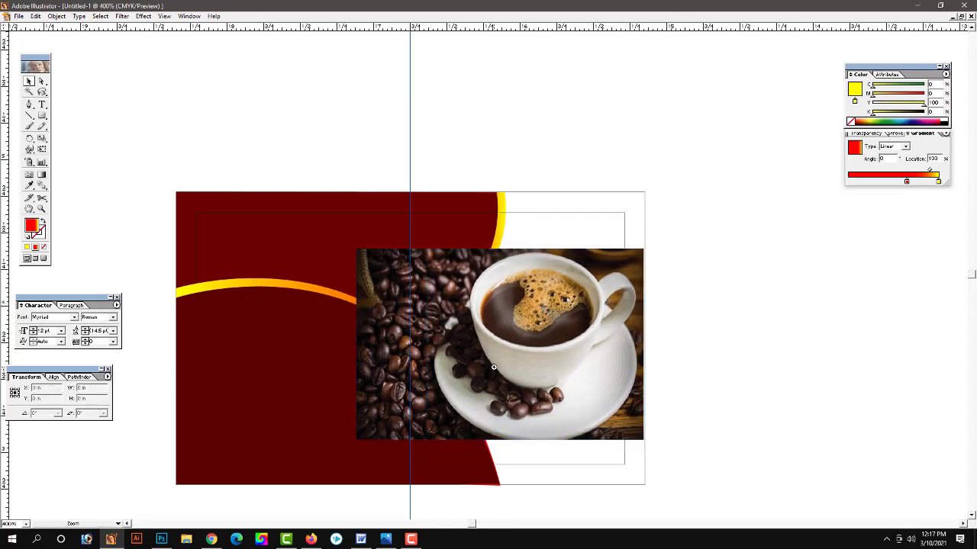
pyautogui.click(543, 349)
pyautogui.moveTo(515, 328); pyautogui.dragTo(551, 374)
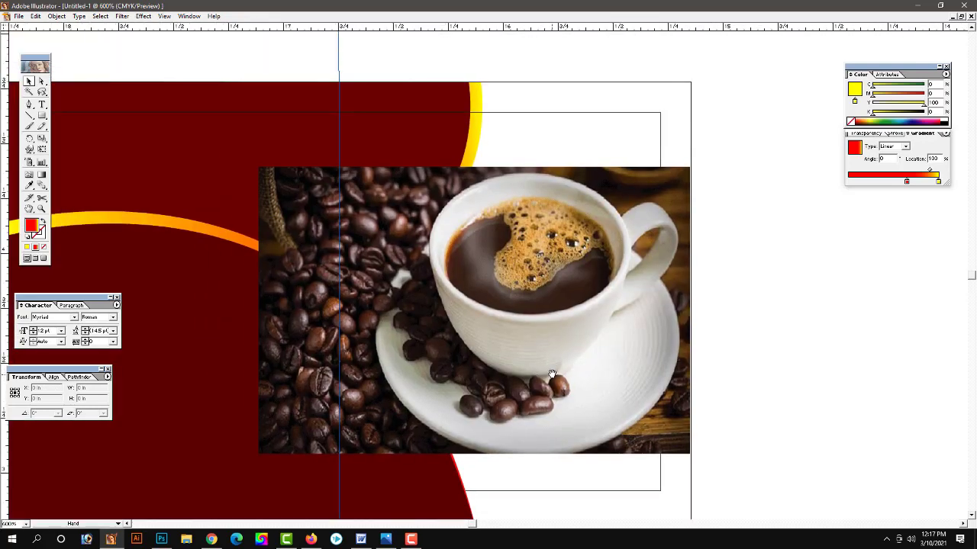
pyautogui.click(543, 362)
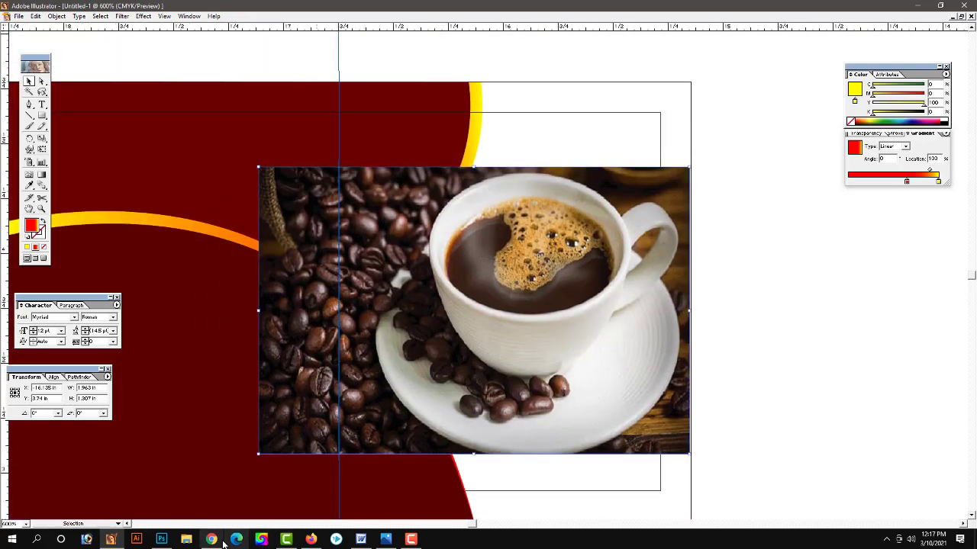
# Delete the coffee photo from the card and browse more coffee image results
pyautogui.press('Delete')
pyautogui.click(310, 539)
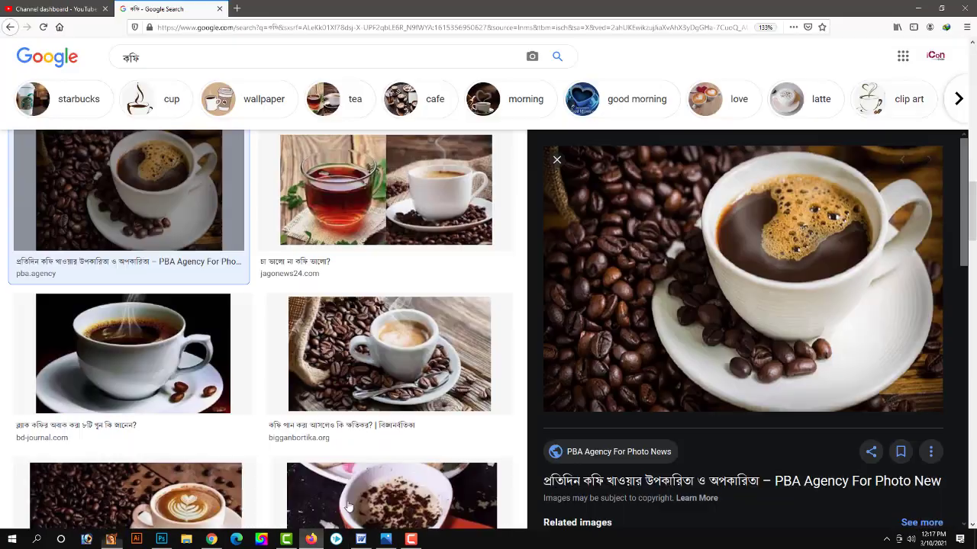
pyautogui.scroll(-4, 752, 423)
pyautogui.scroll(-2, 751, 424)
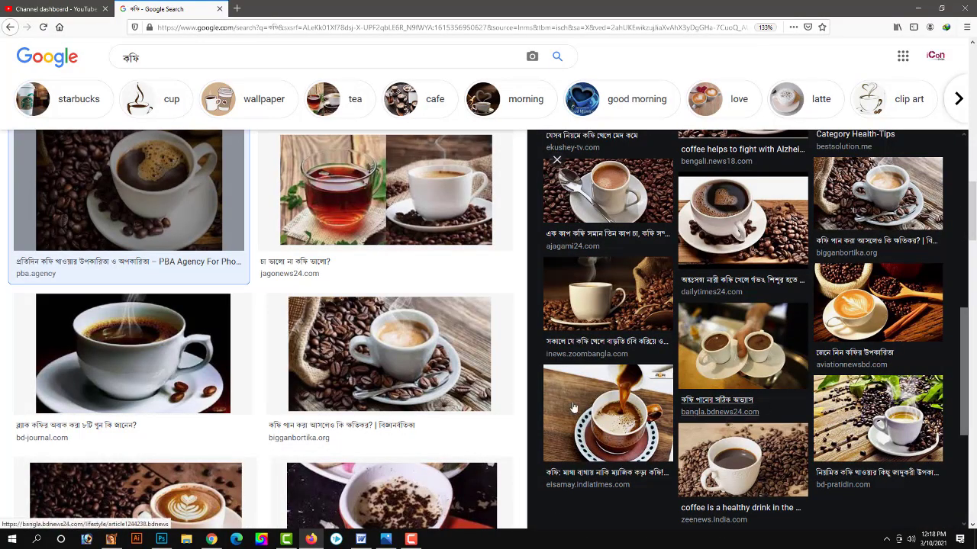
pyautogui.scroll(-5, 573, 407)
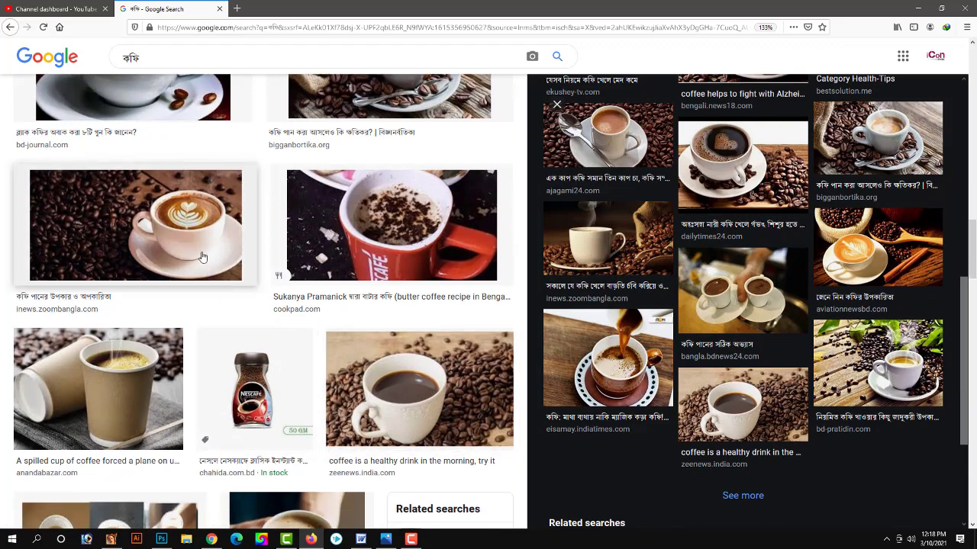
pyautogui.click(202, 257)
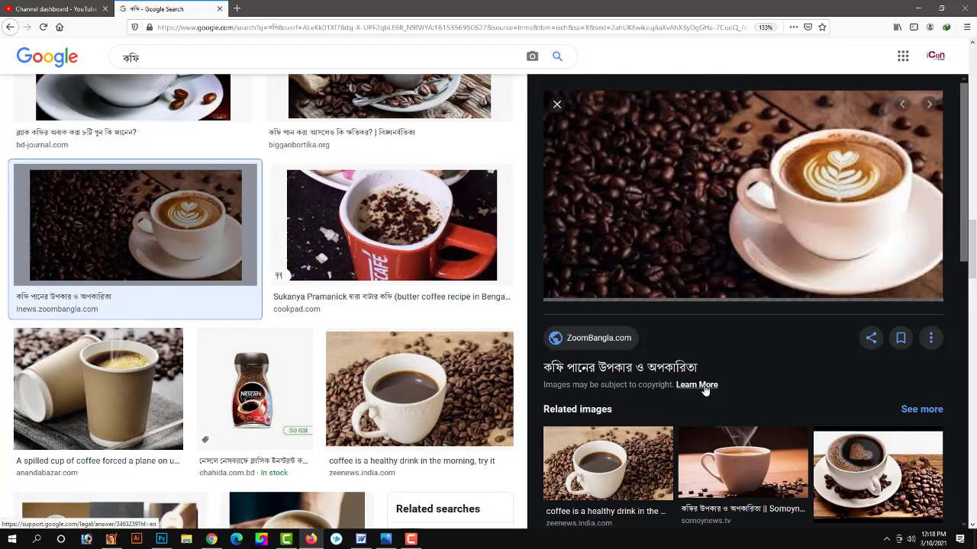
pyautogui.scroll(-5, 760, 402)
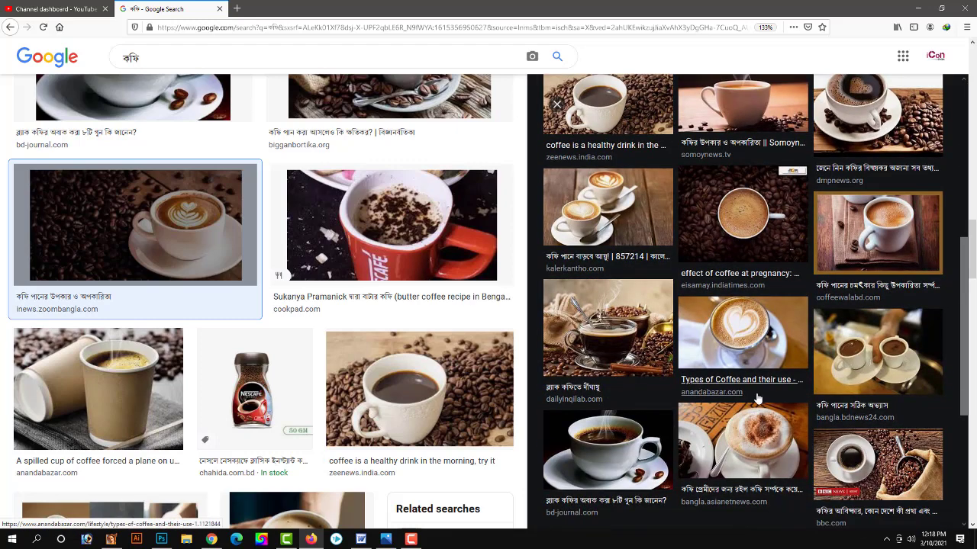
pyautogui.scroll(-3, 376, 368)
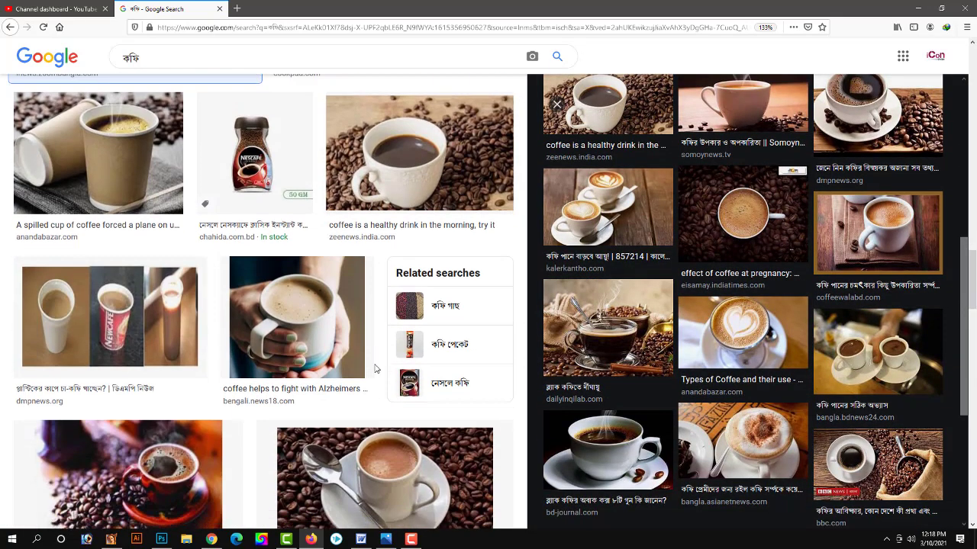
pyautogui.scroll(-3, 375, 367)
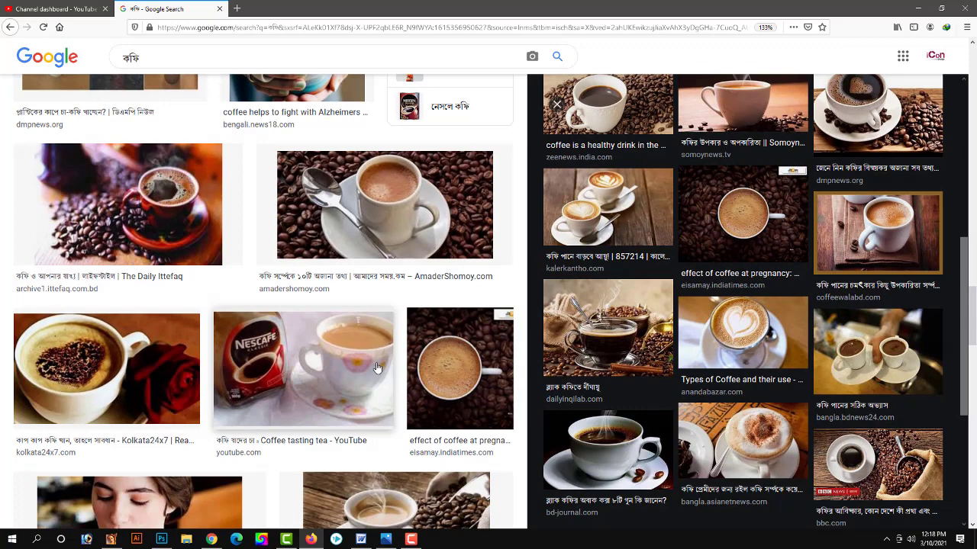
pyautogui.scroll(-2, 376, 368)
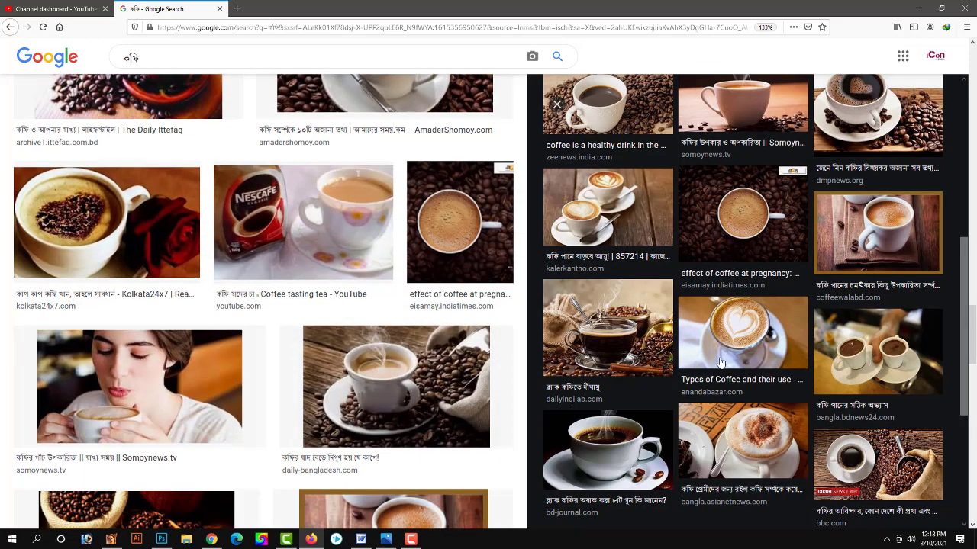
pyautogui.scroll(-3, 720, 363)
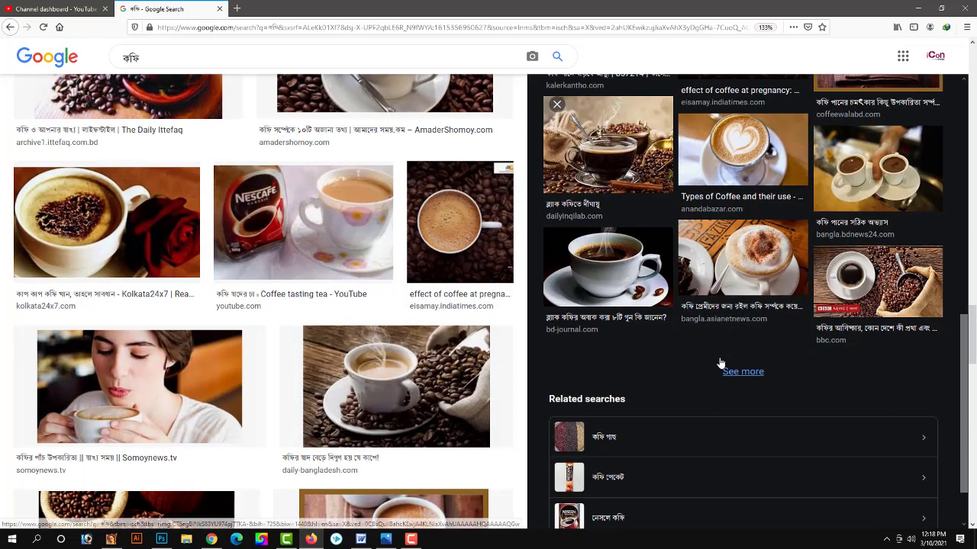
# Save the banglanews24 dark coffee cup photo to the Desktop as a JPEG
pyautogui.click(451, 395)
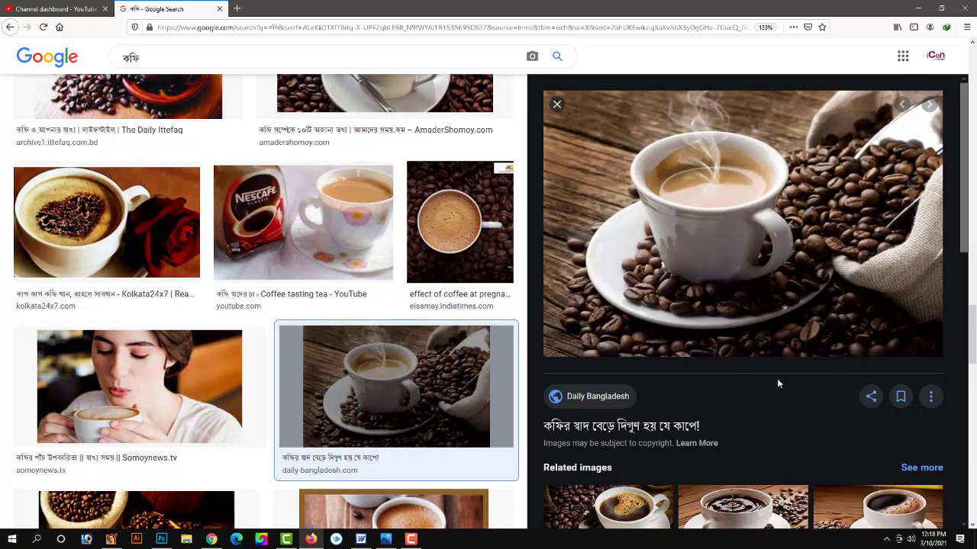
pyautogui.scroll(-3, 751, 415)
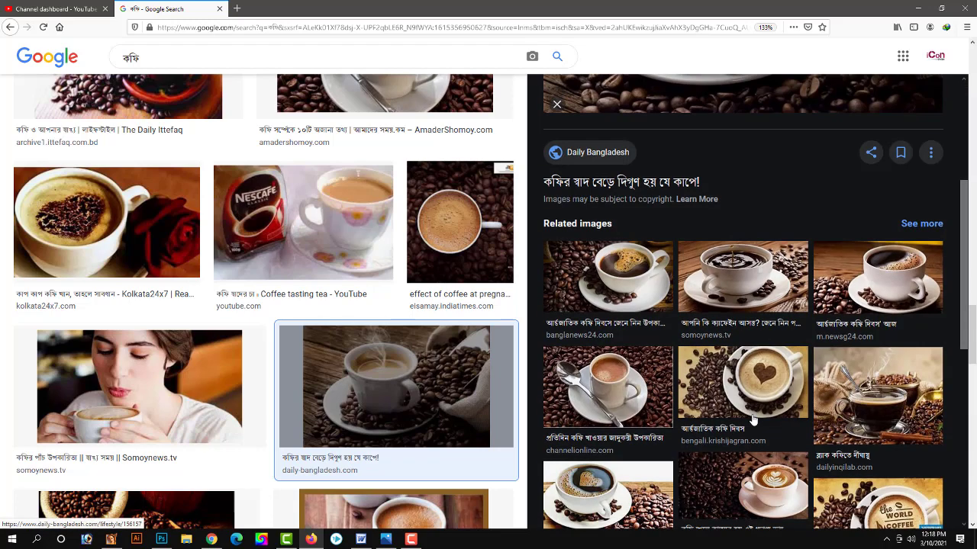
pyautogui.scroll(-2, 752, 416)
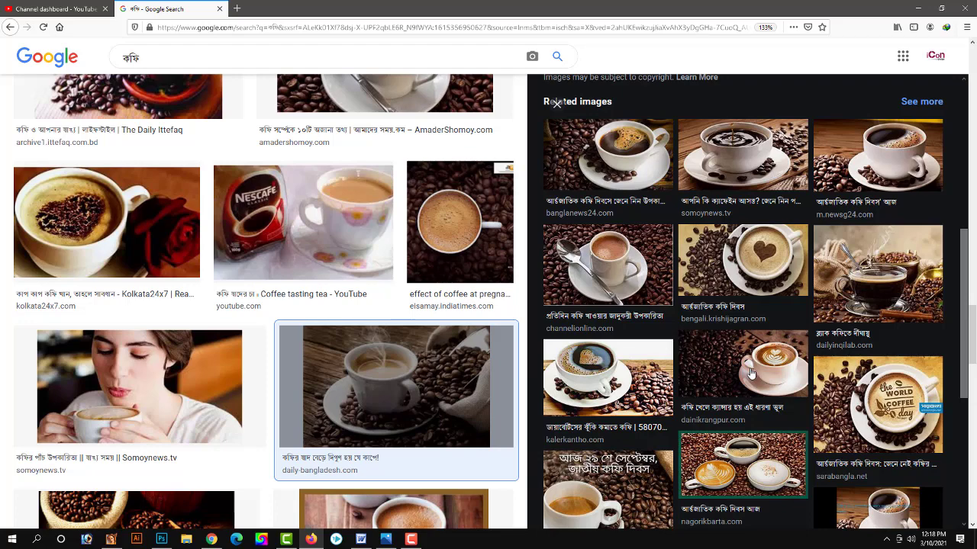
pyautogui.click(755, 466)
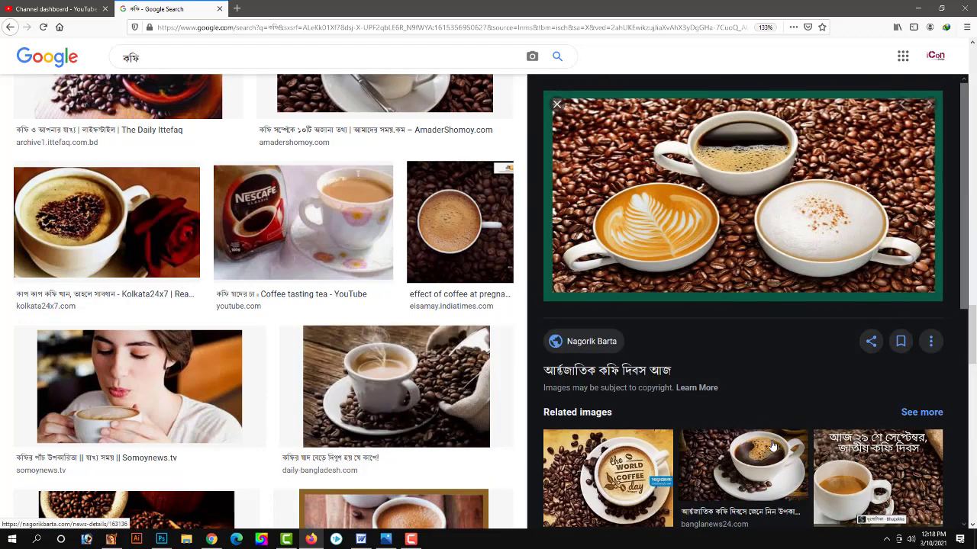
pyautogui.scroll(-3, 772, 446)
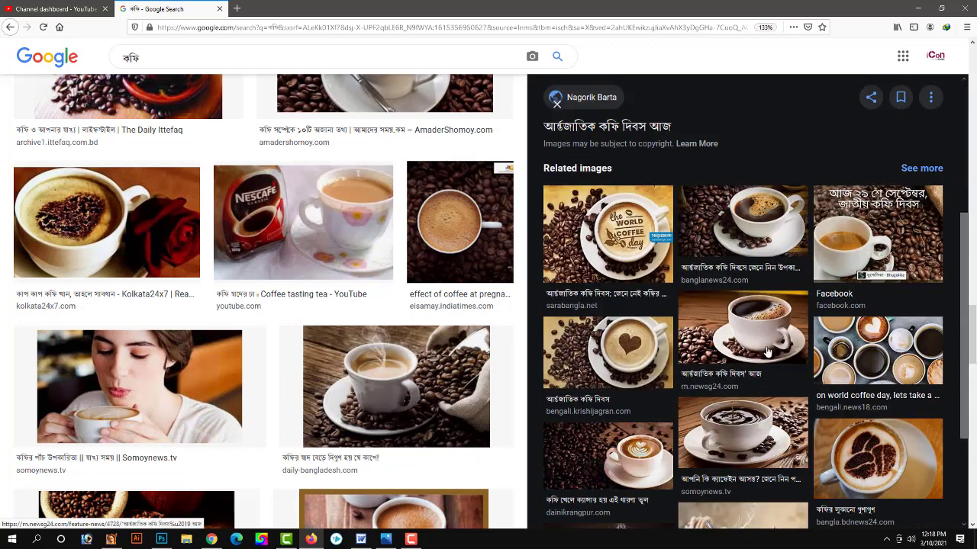
pyautogui.click(761, 251)
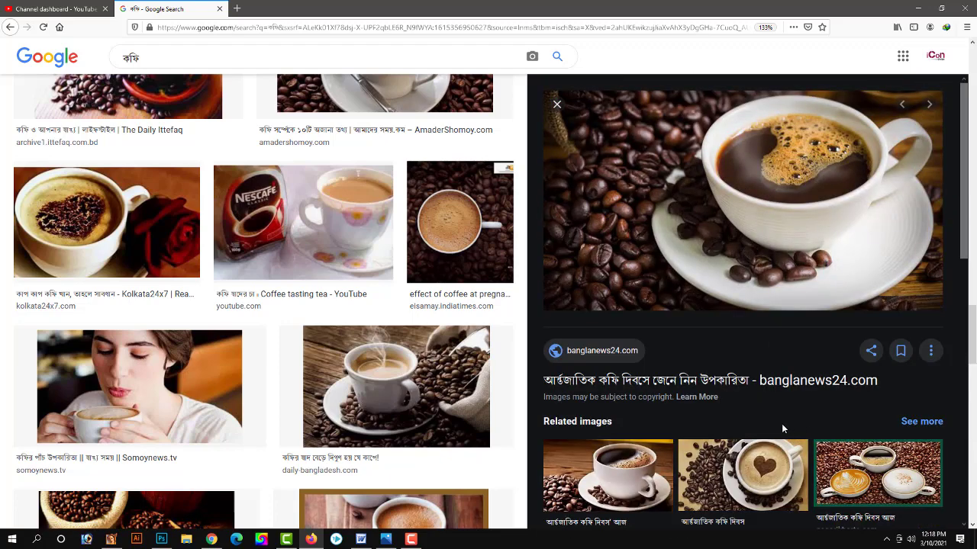
pyautogui.rightClick(722, 249)
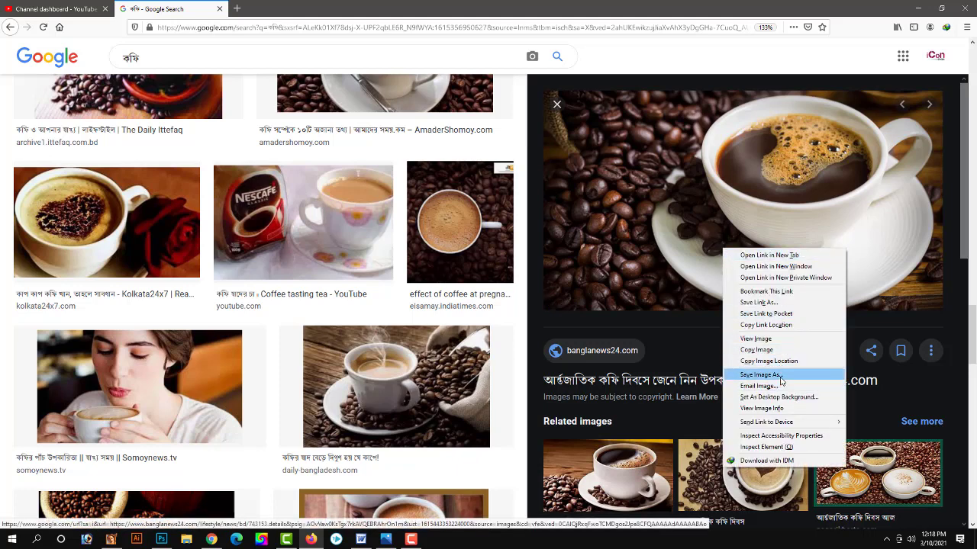
pyautogui.click(780, 375)
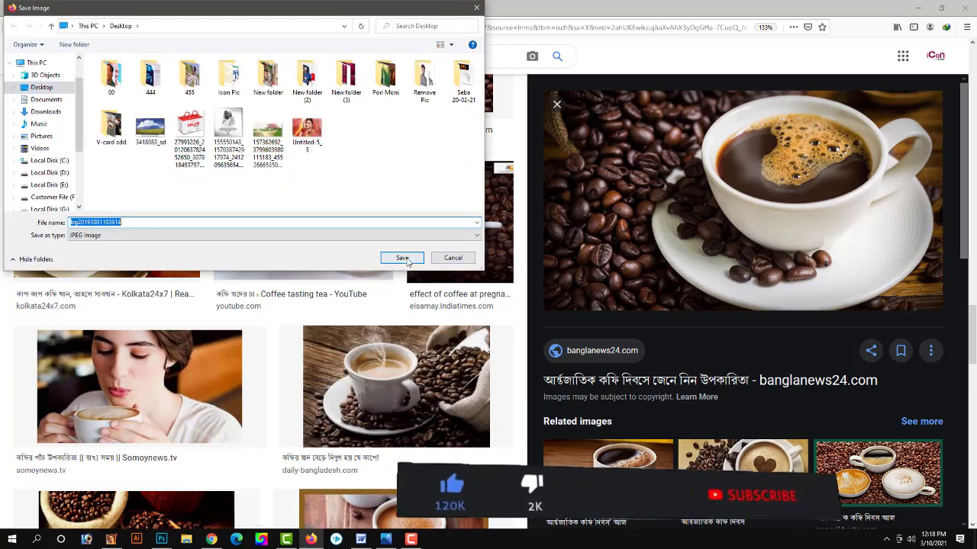
pyautogui.click(403, 259)
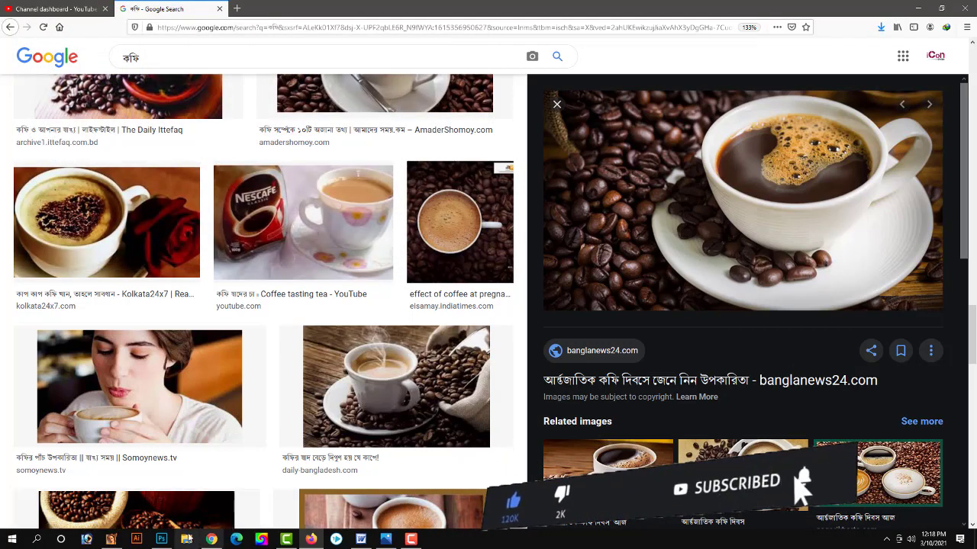
pyautogui.click(162, 540)
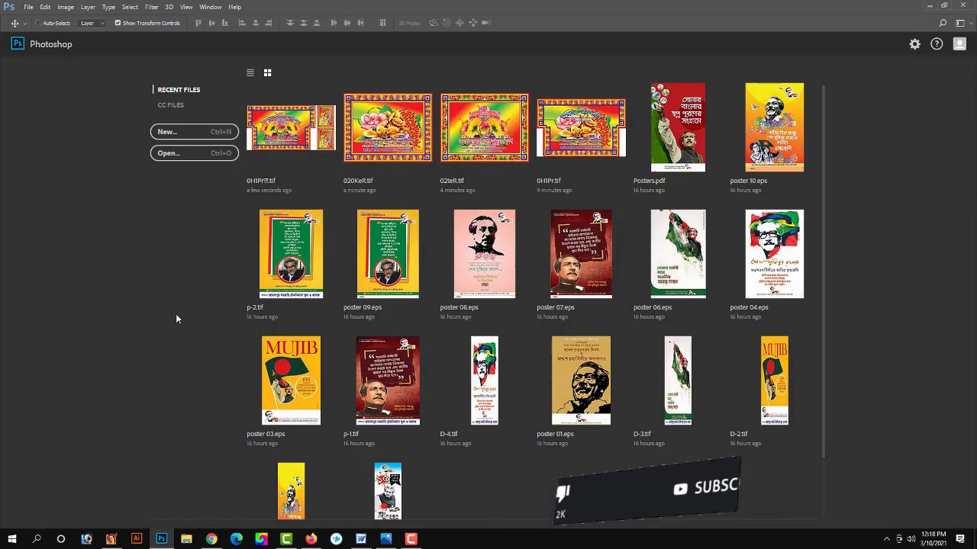
# Open the saved coffee photo bg20191001103614.jpg from the Desktop in Photoshop
pyautogui.hotkey('ctrl', 'o')
pyautogui.click(43, 157)
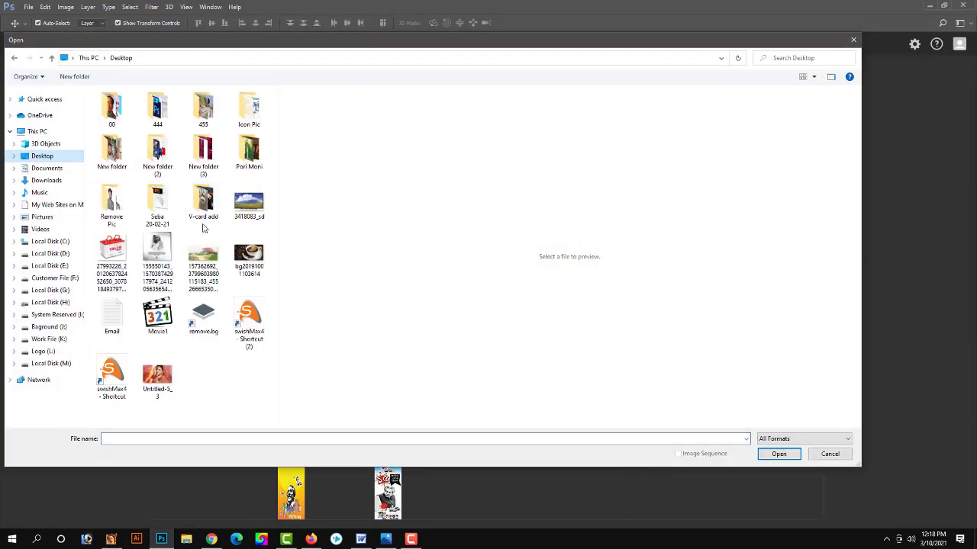
pyautogui.doubleClick(246, 260)
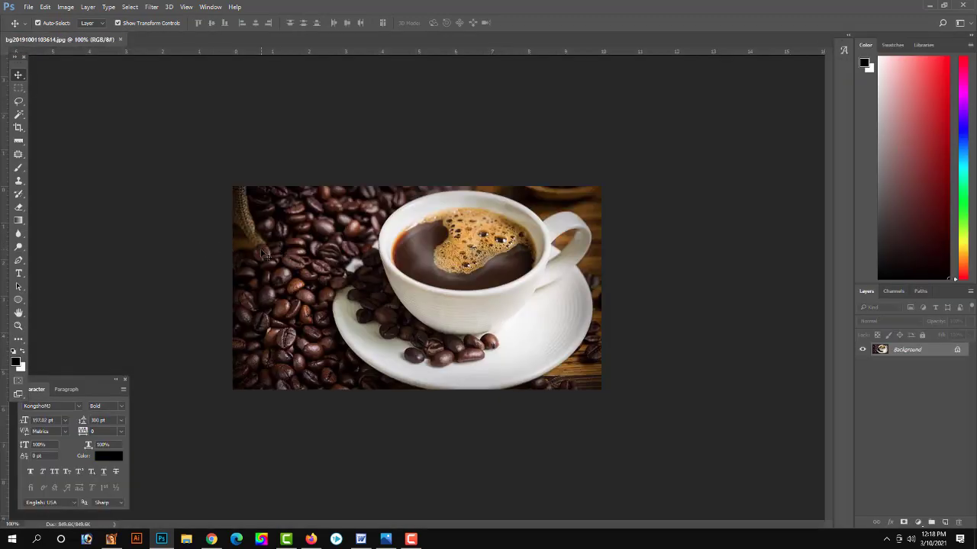
# Set the Photoshop rulers to measure in inches
pyautogui.click(66, 7)
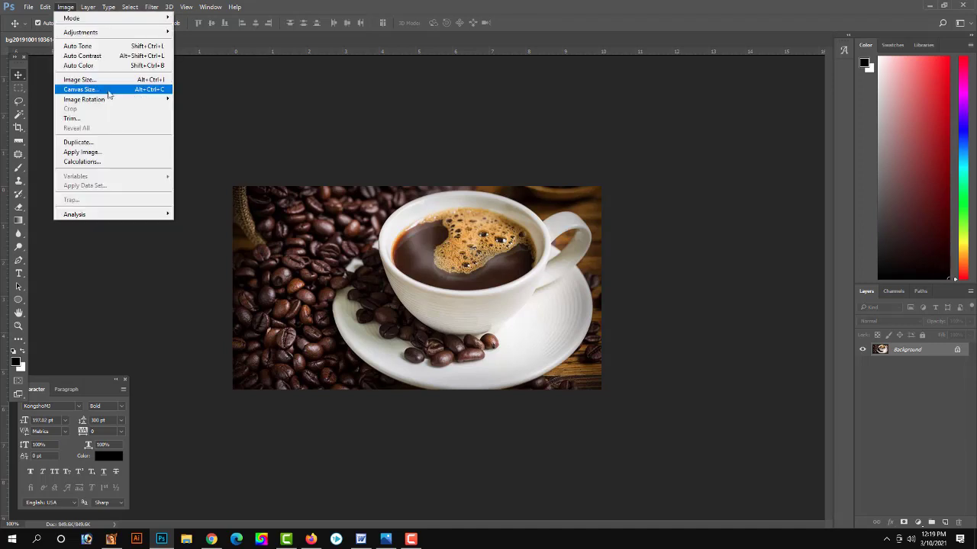
pyautogui.rightClick(220, 49)
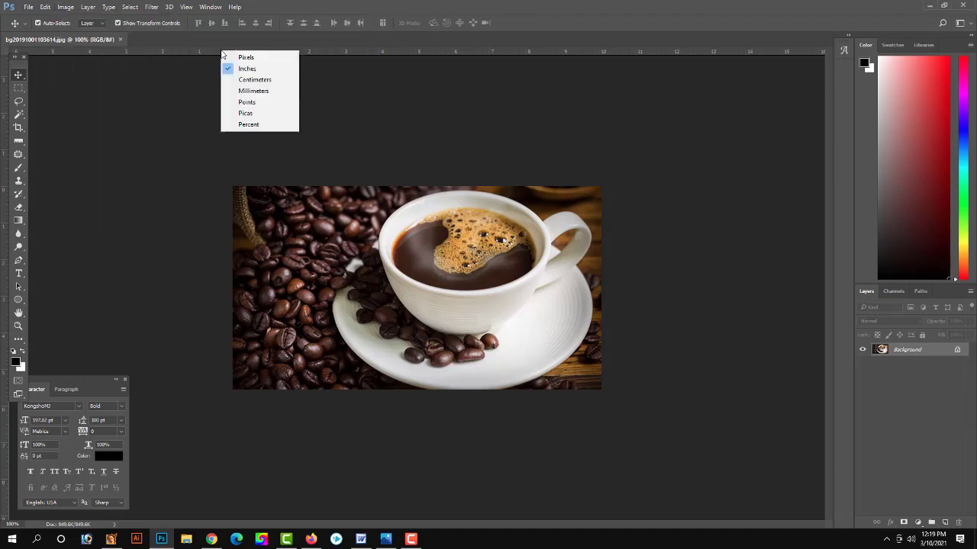
pyautogui.click(246, 69)
# Try a 3.2 × 2 inch canvas size and answer the canvas-shrink warning
pyautogui.click(65, 7)
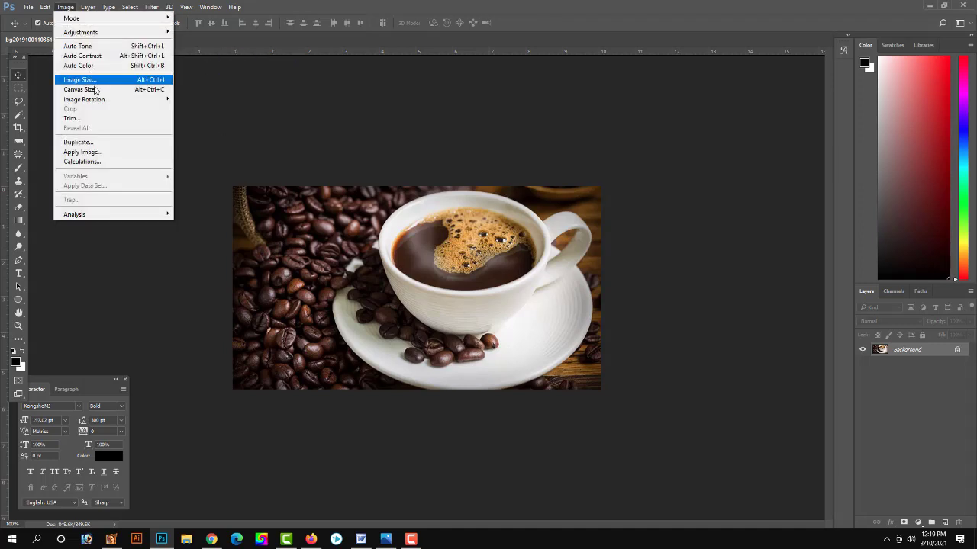
pyautogui.click(84, 90)
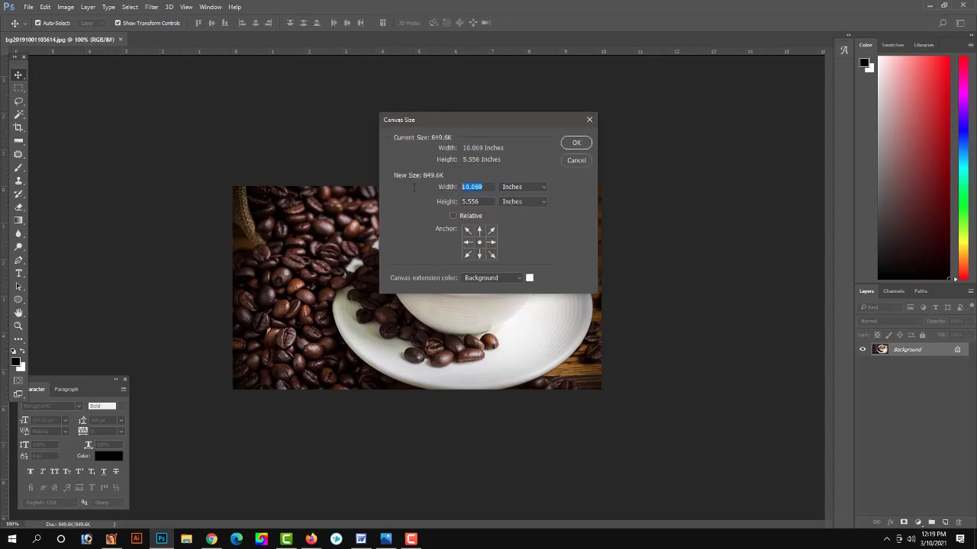
pyautogui.write('3.')
pyautogui.write('2')
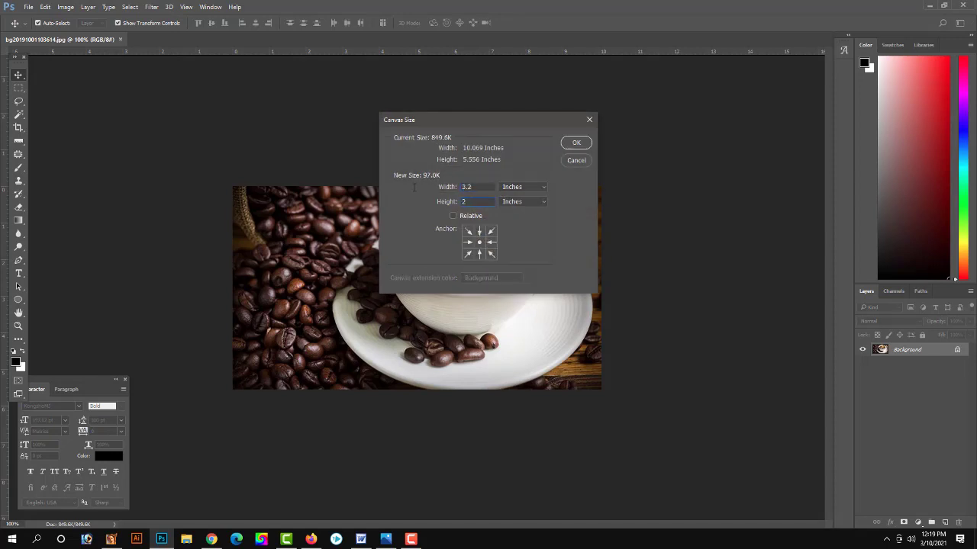
pyautogui.press('Return')
pyautogui.click(457, 204)
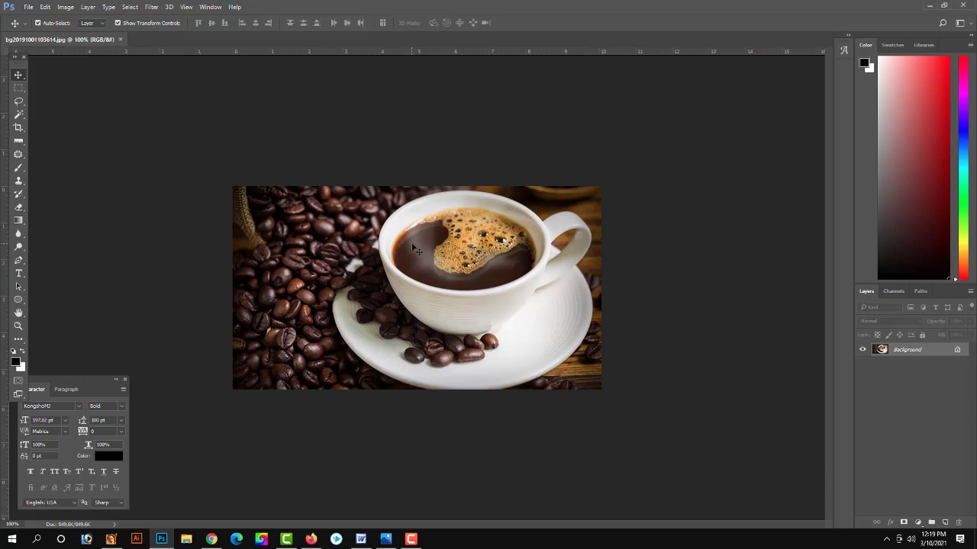
# Unlock the Background as Layer 0 and scale the coffee photo down to about 70%
pyautogui.doubleClick(945, 350)
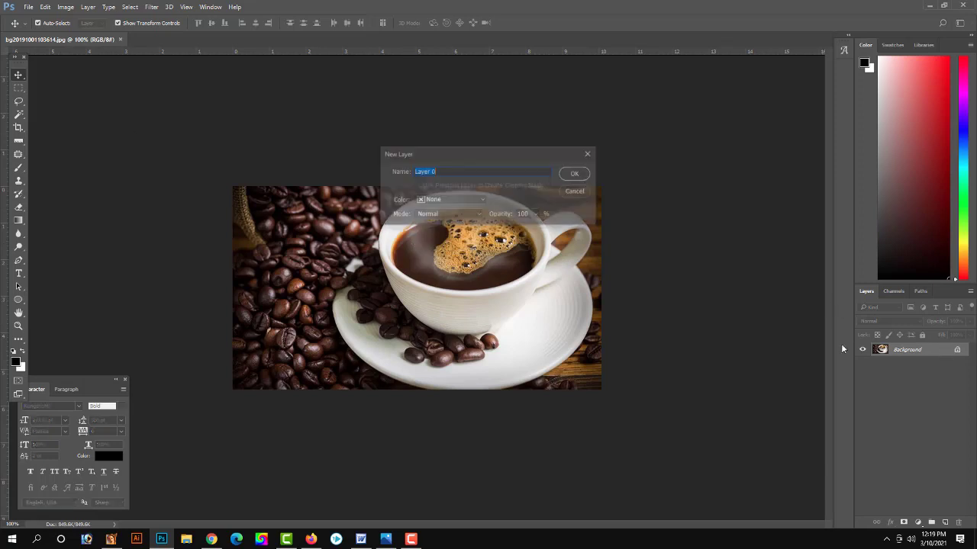
pyautogui.press('Return')
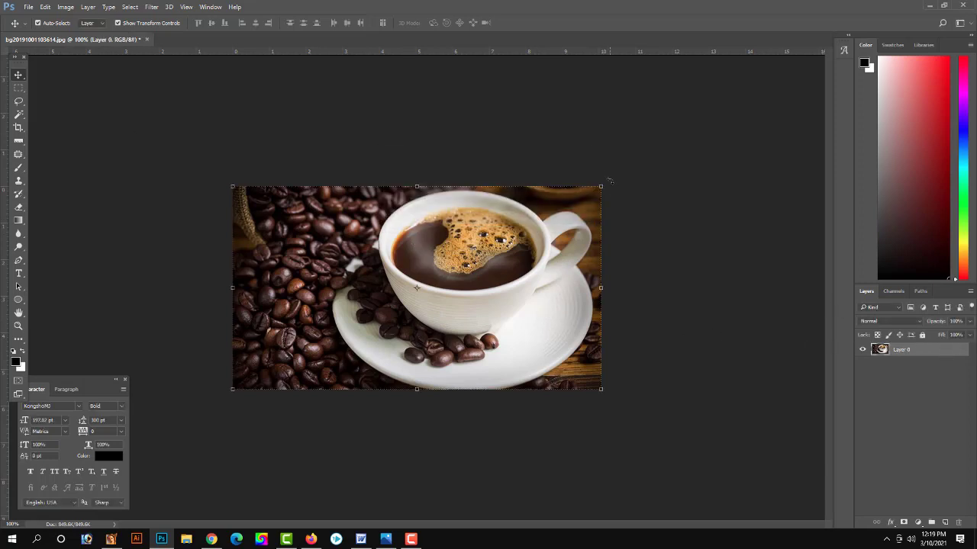
pyautogui.moveTo(601, 187); pyautogui.dragTo(551, 214)
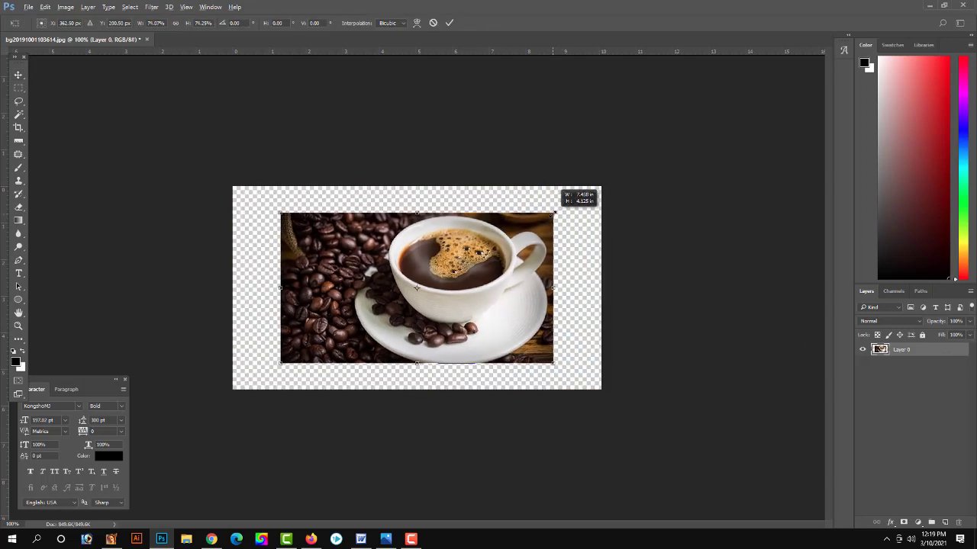
pyautogui.moveTo(552, 213); pyautogui.dragTo(546, 217)
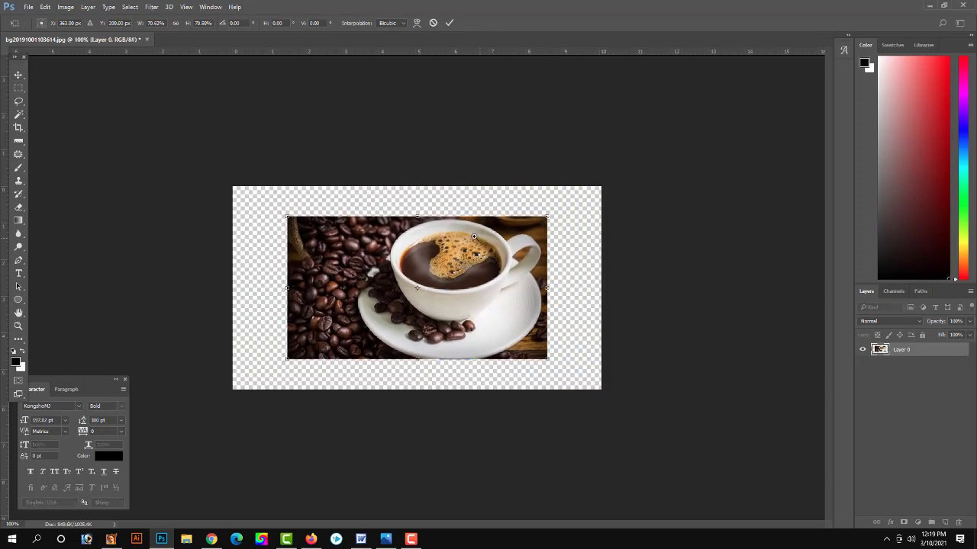
pyautogui.press('Return')
# Zoom to 200% and move the coffee photo against the canvas's right edge
pyautogui.hotkey('ctrl', '+')
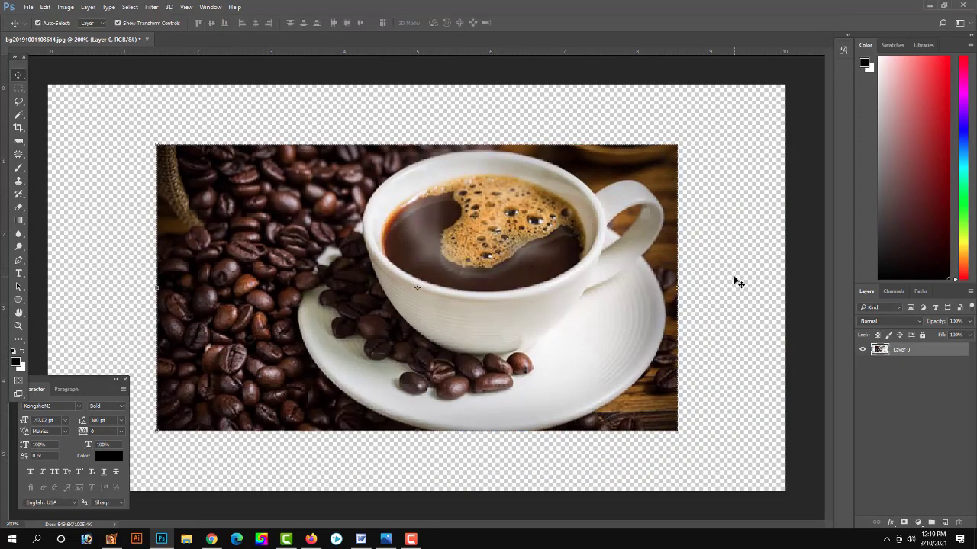
pyautogui.moveTo(633, 299); pyautogui.dragTo(736, 309)
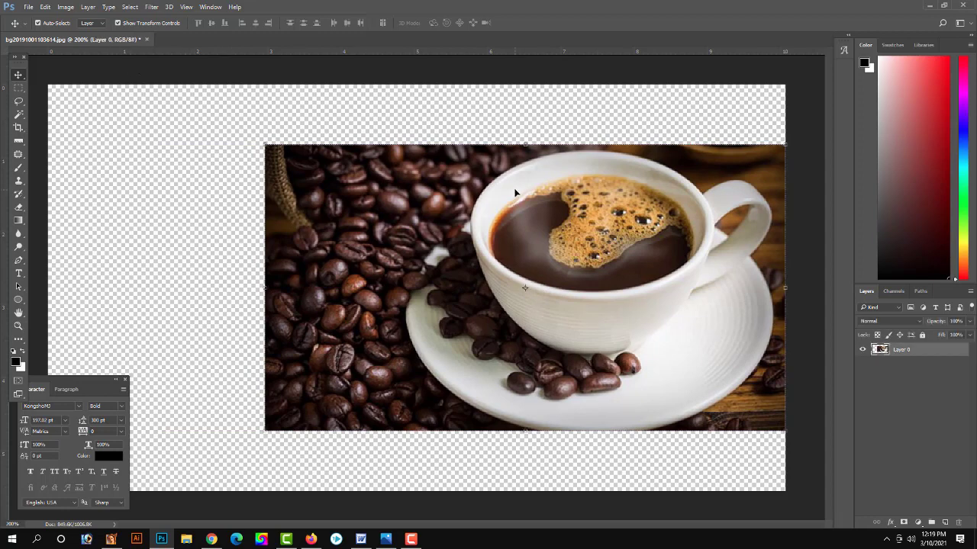
pyautogui.click(19, 88)
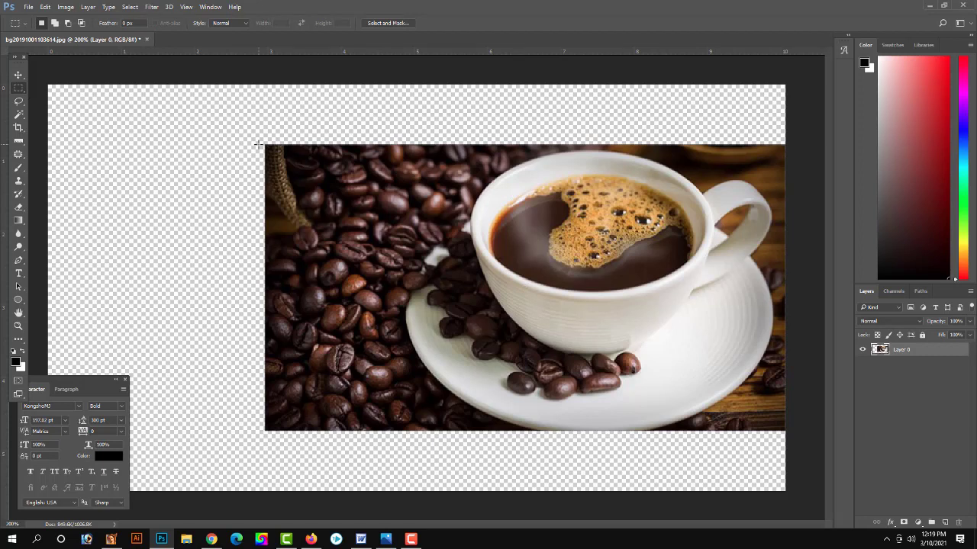
pyautogui.click(20, 75)
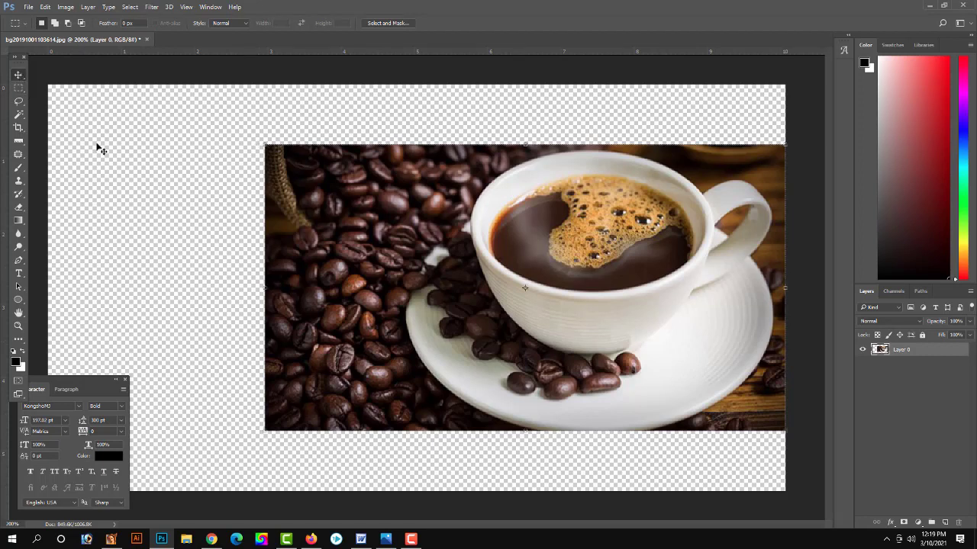
# Copy the steaming coffee cup on wooden planks image from Google Images
pyautogui.click(310, 539)
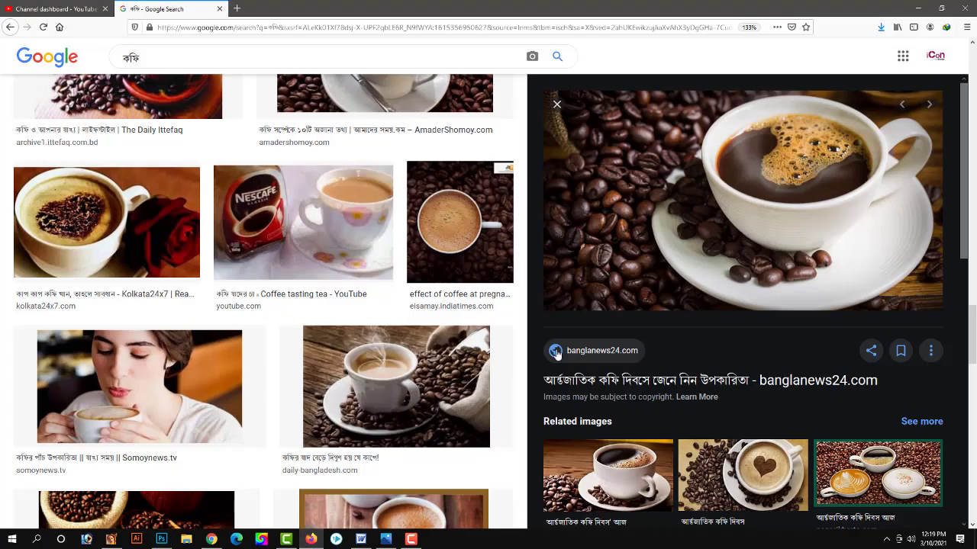
pyautogui.click(450, 389)
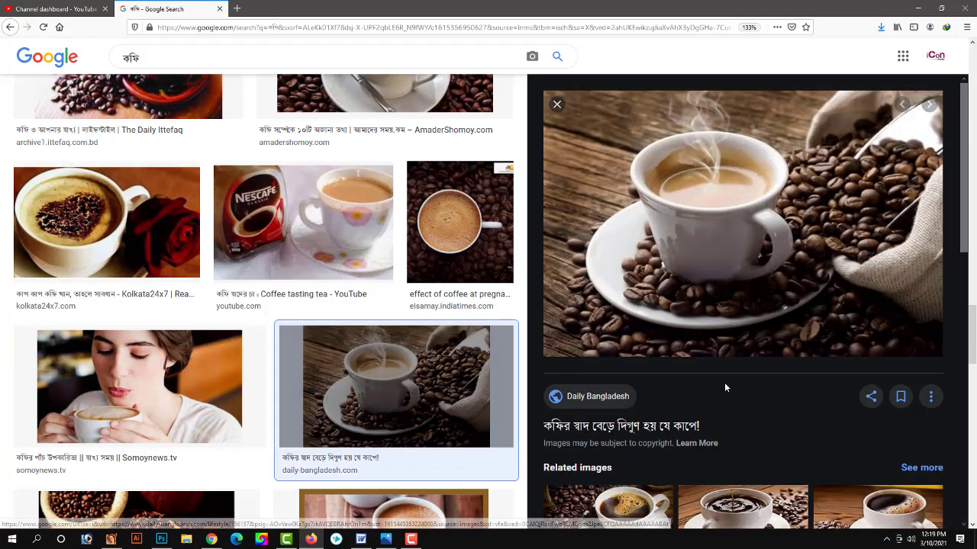
pyautogui.rightClick(739, 262)
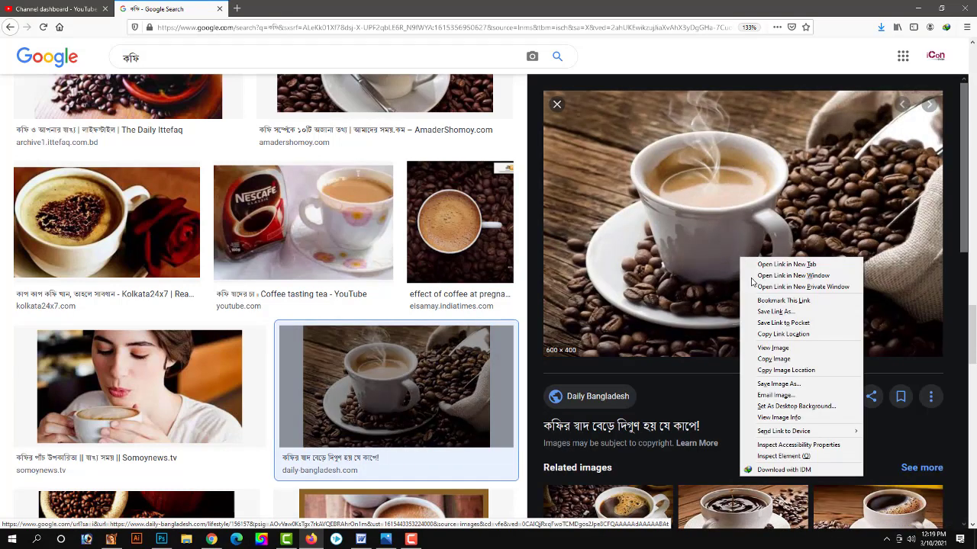
pyautogui.click(773, 359)
pyautogui.scroll(-5, 480, 407)
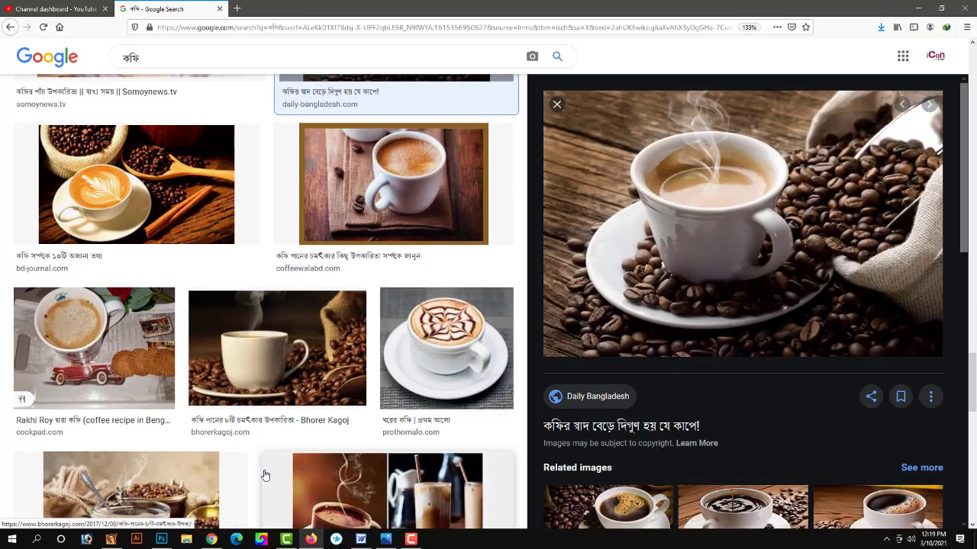
pyautogui.click(161, 539)
# Paste the copied coffee photo as a new layer and shift it right
pyautogui.hotkey('ctrl', 'v')
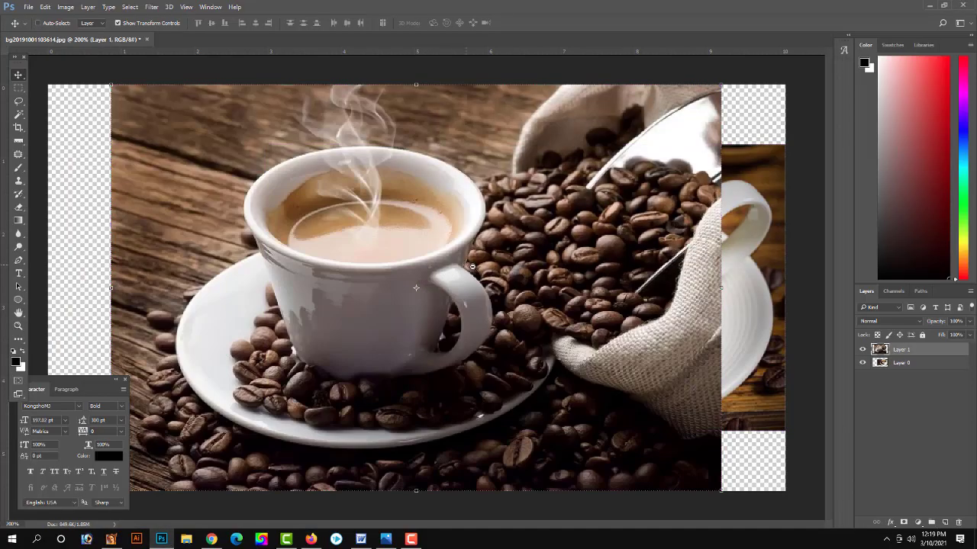
pyautogui.hotkey('ctrl', '-')
pyautogui.moveTo(507, 293); pyautogui.dragTo(546, 293)
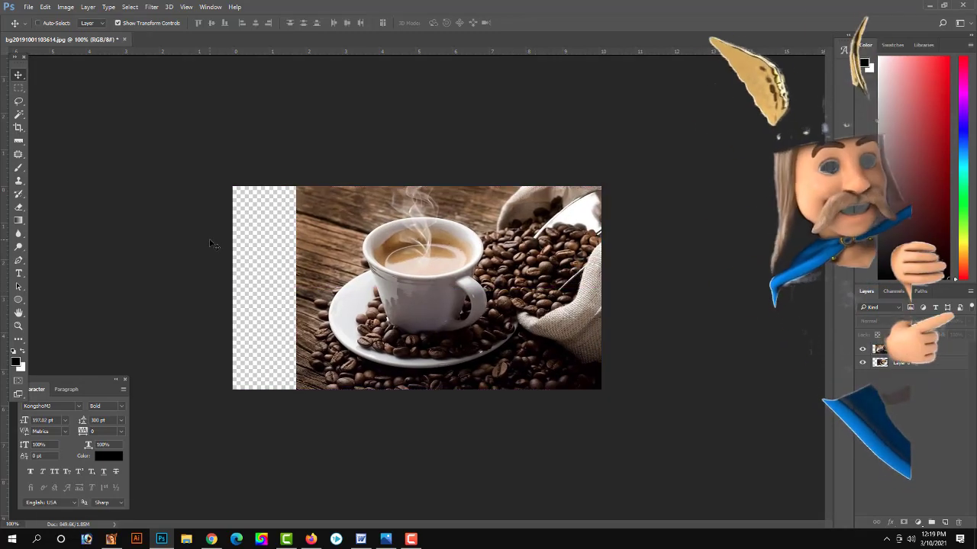
# Create a new 3.2 × 2 inch, 300 ppi, CMYK document
pyautogui.hotkey('ctrl', 'n')
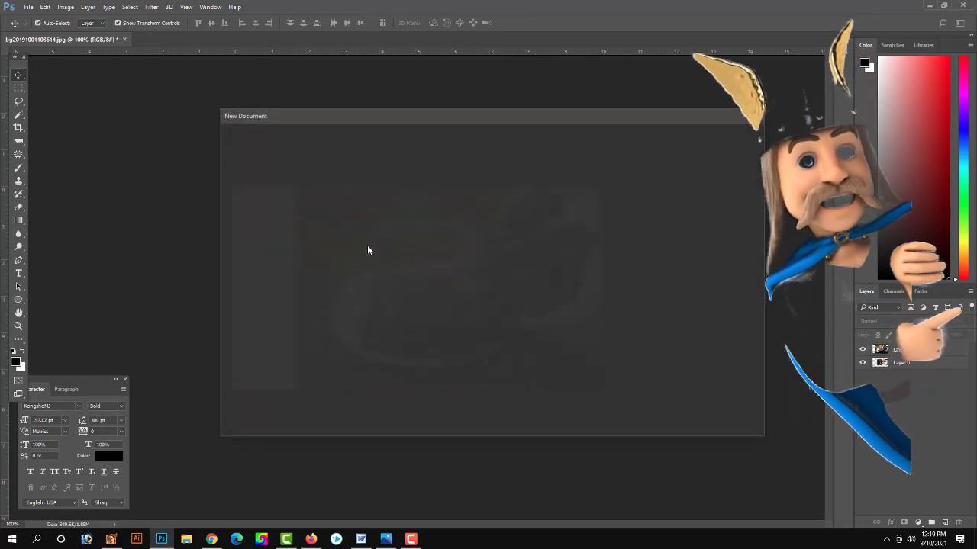
pyautogui.click(675, 208)
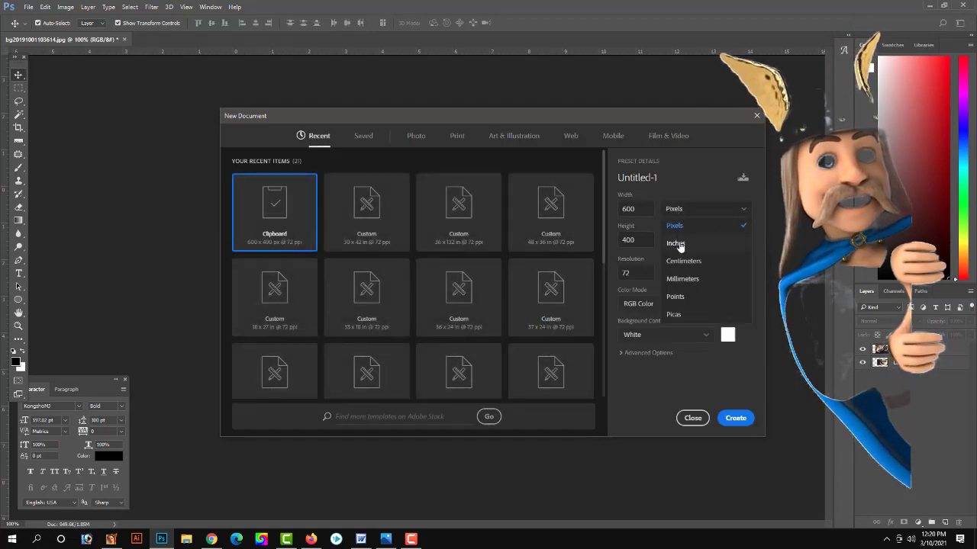
pyautogui.click(676, 244)
pyautogui.write('3')
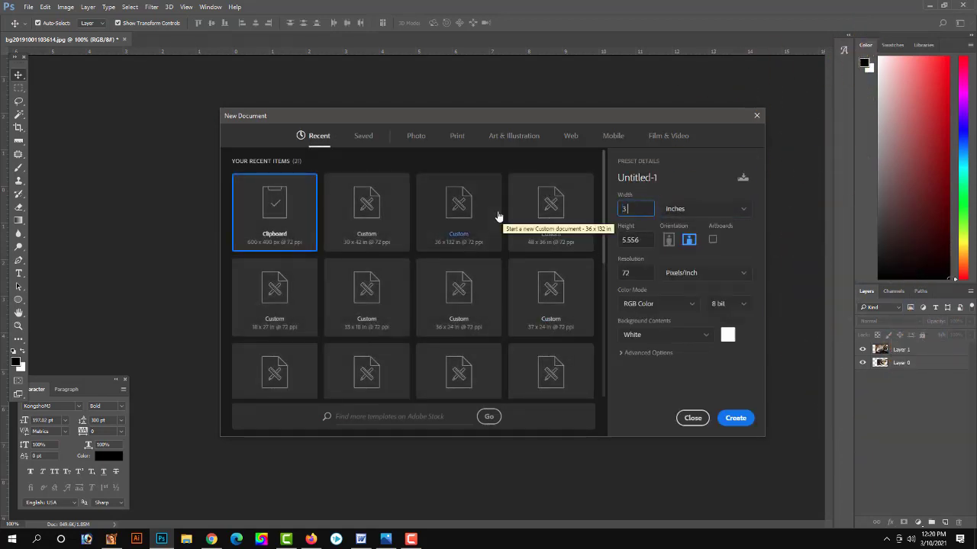
pyautogui.write('.2')
pyautogui.press('Tab')
pyautogui.write('2')
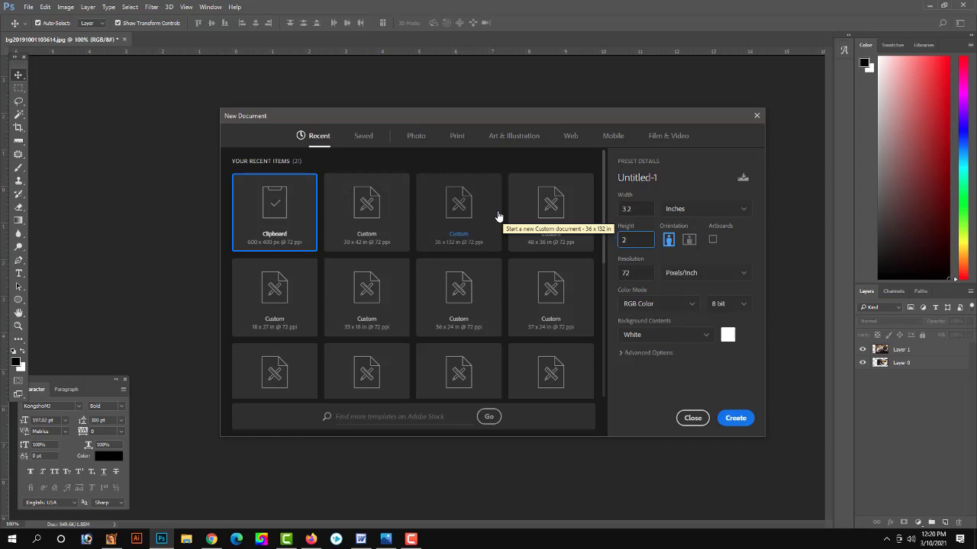
pyautogui.press('Tab')
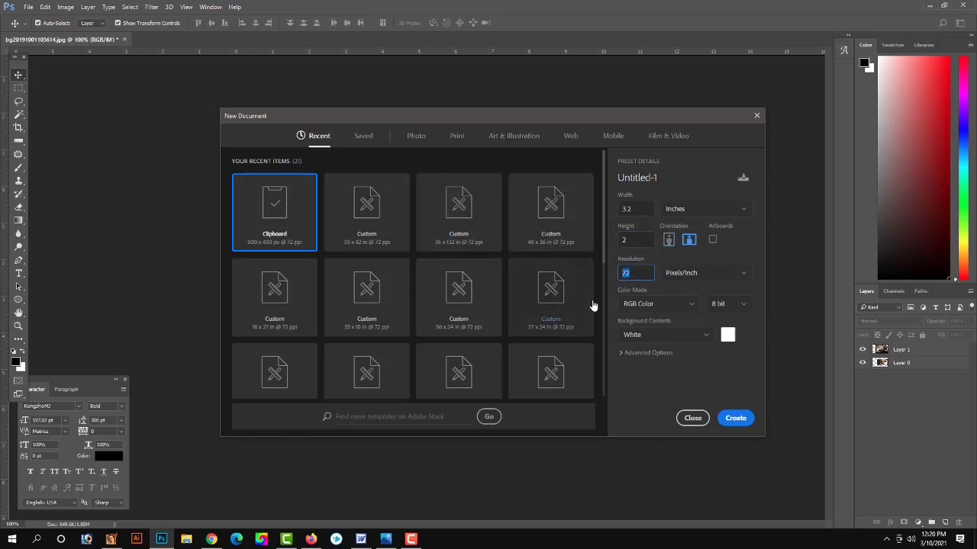
pyautogui.write('300')
pyautogui.click(671, 307)
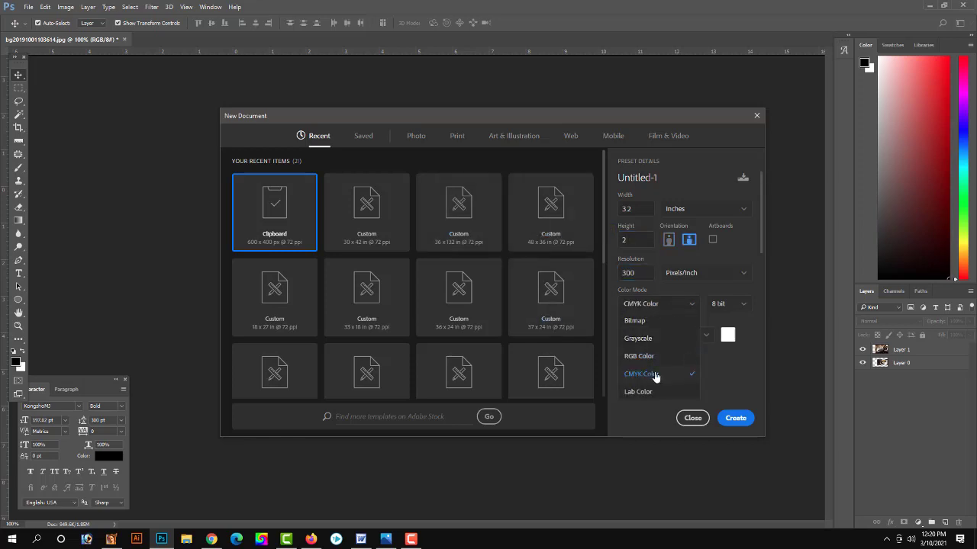
pyautogui.click(634, 374)
pyautogui.click(736, 418)
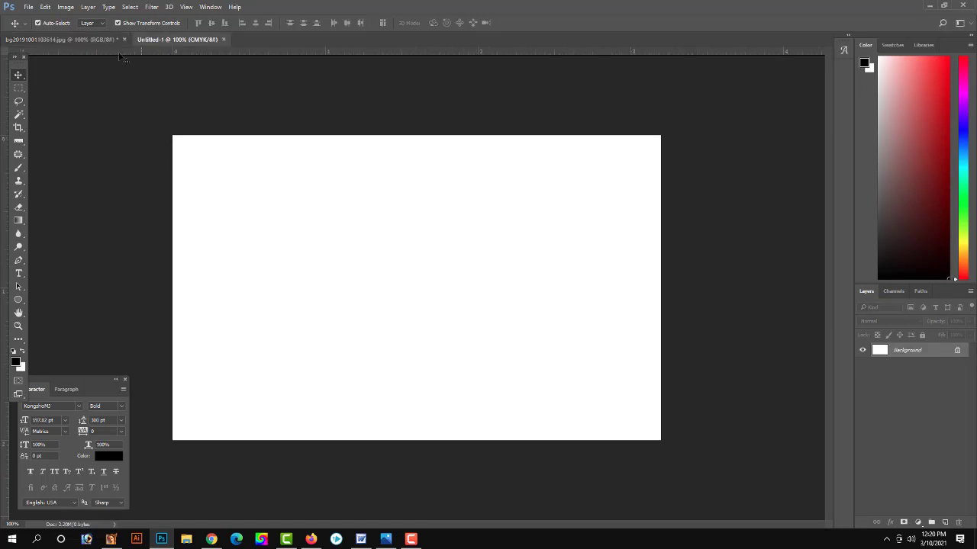
# Drag the coffee layer into Untitled-1 and resize it over the card's right side
pyautogui.click(103, 37)
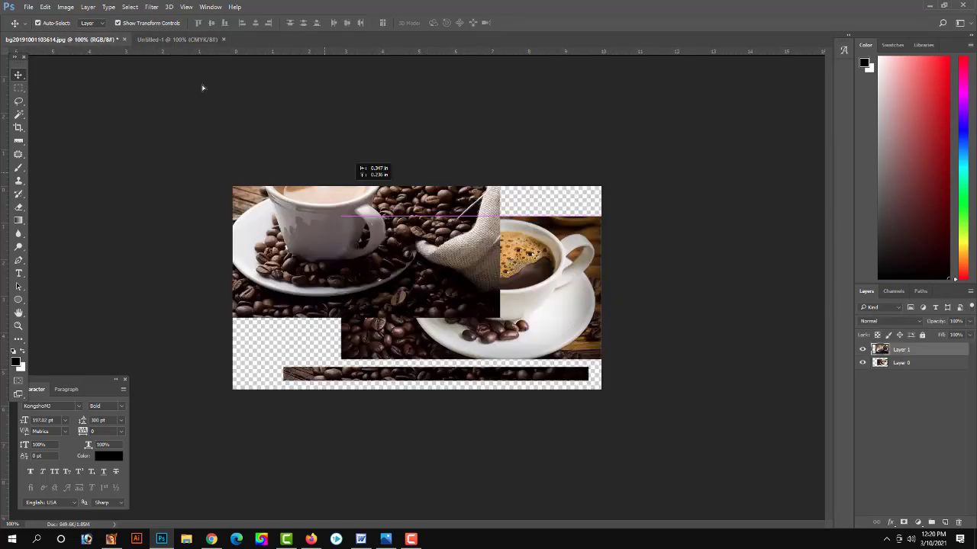
pyautogui.moveTo(203, 87)
pyautogui.mouseDown()
pyautogui.moveTo(175, 42)
pyautogui.moveTo(456, 264)
pyautogui.mouseUp()
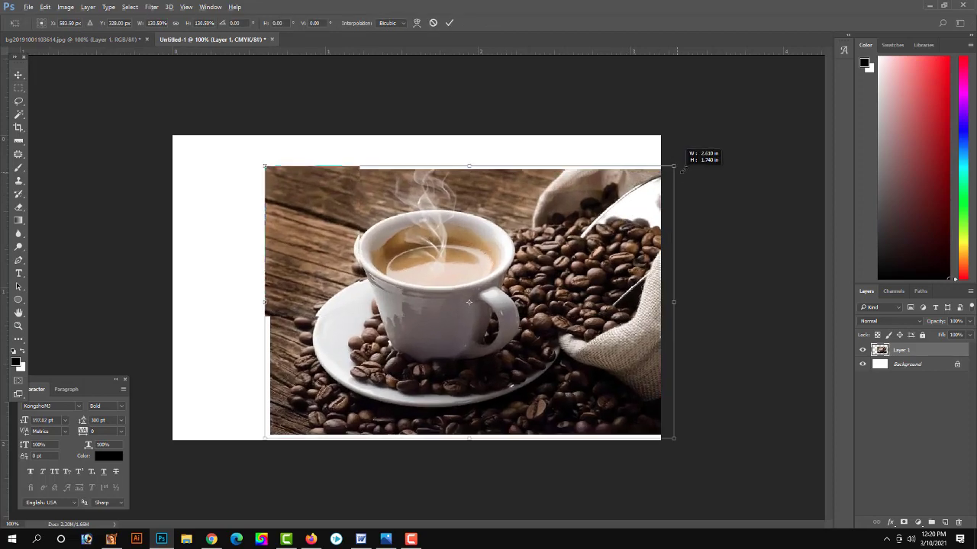
pyautogui.moveTo(626, 200); pyautogui.dragTo(705, 141)
pyautogui.moveTo(588, 240); pyautogui.dragTo(704, 223)
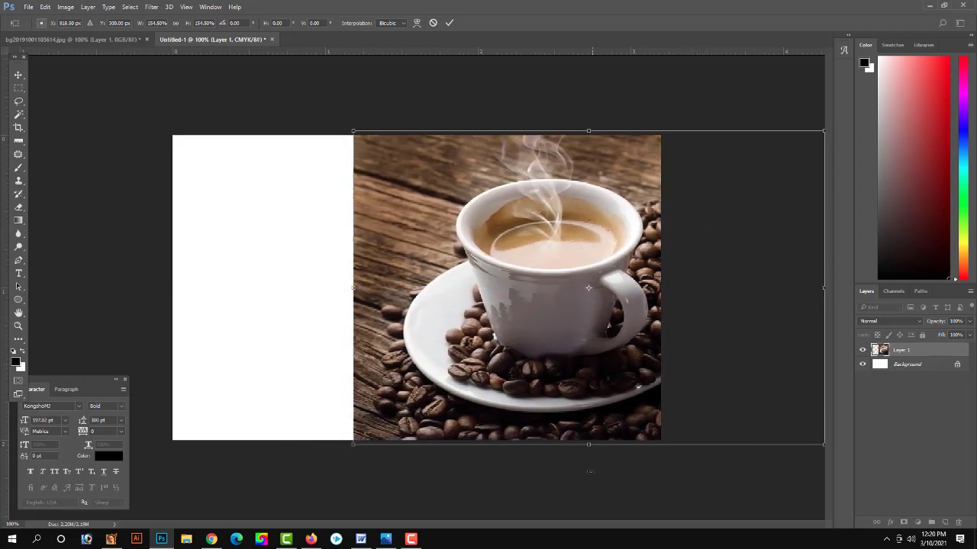
pyautogui.moveTo(589, 446); pyautogui.dragTo(589, 441)
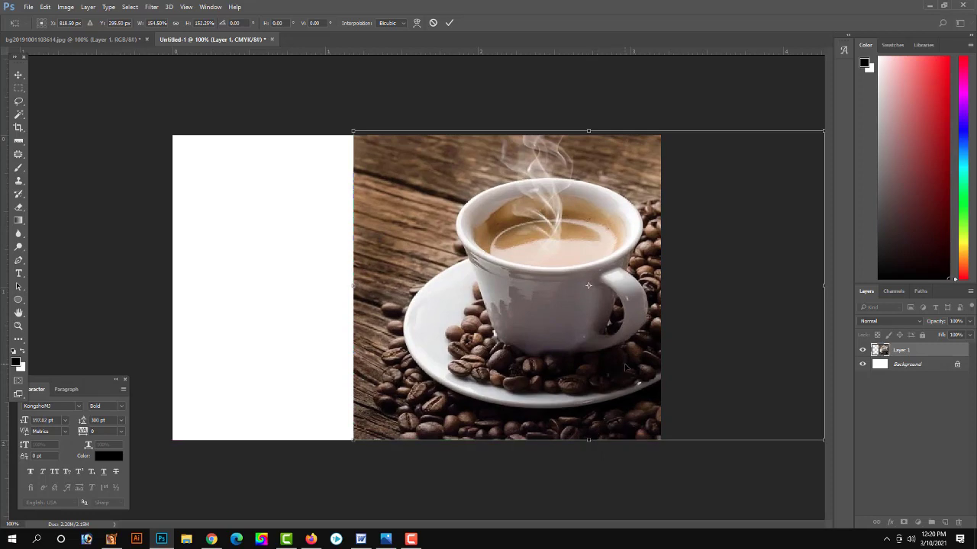
pyautogui.press('Return')
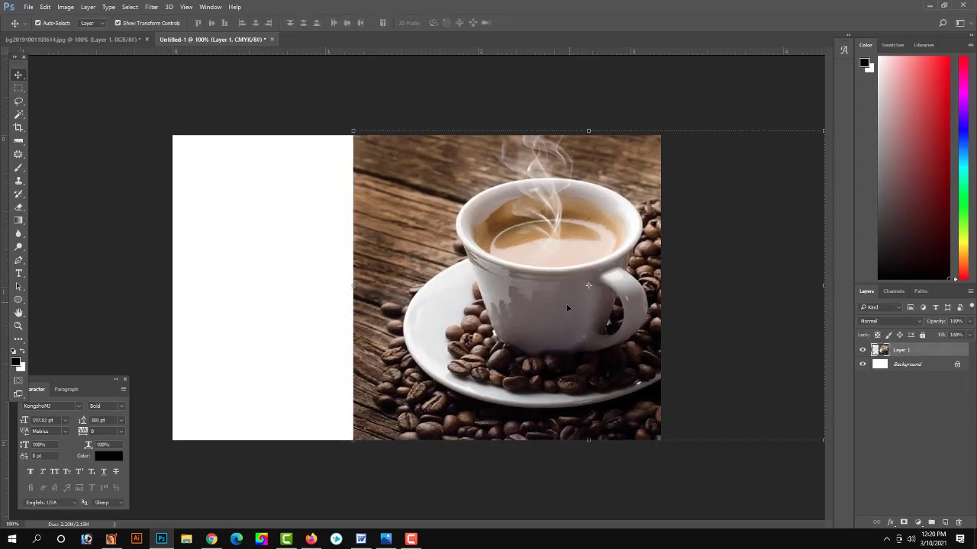
# Fine-tune the photo's position and merge it down into the Background layer
pyautogui.moveTo(595, 139); pyautogui.dragTo(596, 143)
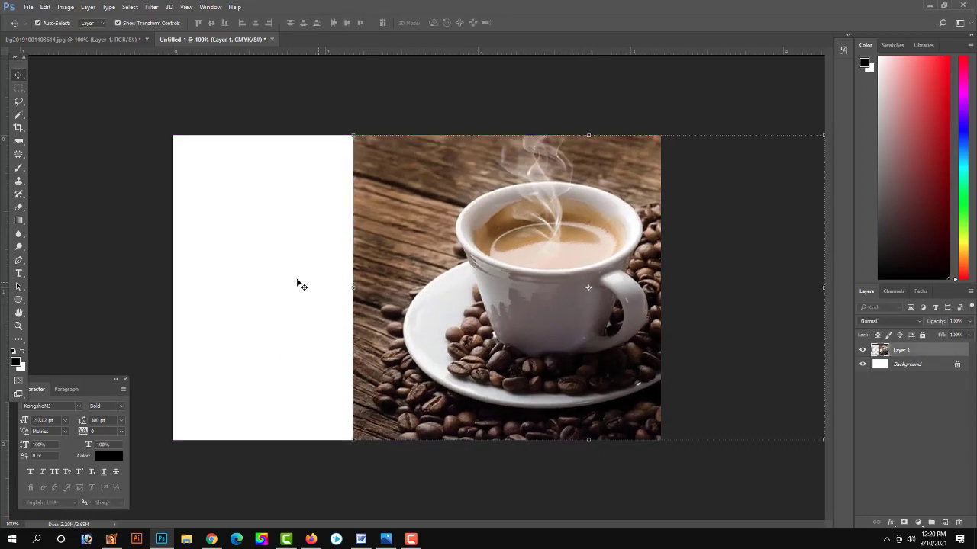
pyautogui.moveTo(592, 297); pyautogui.dragTo(593, 296)
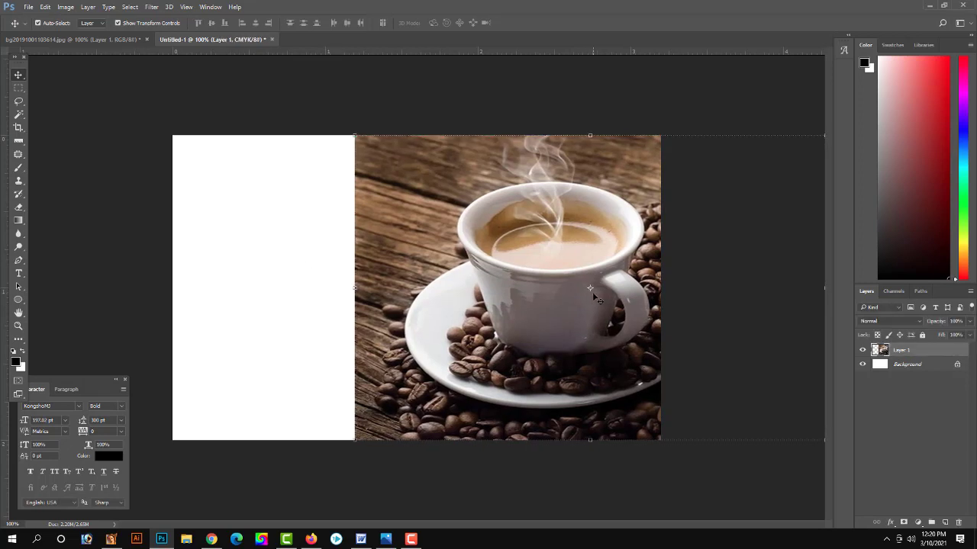
pyautogui.click(309, 298)
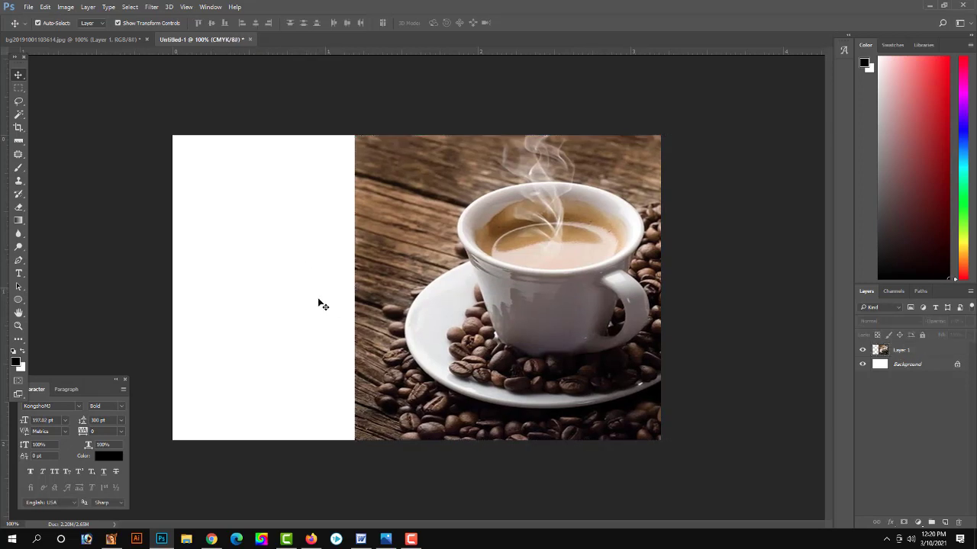
pyautogui.hotkey('ctrl', 'e')
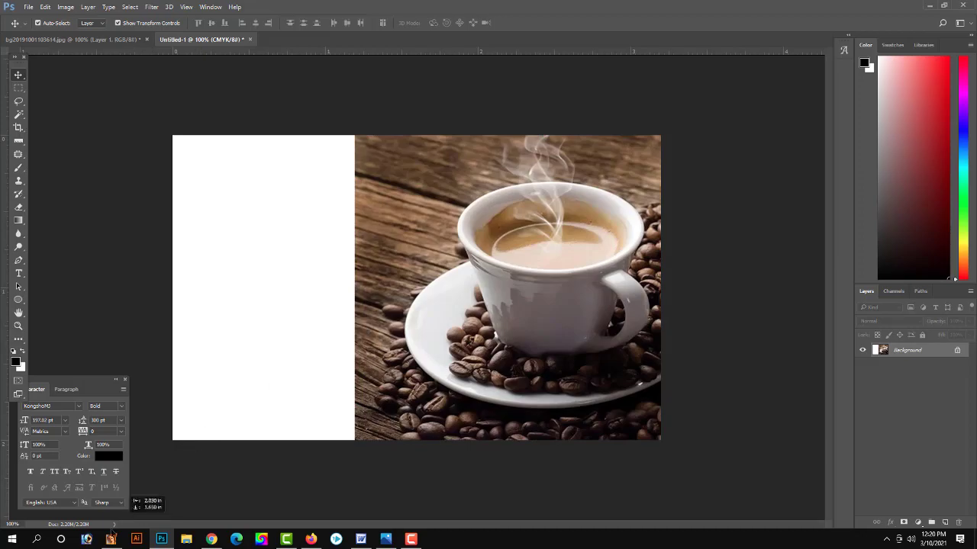
pyautogui.click(111, 537)
# Paste the coffee composite into Illustrator and send it behind the maroon artwork
pyautogui.hotkey('ctrl', 'v')
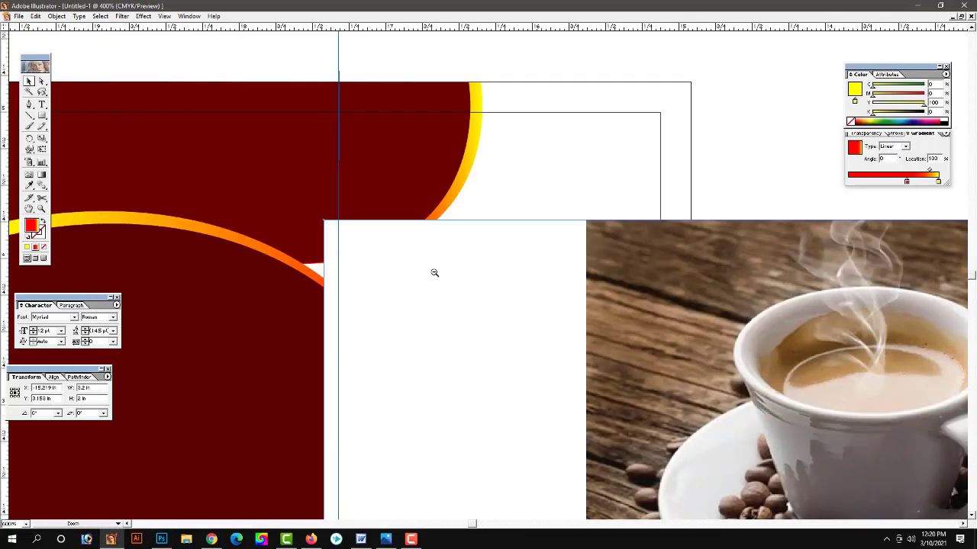
pyautogui.keyDown('alt'); pyautogui.click(434, 272); pyautogui.keyUp('alt')
pyautogui.scroll(-1, 501, 340)
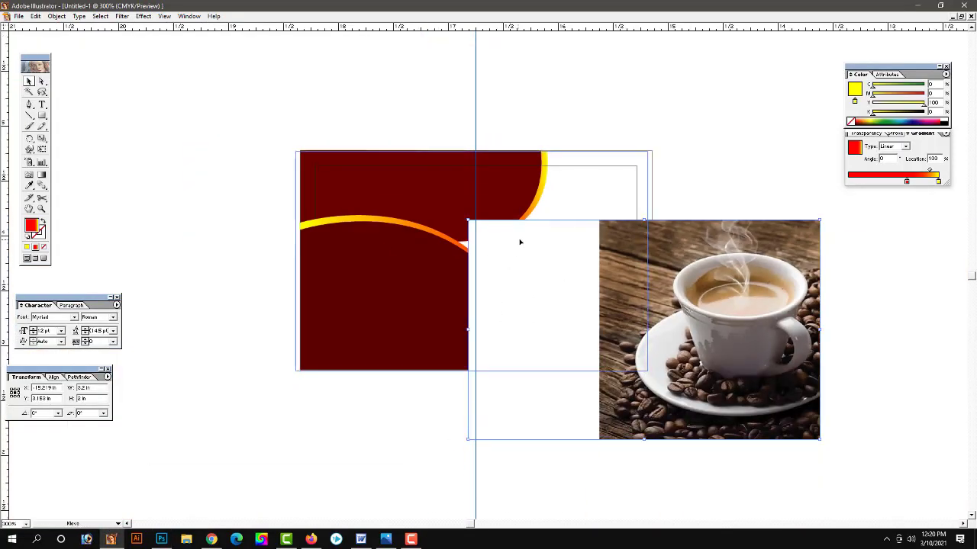
pyautogui.hotkey('ctrl', 'z')
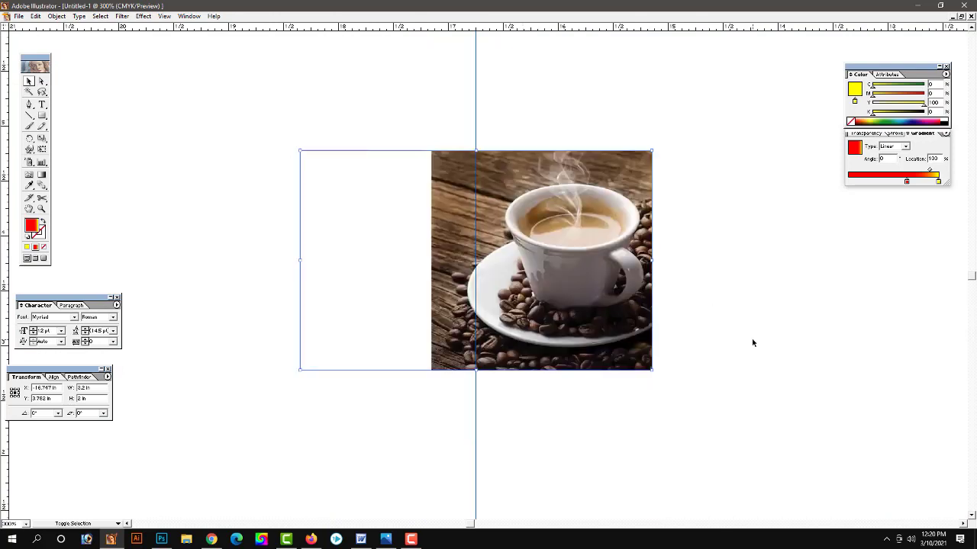
pyautogui.hotkey('ctrl', 'shift', '[')
pyautogui.hotkey('ctrl', 'shift', 'a')
# Zoom and pan to inspect the coffee cup on the card's right side
pyautogui.press('z')
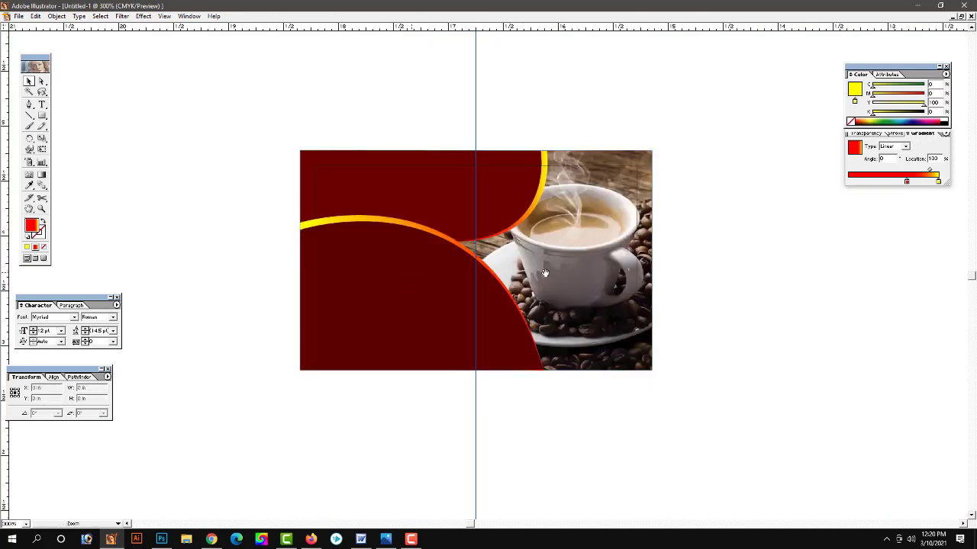
pyautogui.click(545, 273)
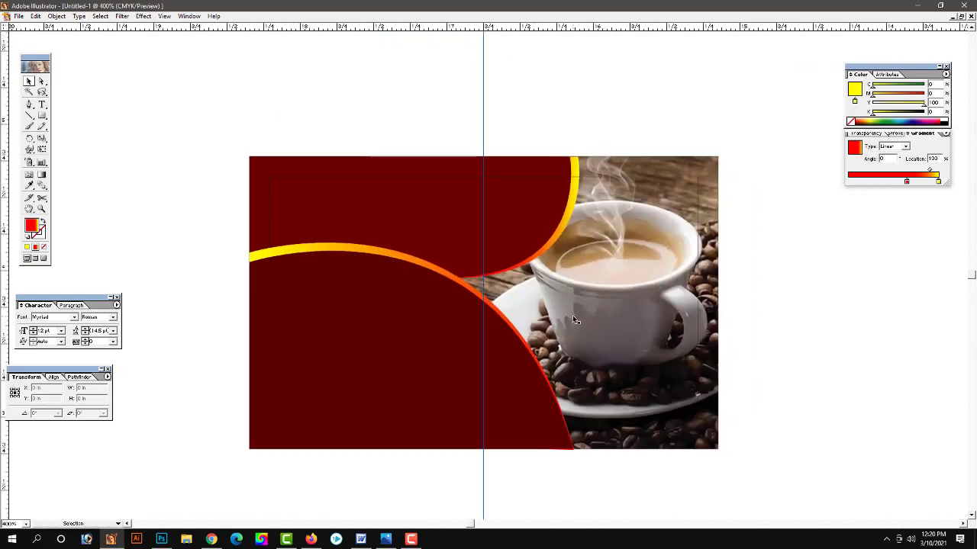
pyautogui.scroll(-1, 576, 321)
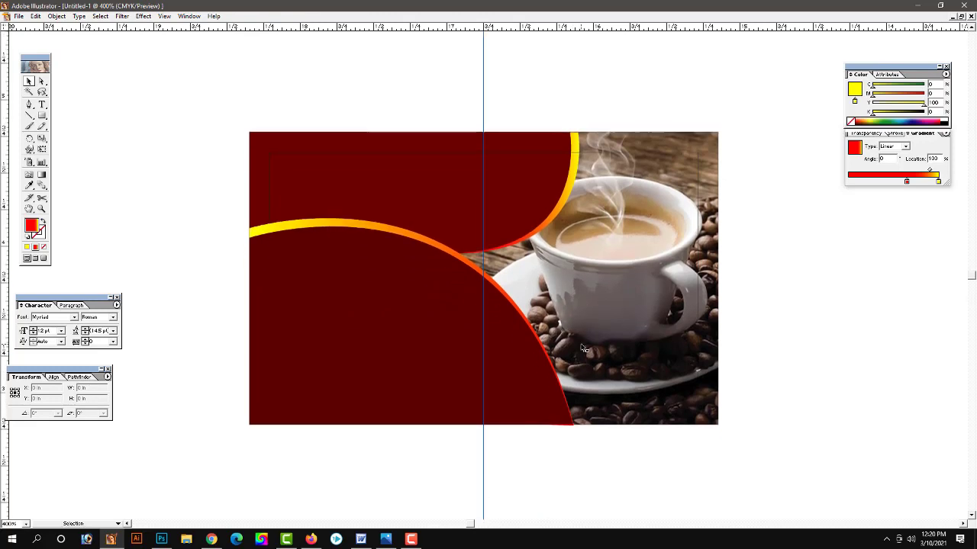
pyautogui.click(509, 297)
pyautogui.keyDown('alt'); pyautogui.click(542, 313); pyautogui.keyUp('alt')
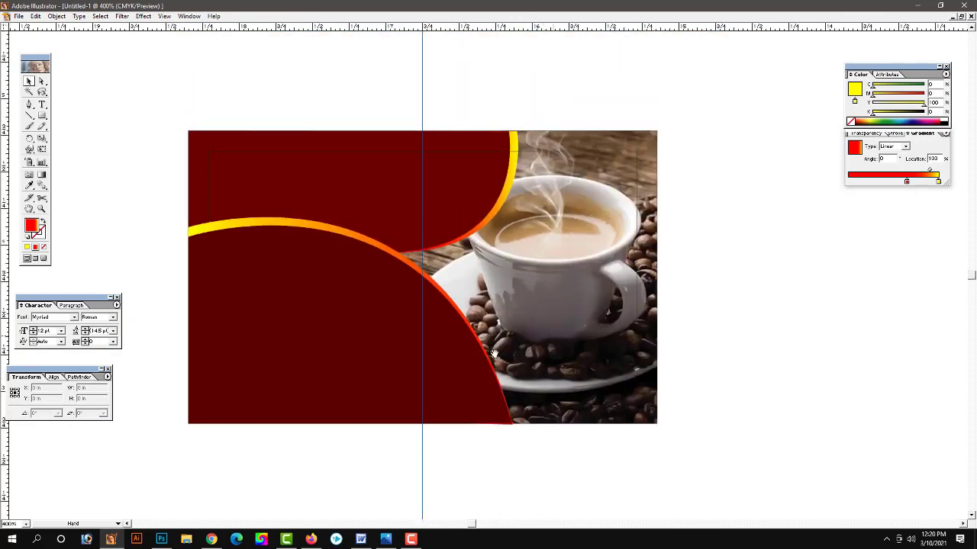
pyautogui.moveTo(469, 305); pyautogui.dragTo(504, 306)
pyautogui.moveTo(512, 348)
pyautogui.mouseDown()
pyautogui.moveTo(547, 348)
pyautogui.moveTo(547, 372)
pyautogui.moveTo(537, 360)
pyautogui.mouseUp()
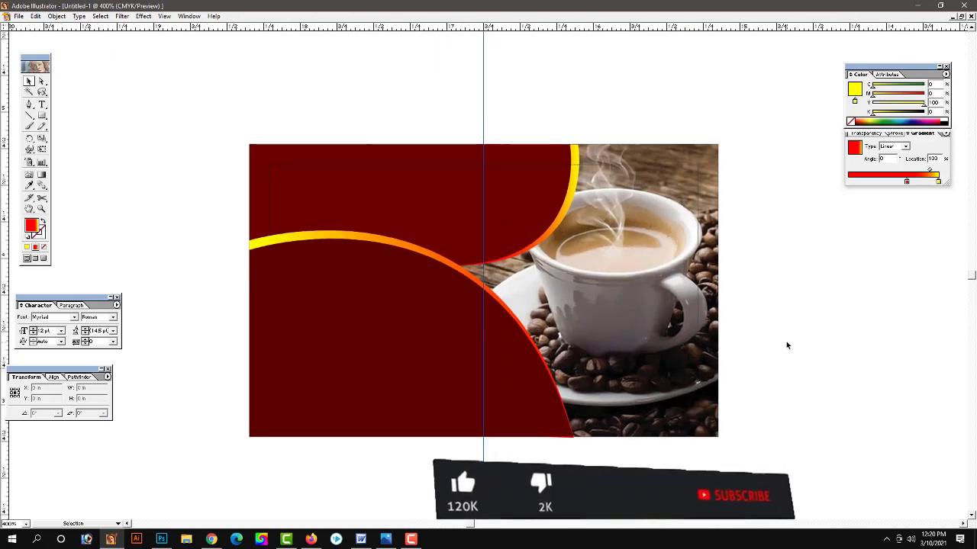
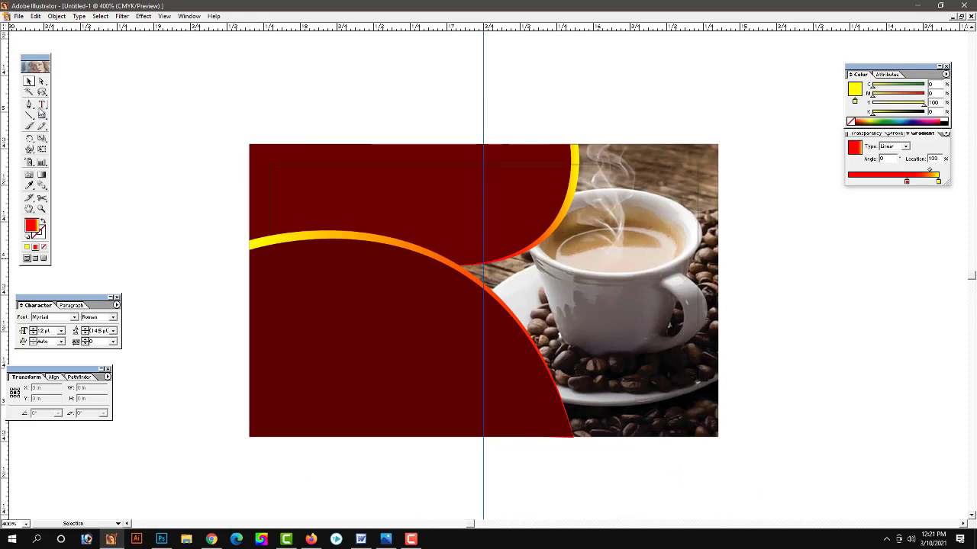
# Copy the Bengali title কফি আড্ডা from the Word document and return to the banner
pyautogui.click(41, 106)
pyautogui.click(363, 90)
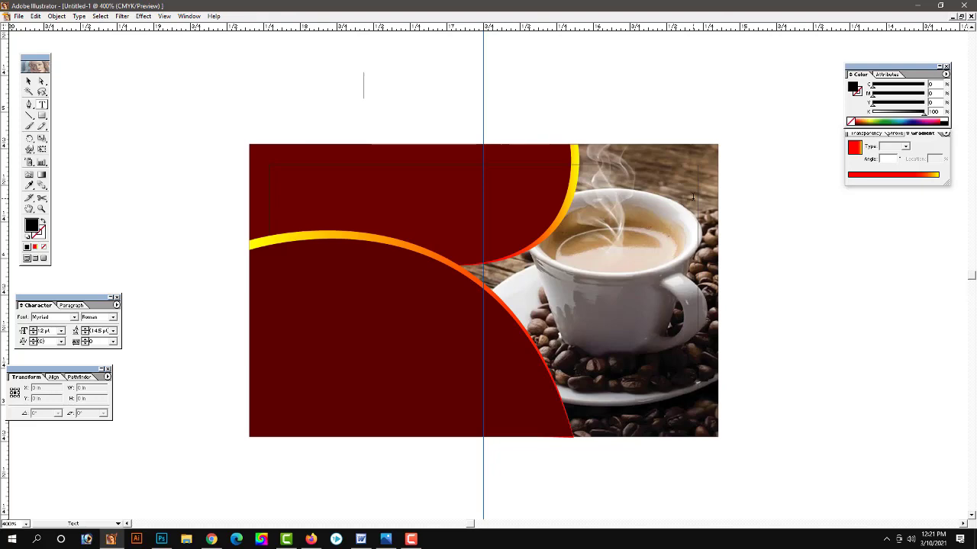
pyautogui.press('Escape')
pyautogui.click(361, 539)
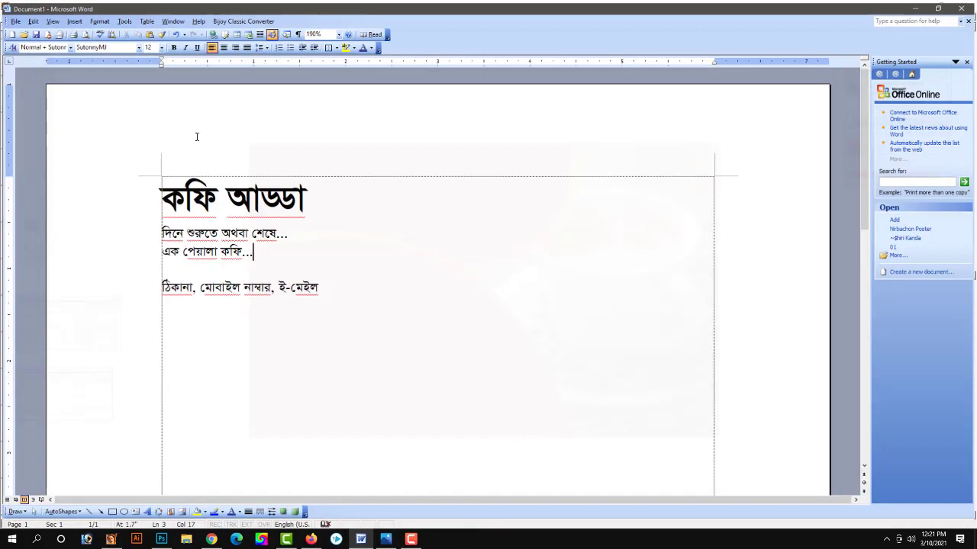
pyautogui.moveTo(330, 205); pyautogui.dragTo(100, 185)
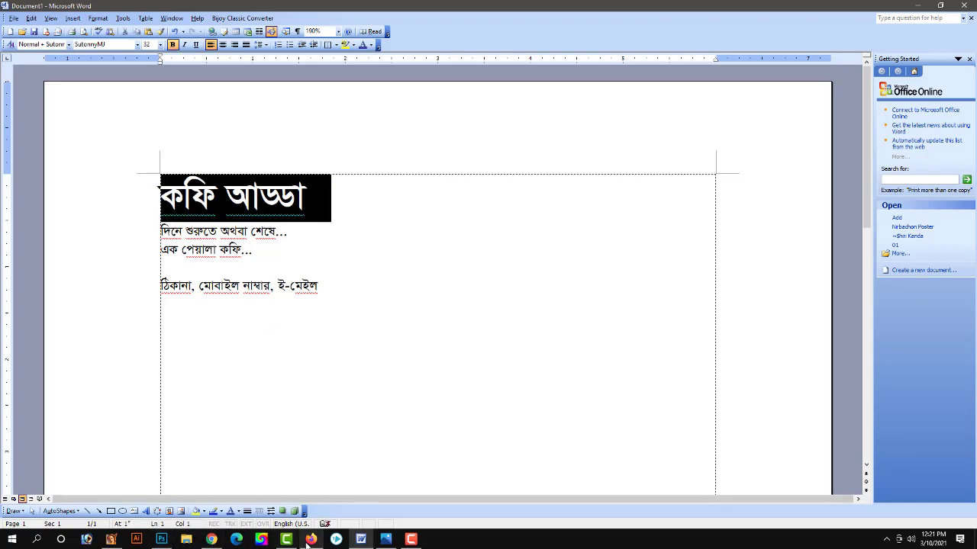
pyautogui.click(124, 540)
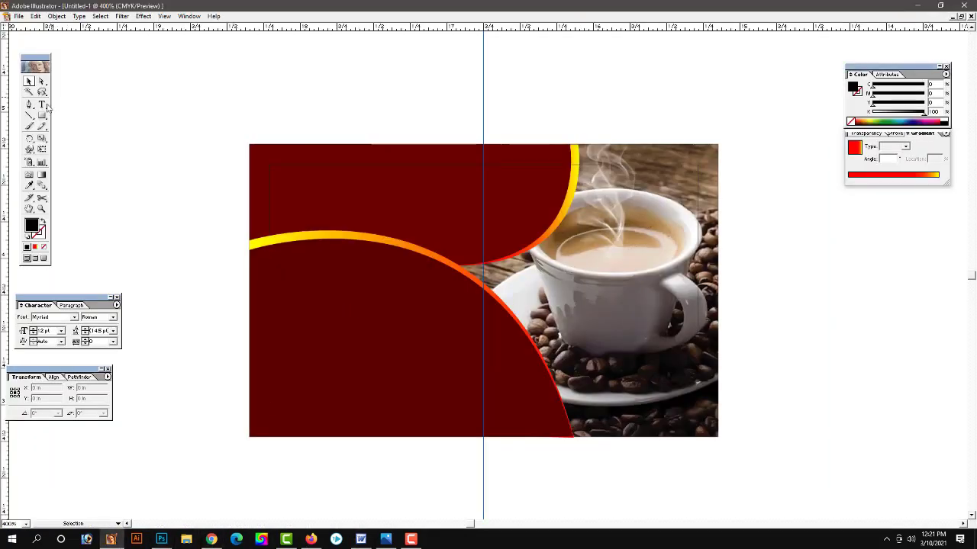
# Paste the title কফি আড্ডা onto the red panel and set its font to SutonnyMJ
pyautogui.press('t')
pyautogui.write('Kwd AvÇv')
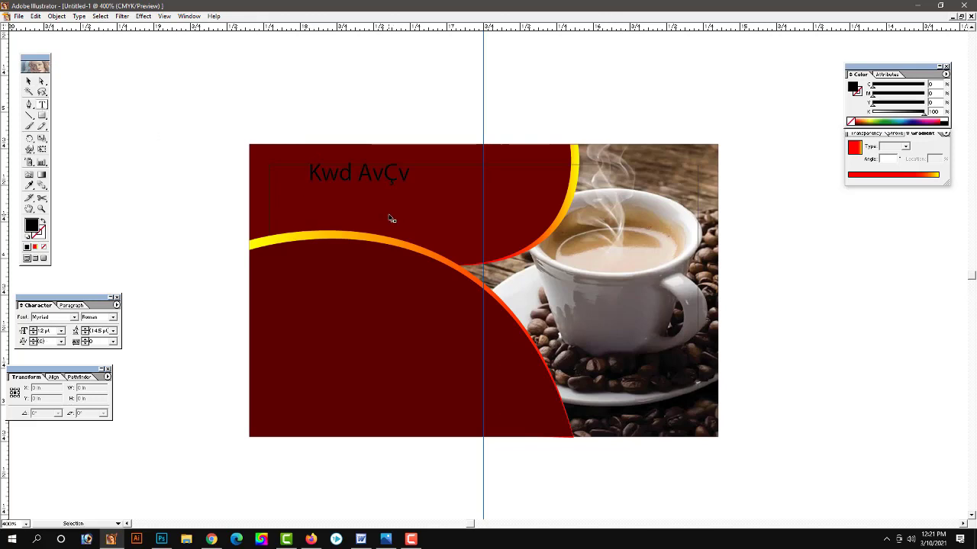
pyautogui.click(29, 81)
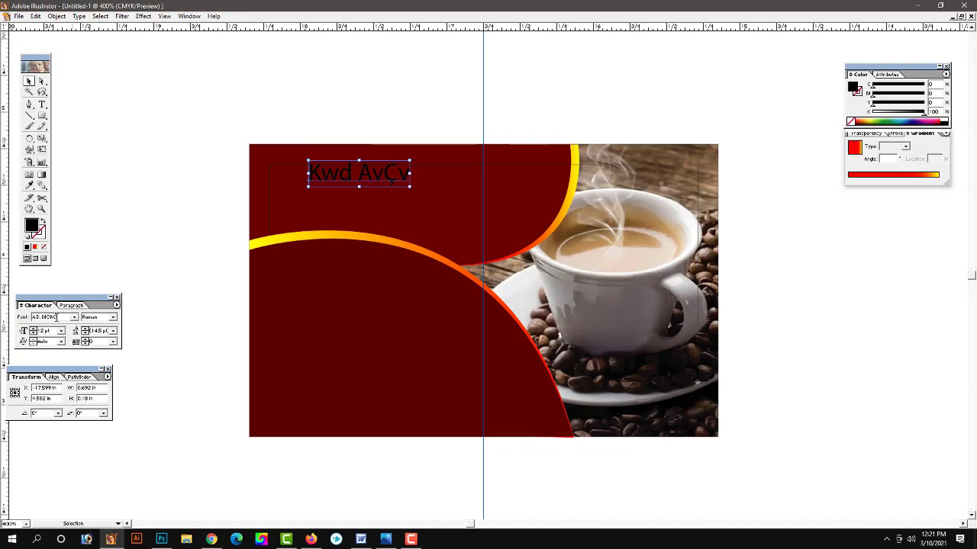
pyautogui.write('Cyrillic')
pyautogui.press('Return')
pyautogui.press('Return')
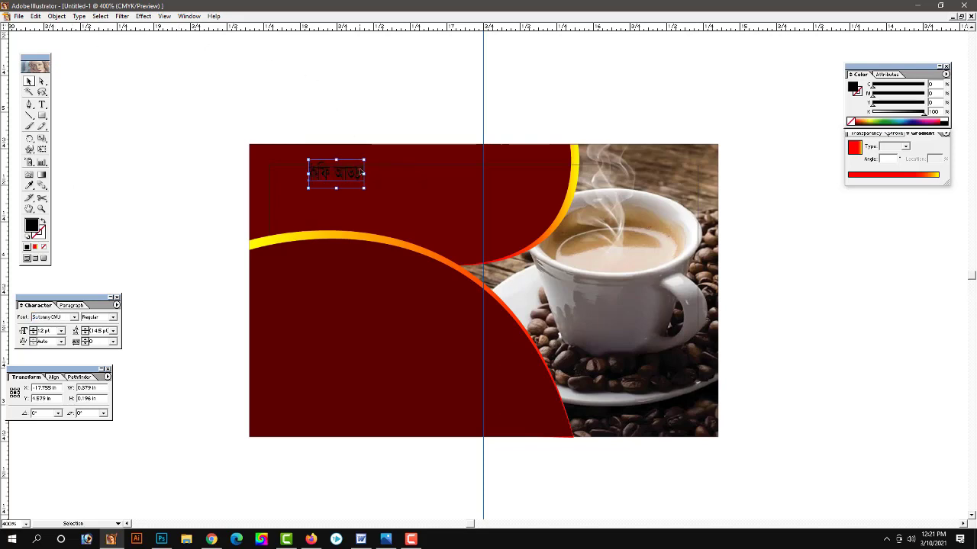
pyautogui.press('Down')
# Make the title Bold and move it into the upper left of the red panel
pyautogui.click(116, 317)
pyautogui.click(96, 328)
pyautogui.moveTo(360, 174)
pyautogui.mouseDown()
pyautogui.moveTo(403, 201)
pyautogui.moveTo(470, 170)
pyautogui.moveTo(426, 186)
pyautogui.mouseUp()
pyautogui.click(192, 201)
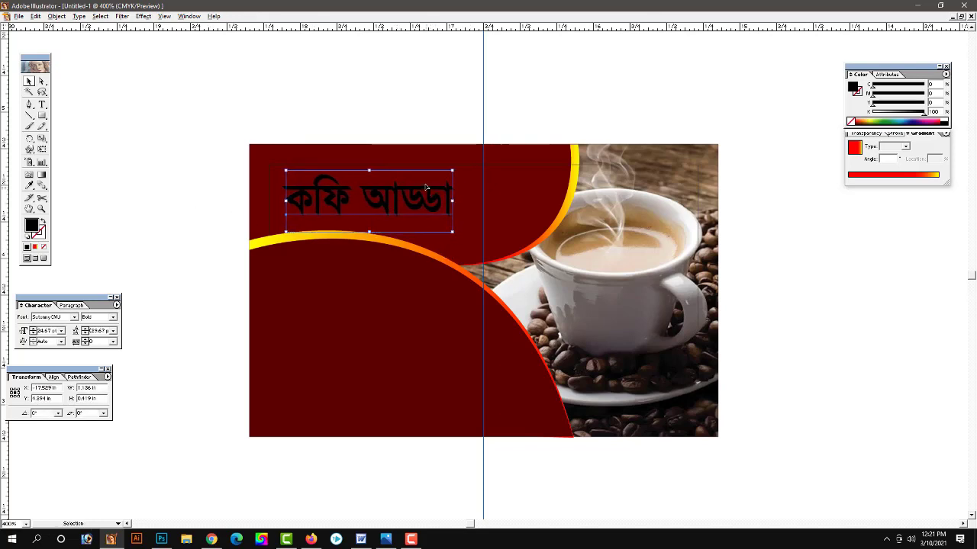
pyautogui.press('Left')
pyautogui.press('Up')
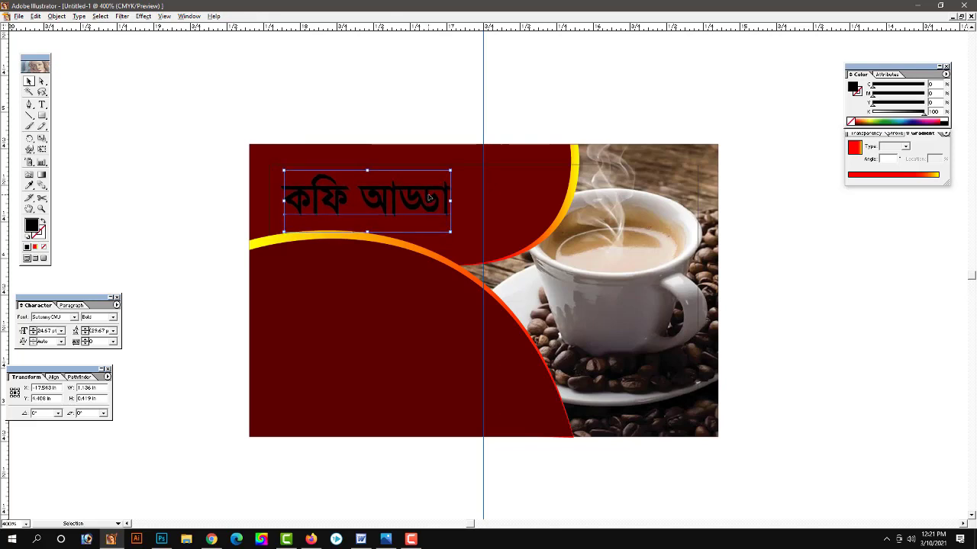
pyautogui.press('Up')
# Enlarge the title from its corner handle, then bring up the Open file window
pyautogui.click(393, 131)
pyautogui.click(446, 187)
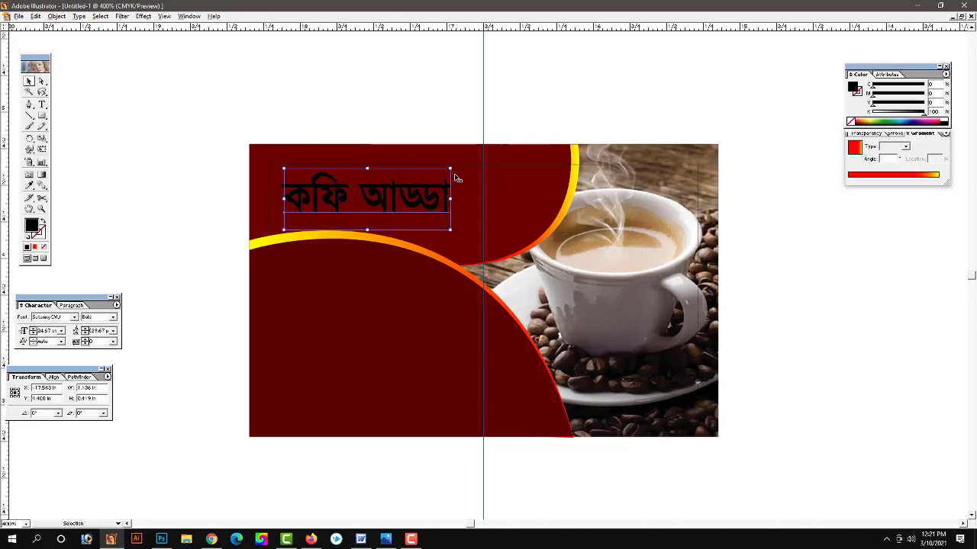
pyautogui.moveTo(450, 168); pyautogui.dragTo(456, 165)
pyautogui.click(380, 108)
pyautogui.moveTo(442, 232); pyautogui.dragTo(418, 231)
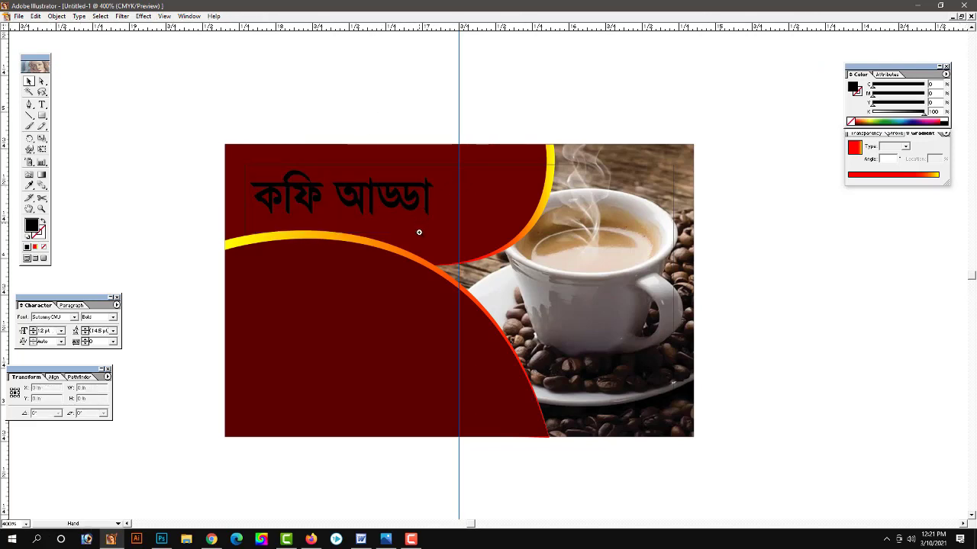
pyautogui.click(394, 208)
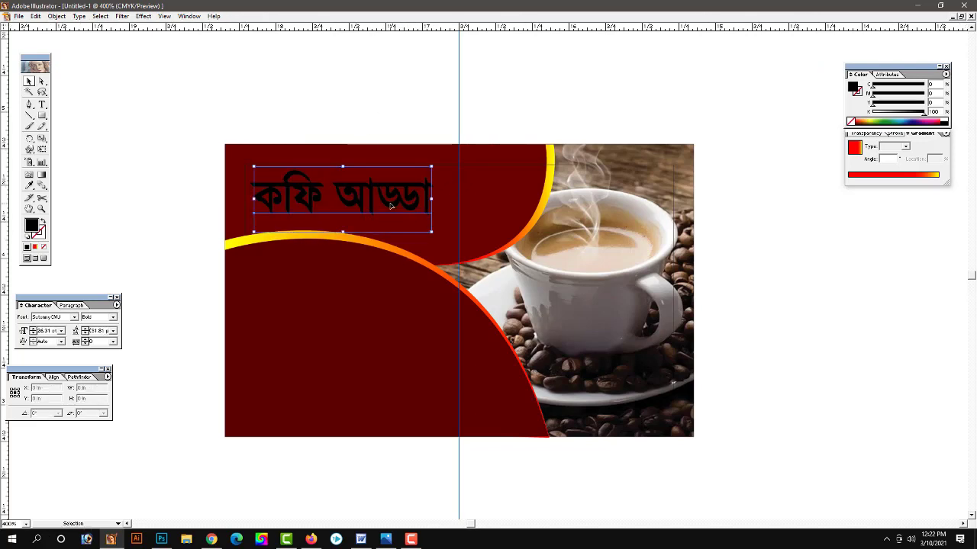
pyautogui.click(152, 212)
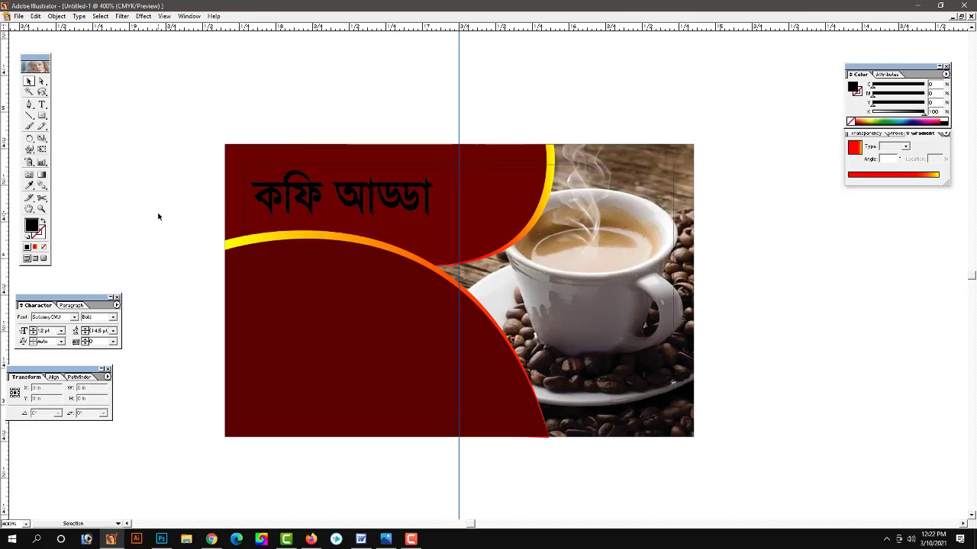
pyautogui.hotkey('ctrl', 'o')
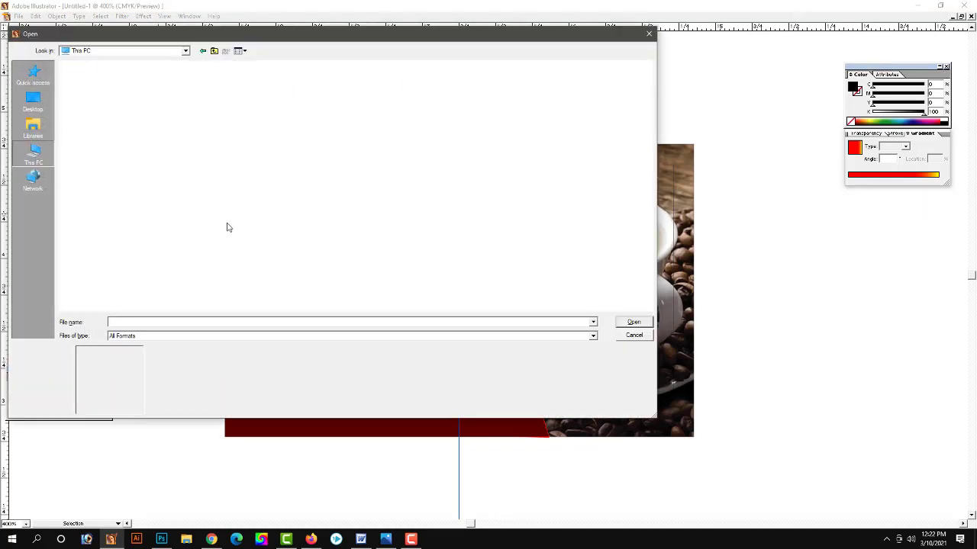
# Open Art Font 789.ai from the F:\Art Fonts folder
pyautogui.doubleClick(446, 167)
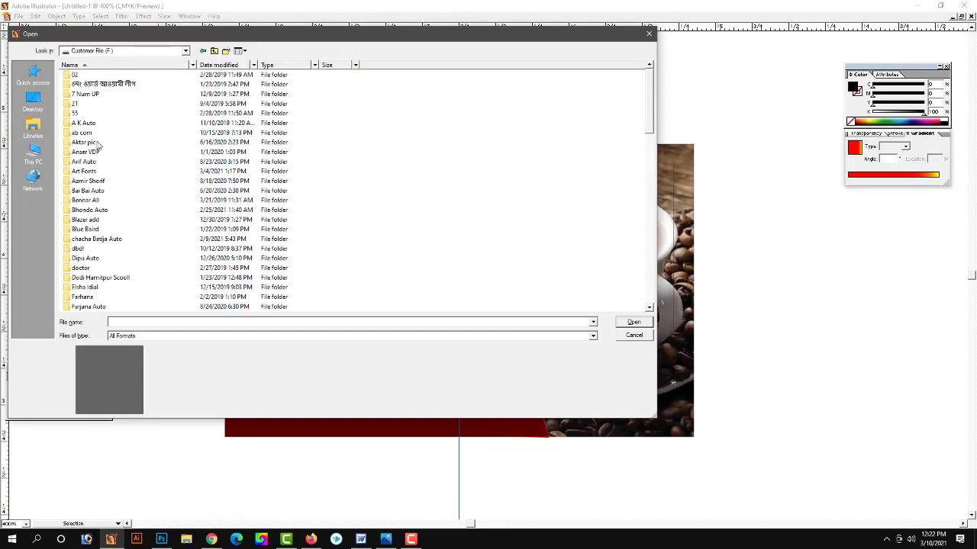
pyautogui.doubleClick(86, 171)
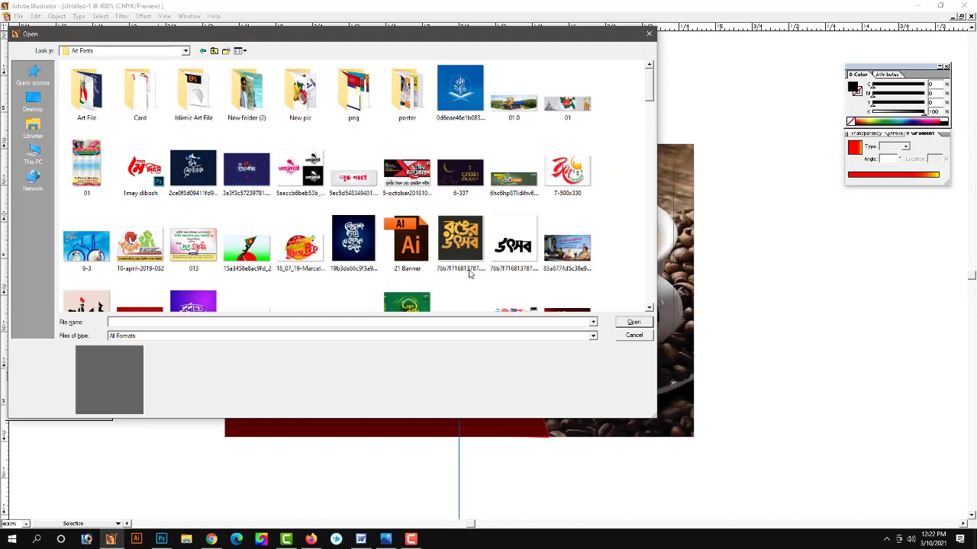
pyautogui.scroll(-5, 470, 275)
pyautogui.scroll(-5, 470, 275)
pyautogui.scroll(-5, 470, 275)
pyautogui.click(362, 176)
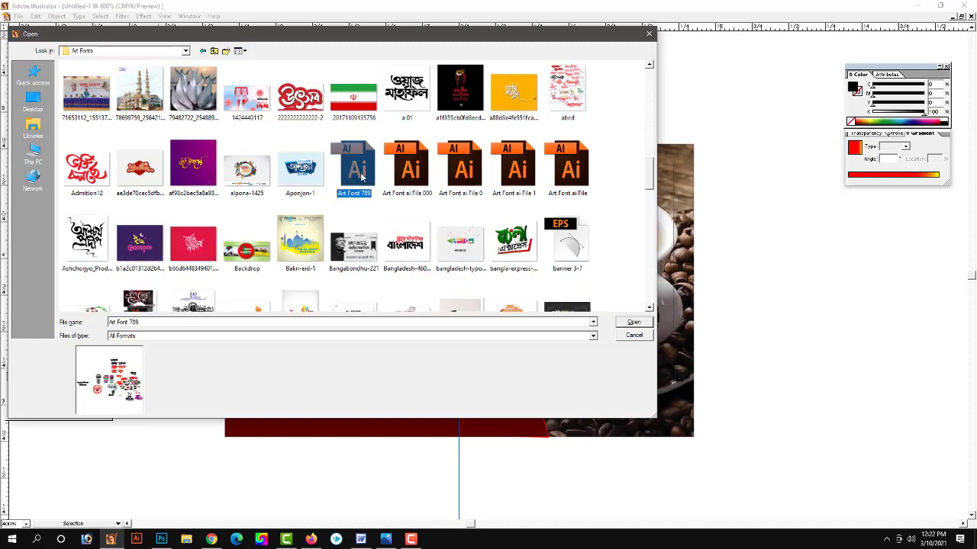
pyautogui.doubleClick(362, 176)
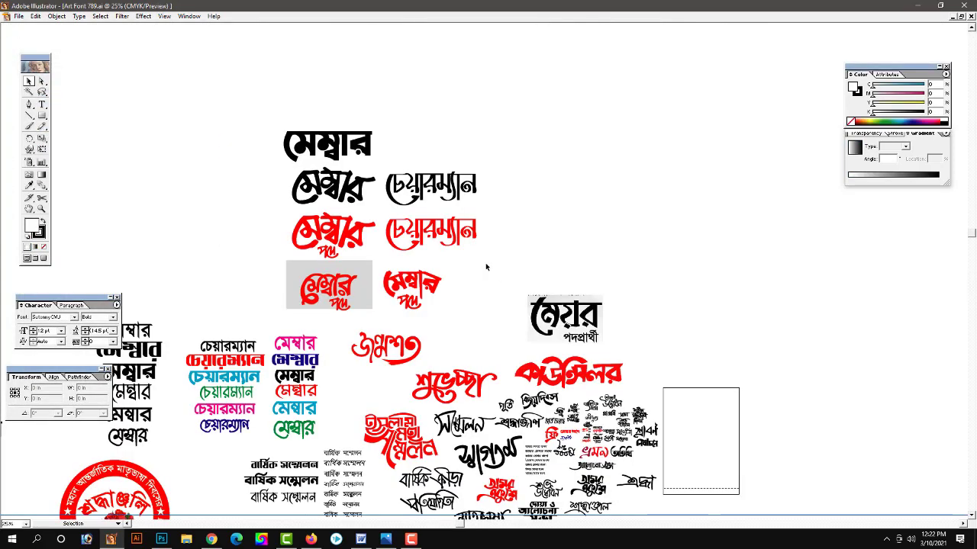
# Copy the মেম্বার lettering and close Art Font 789 without saving
pyautogui.moveTo(369, 311); pyautogui.dragTo(636, 215)
pyautogui.click(406, 282)
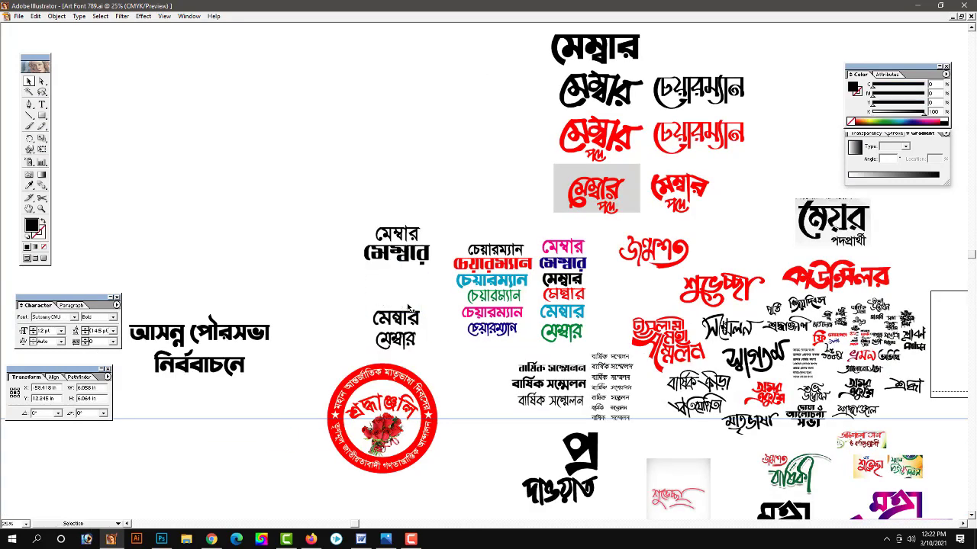
pyautogui.hotkey('ctrl', 'w')
pyautogui.click(499, 292)
# Paste the মেম্বার lettering, shrink it, and park it right of the banner
pyautogui.hotkey('ctrl', 'v')
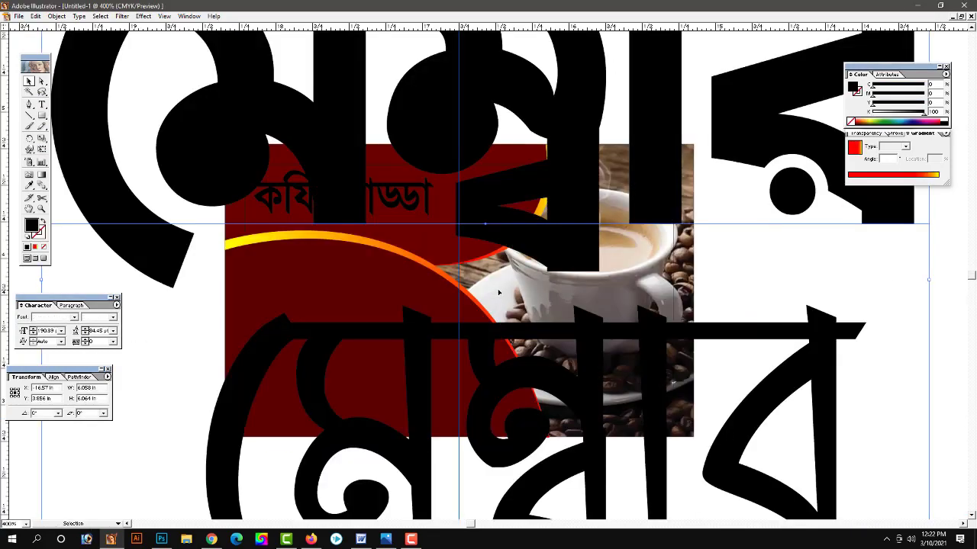
pyautogui.hotkey('ctrl', '-')
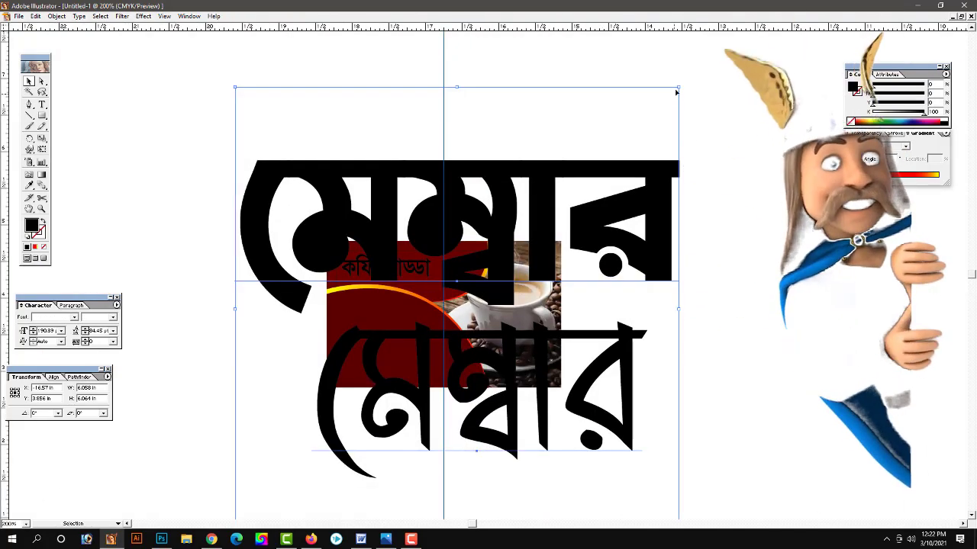
pyautogui.moveTo(653, 120); pyautogui.dragTo(502, 266)
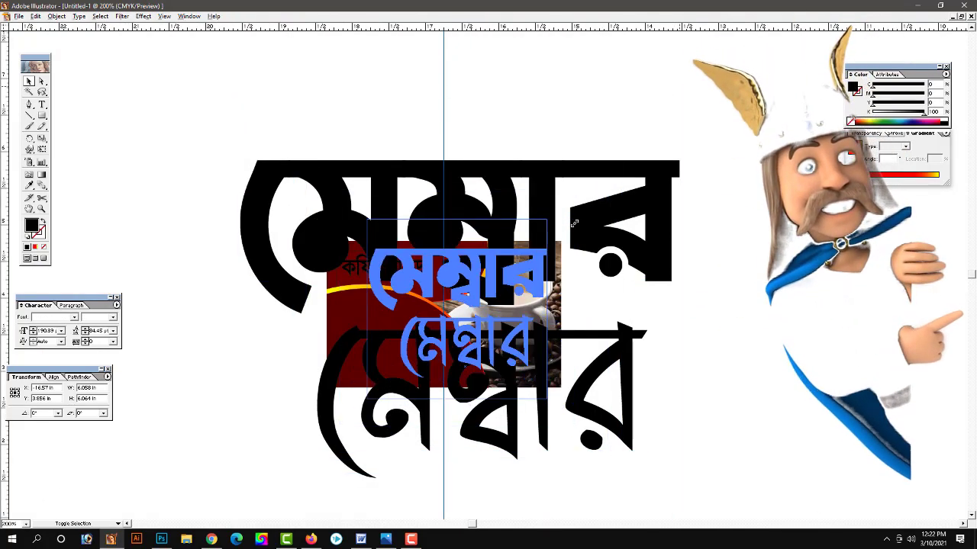
pyautogui.moveTo(640, 296); pyautogui.dragTo(637, 296)
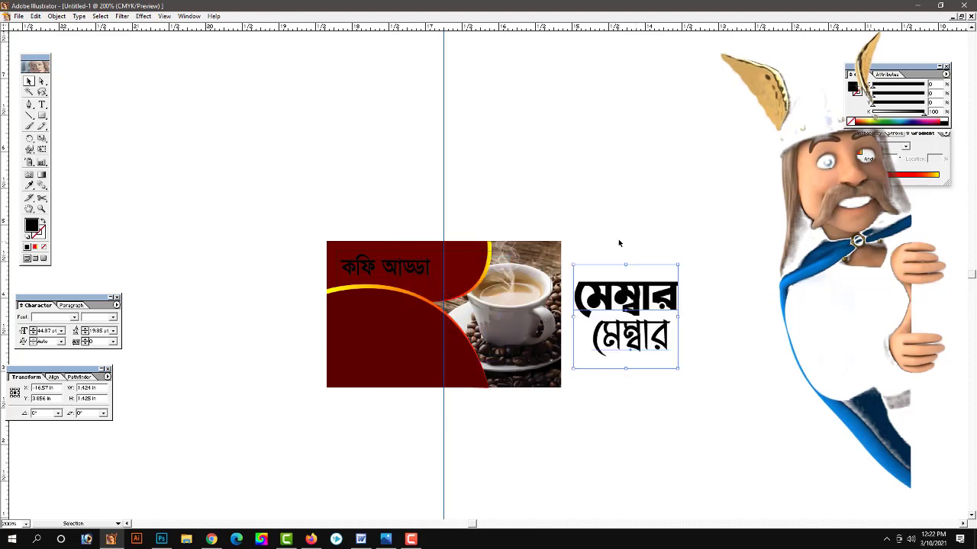
pyautogui.hotkey('ctrl', '=')
# Apply the মেম্বার lettering's font to the কফি আড্ডা title
pyautogui.click(728, 302)
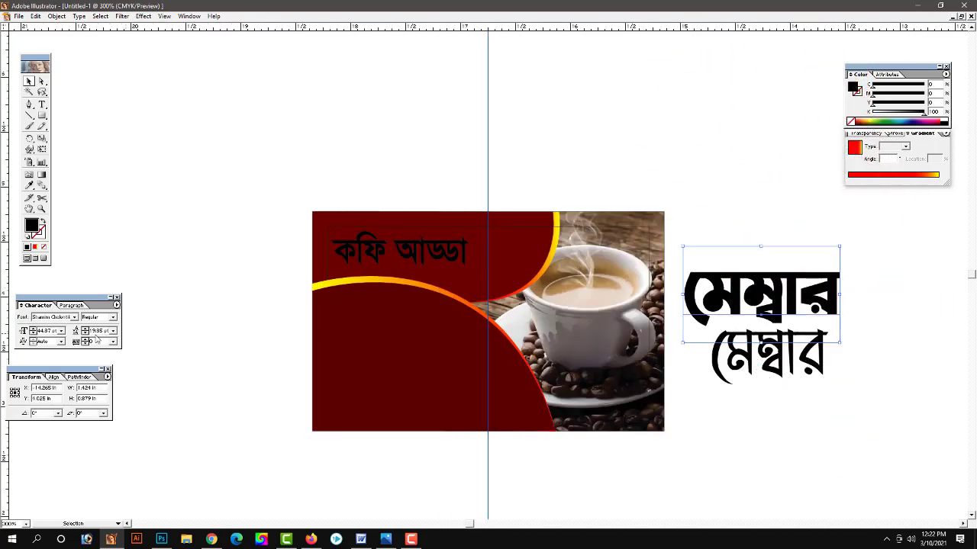
pyautogui.click(67, 317)
pyautogui.write('Su')
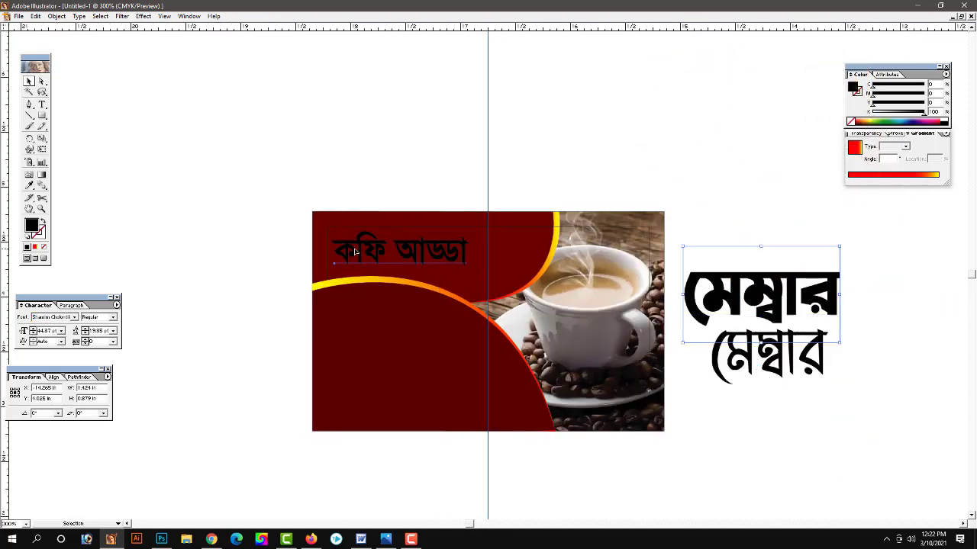
pyautogui.click(357, 254)
pyautogui.click(58, 319)
pyautogui.write('Shonar ANSI V1')
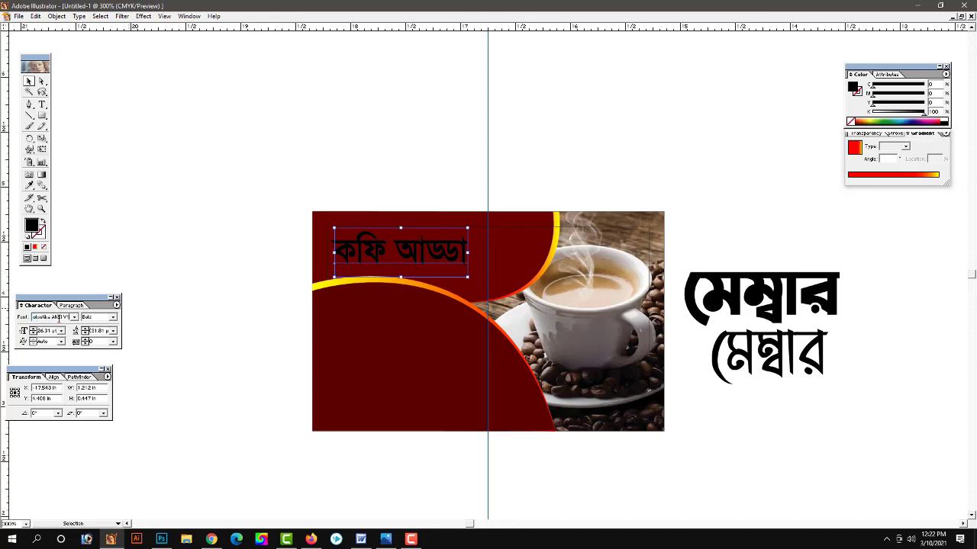
pyautogui.press('Return')
# Fill the কফি আড্ডা title white (CMYK all 0)
pyautogui.hotkey('ctrl', 't')
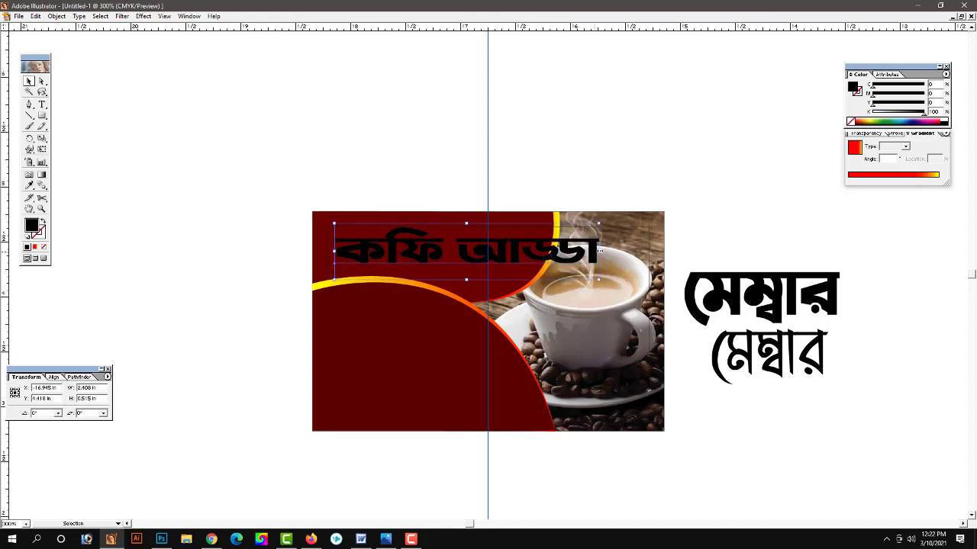
pyautogui.hotkey('ctrl', 't')
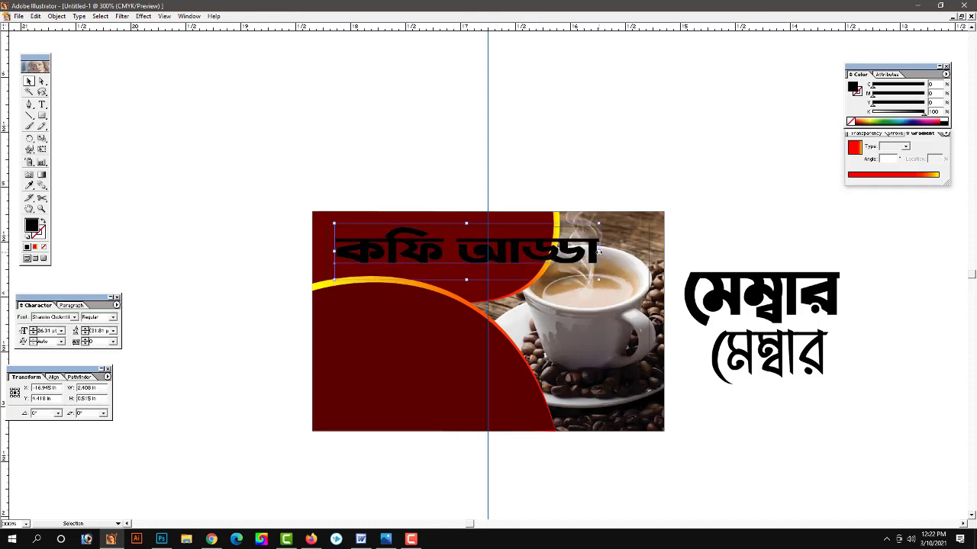
pyautogui.tripleClick(599, 252)
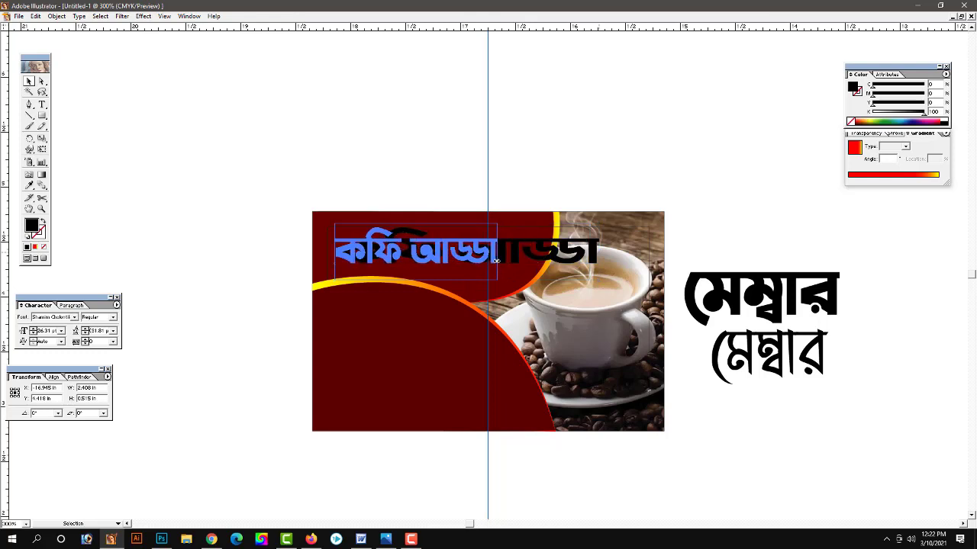
pyautogui.click(458, 248)
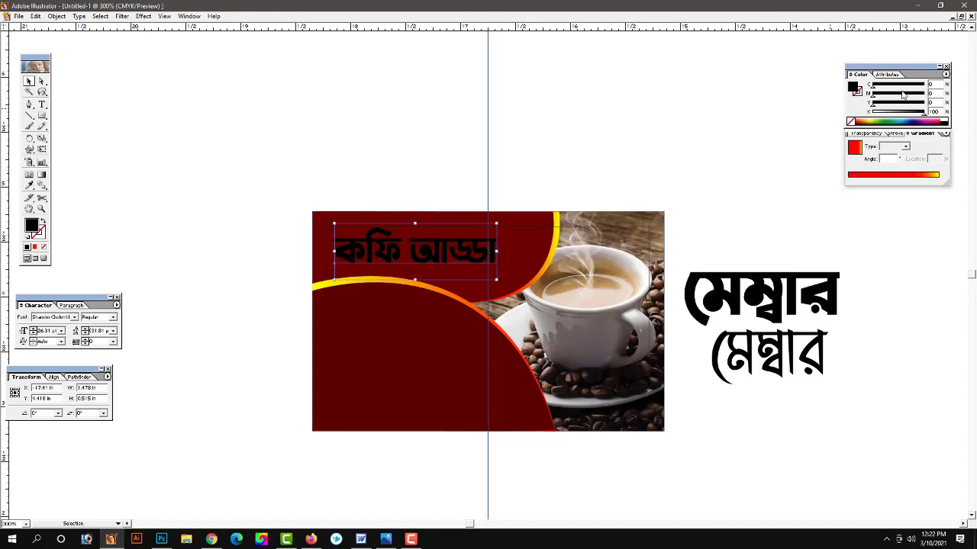
pyautogui.click(883, 118)
pyautogui.click(625, 134)
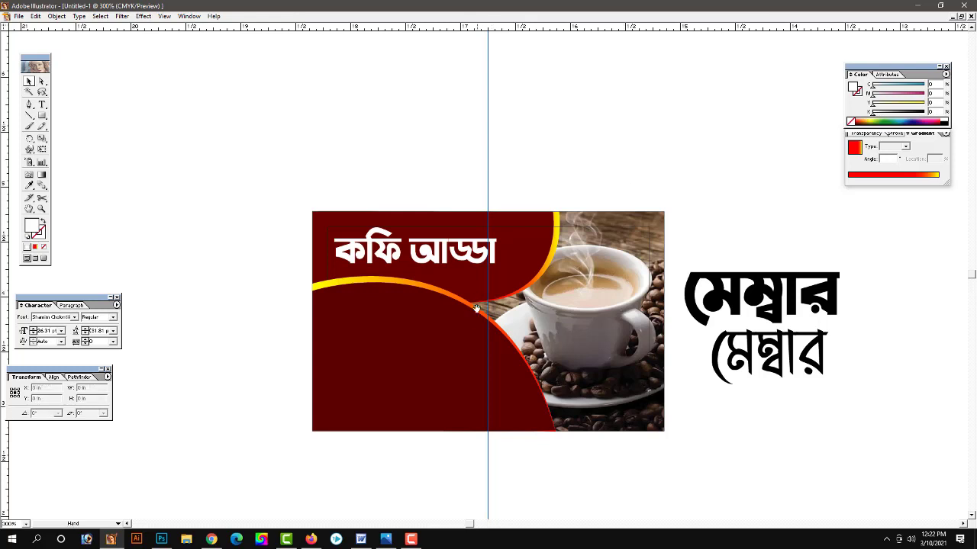
# Edit the title so it is slightly narrower
pyautogui.moveTo(476, 308); pyautogui.dragTo(476, 283)
pyautogui.click(455, 249)
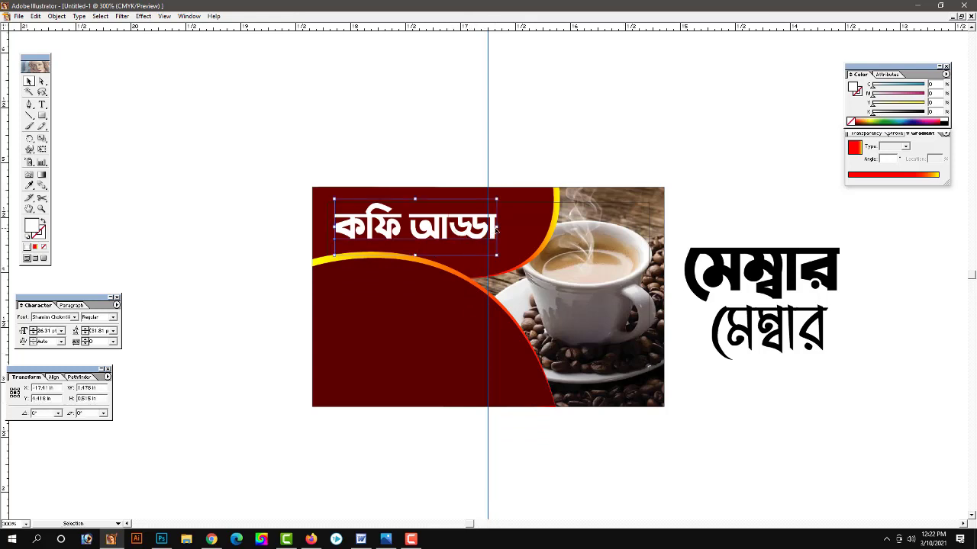
pyautogui.doubleClick(458, 227)
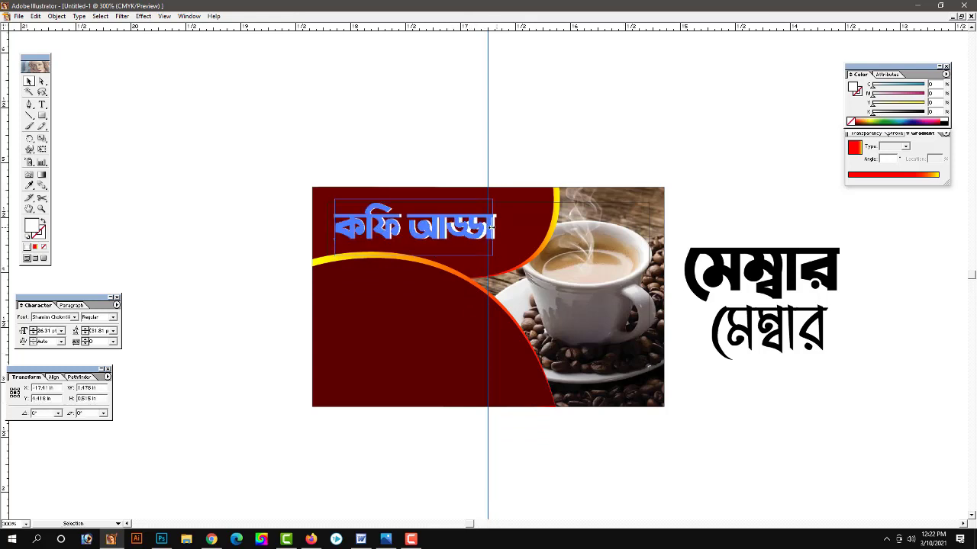
pyautogui.click(391, 158)
pyautogui.moveTo(437, 292); pyautogui.dragTo(425, 255)
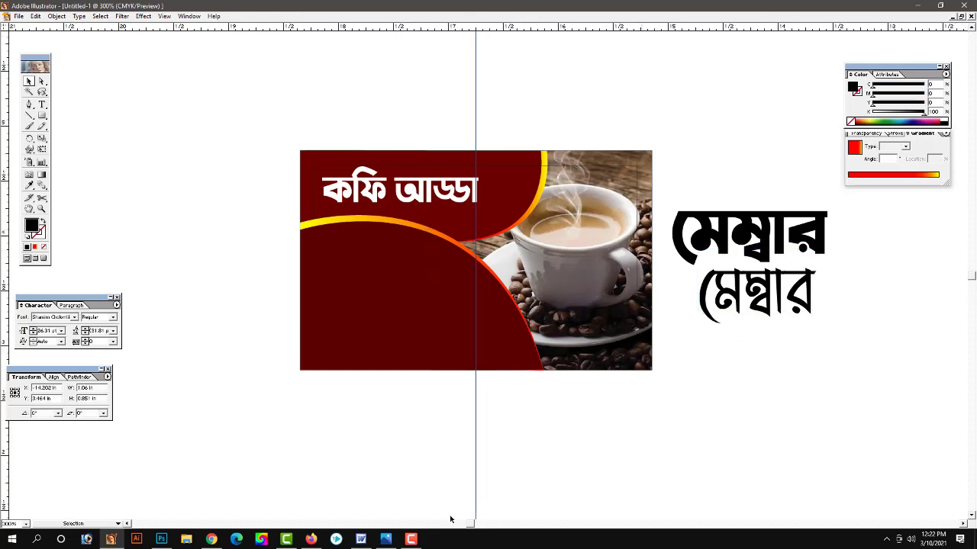
# Copy the two tagline lines from the Word document into Illustrator's clipboard
pyautogui.click(361, 538)
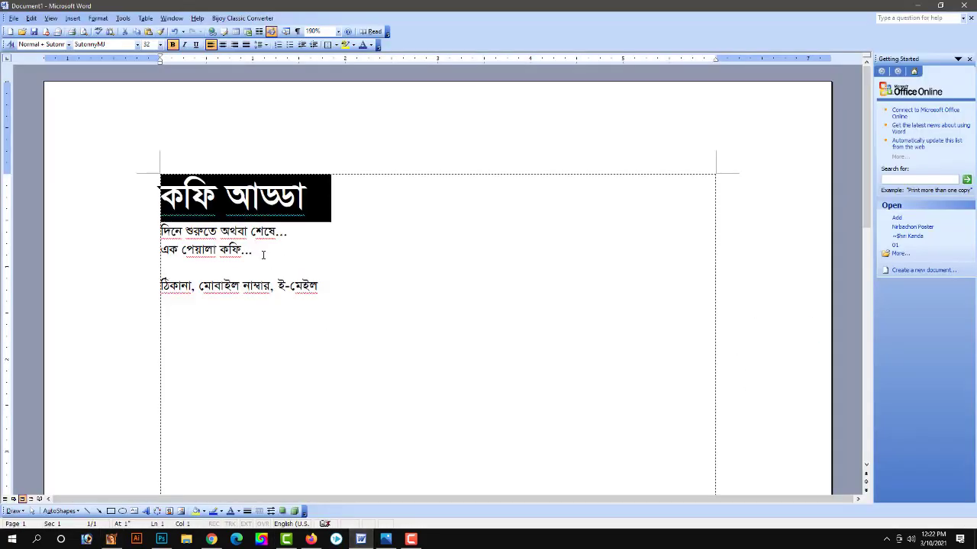
pyautogui.moveTo(111, 231); pyautogui.dragTo(111, 250)
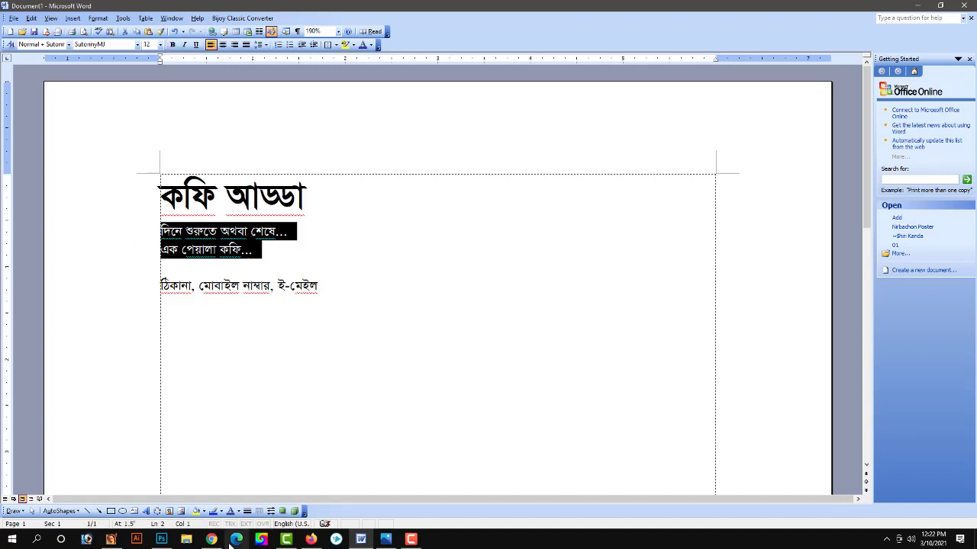
pyautogui.click(111, 538)
pyautogui.click(750, 292)
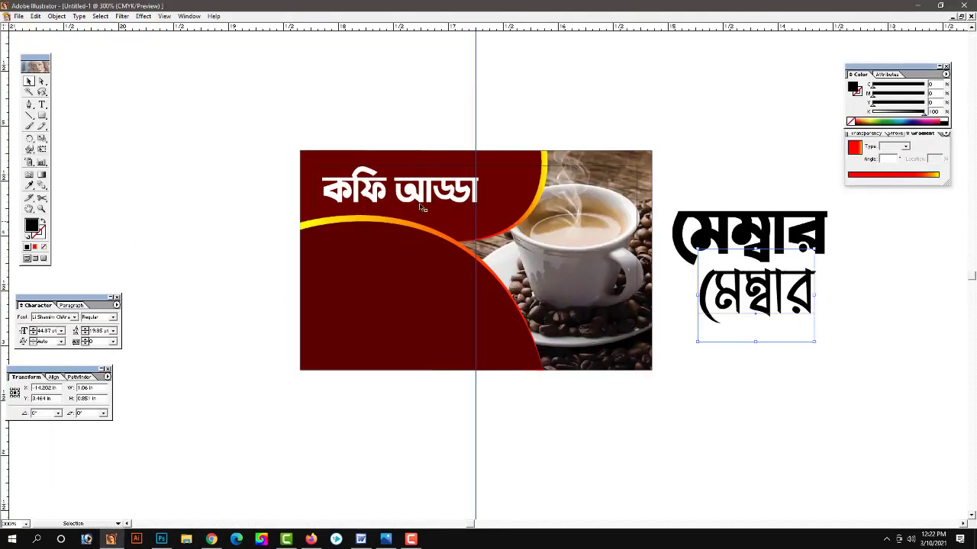
# Paste the two-line Bengali tagline onto the banner and move it left and down
pyautogui.click(43, 105)
pyautogui.click(348, 281)
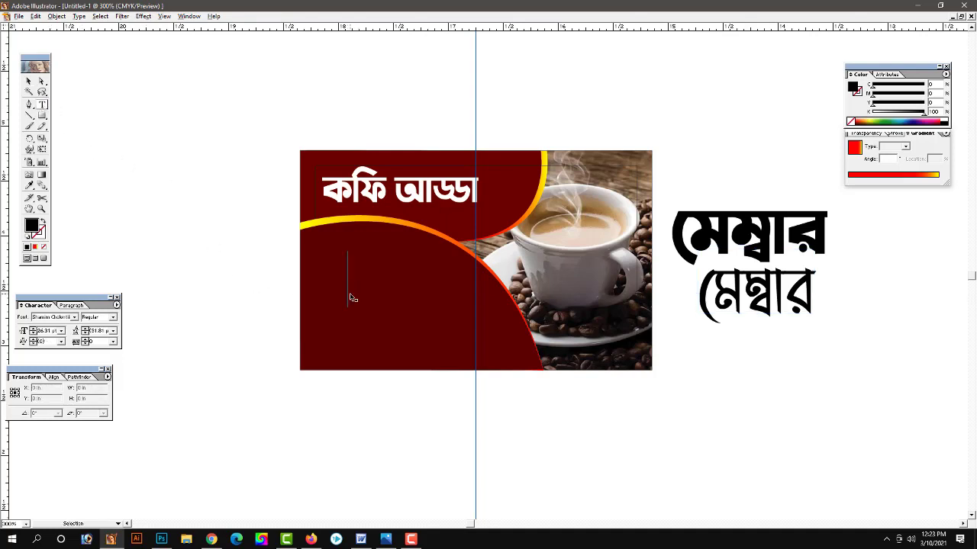
pyautogui.hotkey('ctrl', 'v')
pyautogui.click(35, 67)
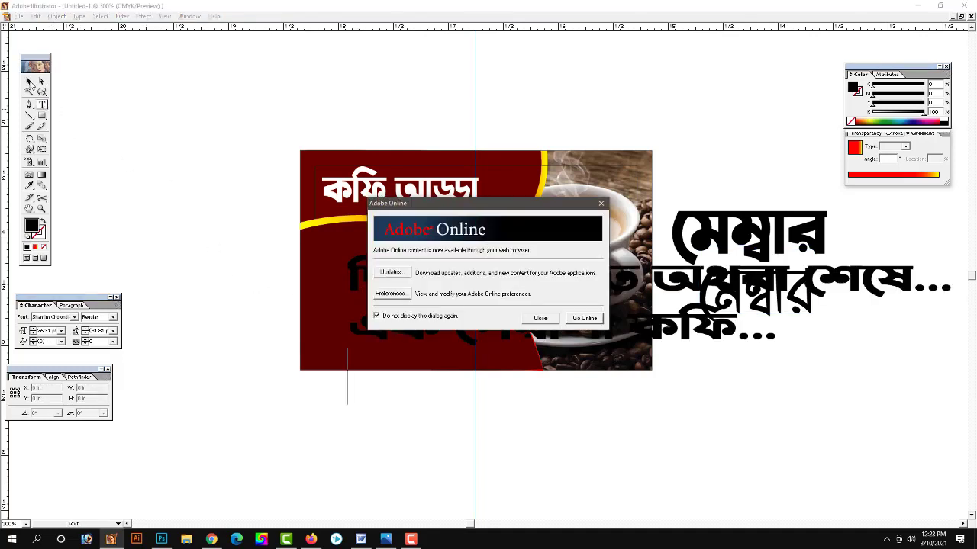
pyautogui.press('Escape')
pyautogui.click(28, 81)
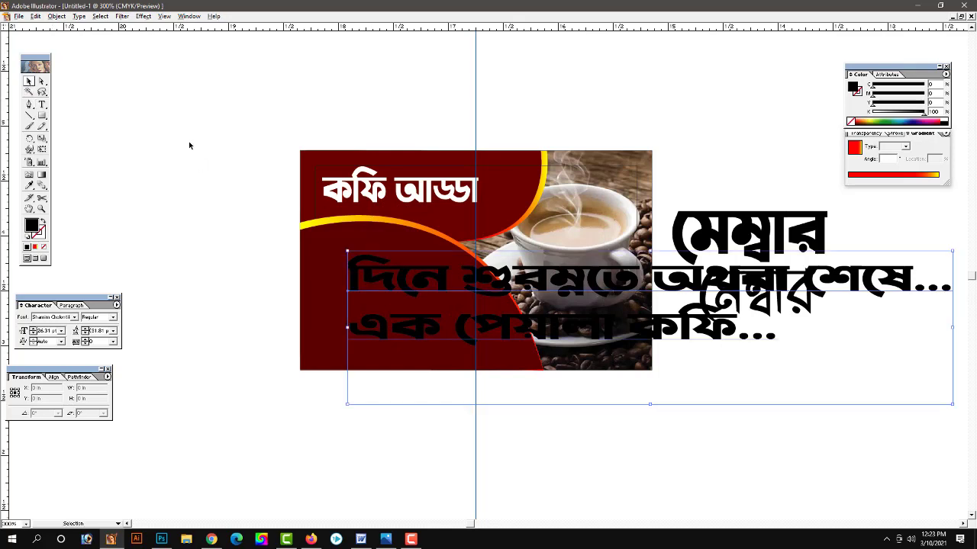
pyautogui.moveTo(733, 347); pyautogui.dragTo(538, 385)
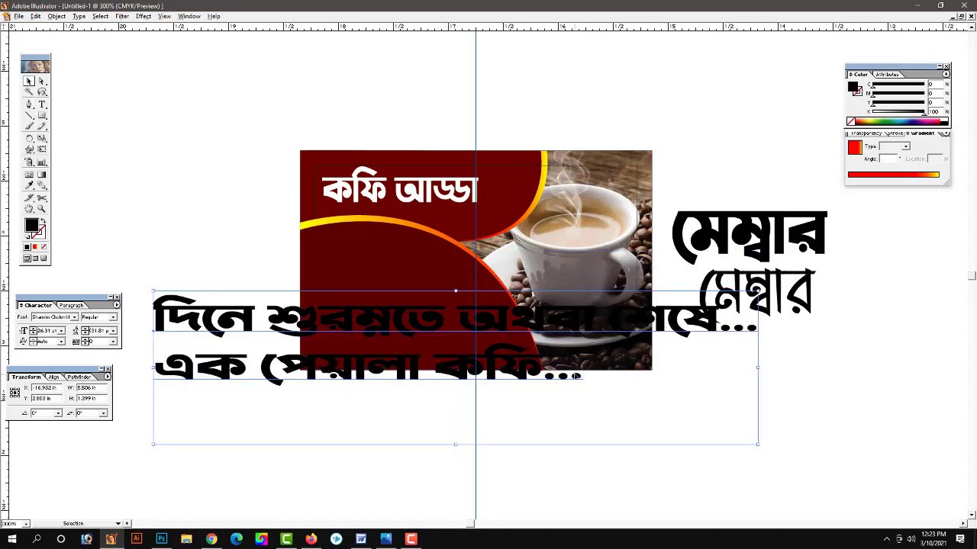
# Set the tagline font to Li Shamim Chitra, matching the মেম্বার sample
pyautogui.press('t')
pyautogui.click(581, 374)
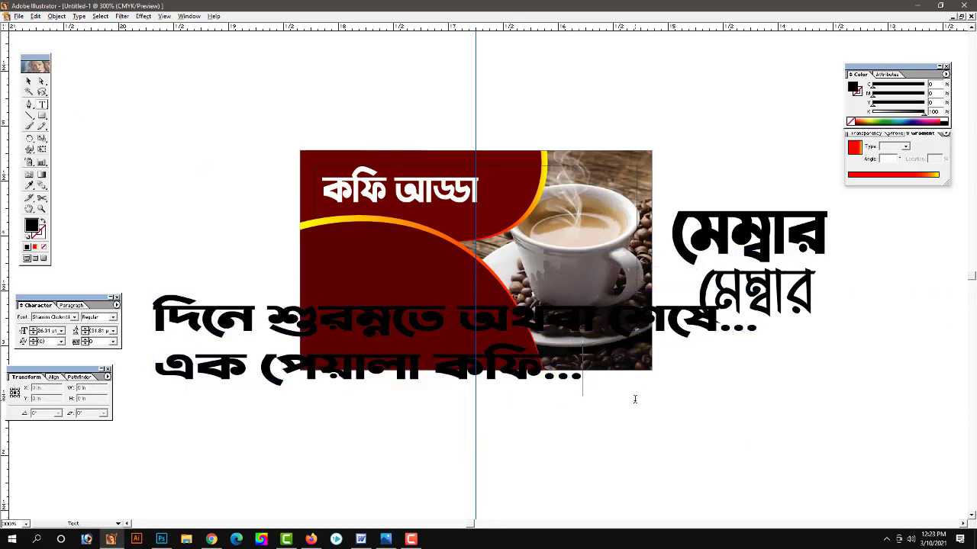
pyautogui.press('Escape')
pyautogui.click(771, 296)
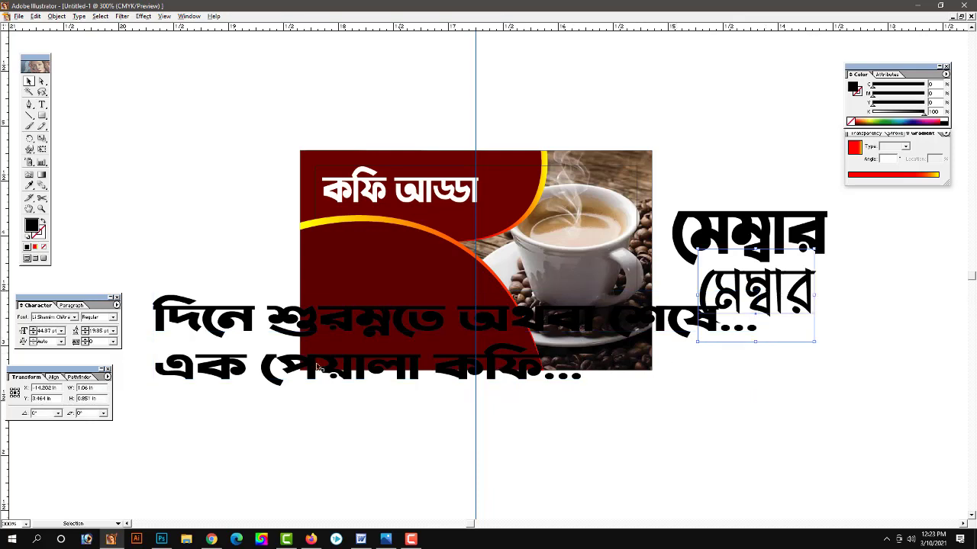
pyautogui.click(52, 317)
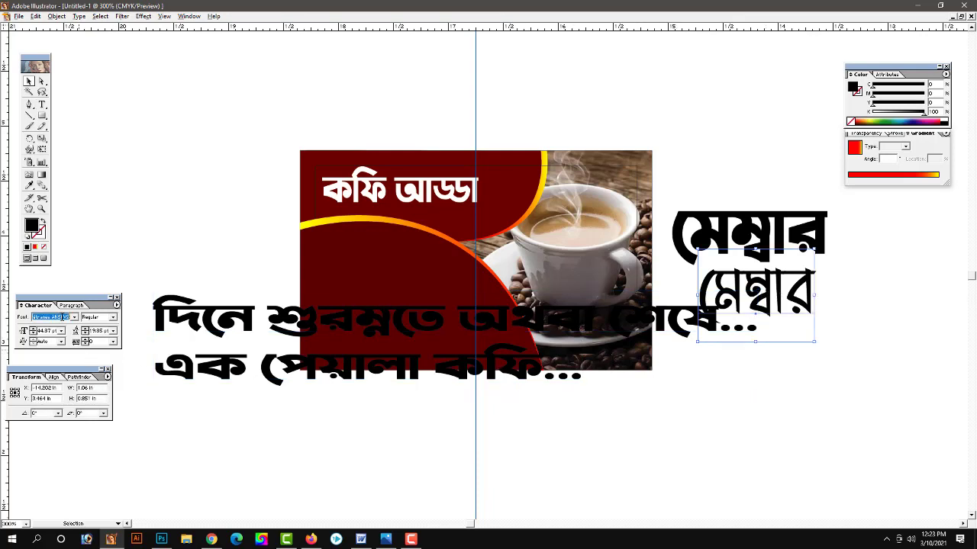
pyautogui.click(482, 329)
pyautogui.click(61, 318)
pyautogui.hotkey('ctrl', 'v')
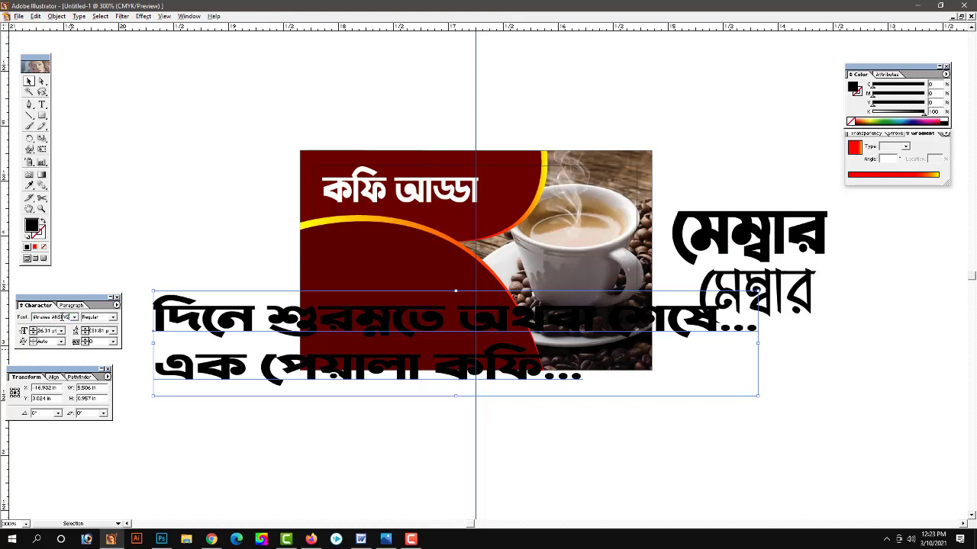
pyautogui.press('Return')
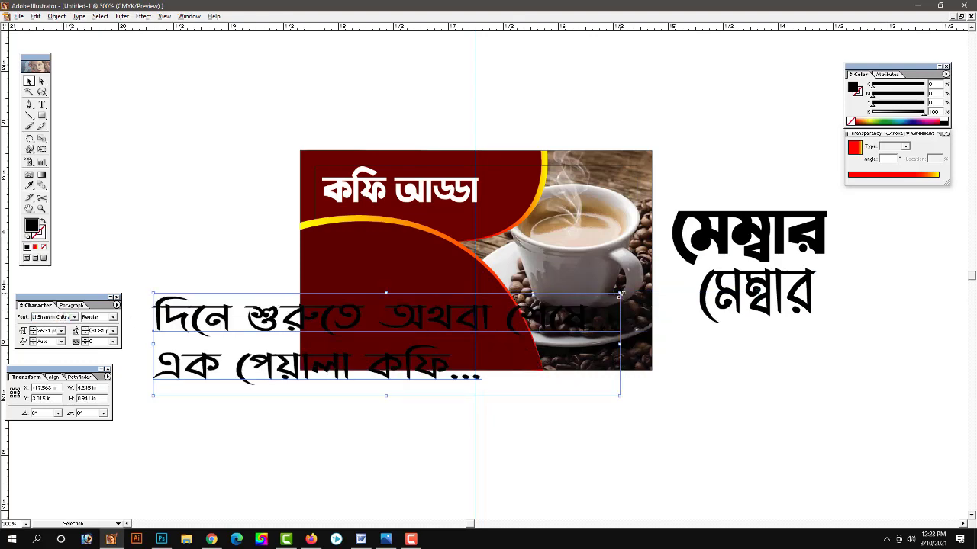
# Scale the tagline down small and position it below the title
pyautogui.moveTo(619, 345); pyautogui.dragTo(583, 345)
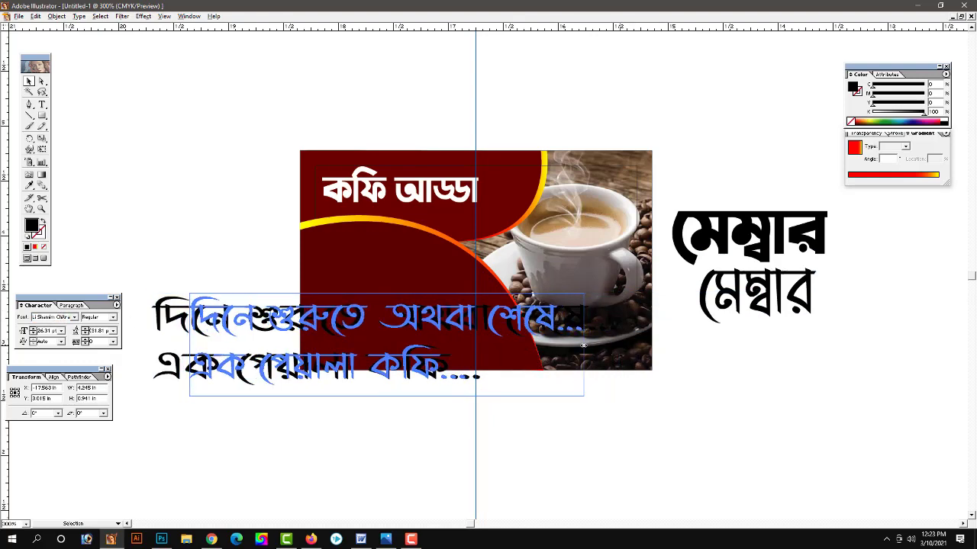
pyautogui.moveTo(582, 292)
pyautogui.mouseDown()
pyautogui.moveTo(473, 323)
pyautogui.moveTo(450, 271)
pyautogui.moveTo(475, 311)
pyautogui.mouseUp()
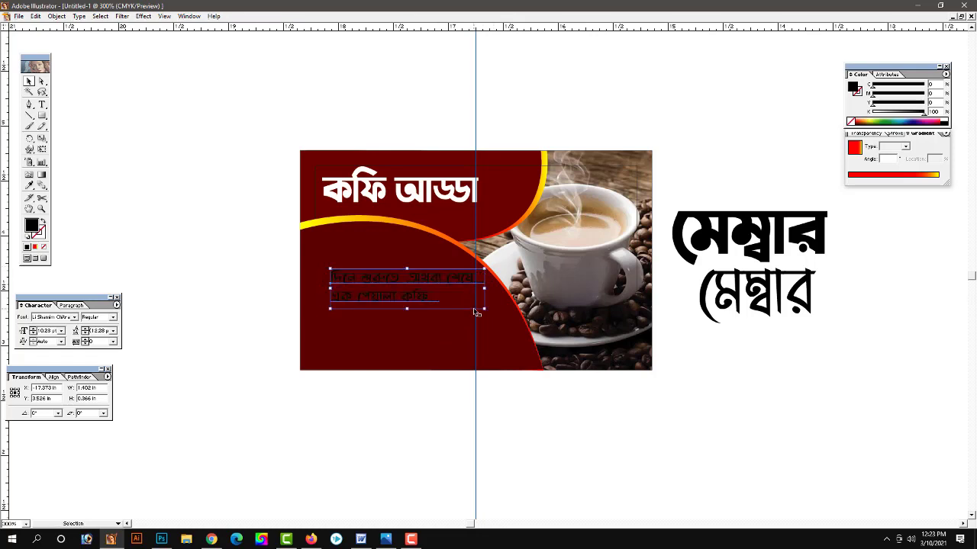
pyautogui.hotkey('ctrl', 'y')
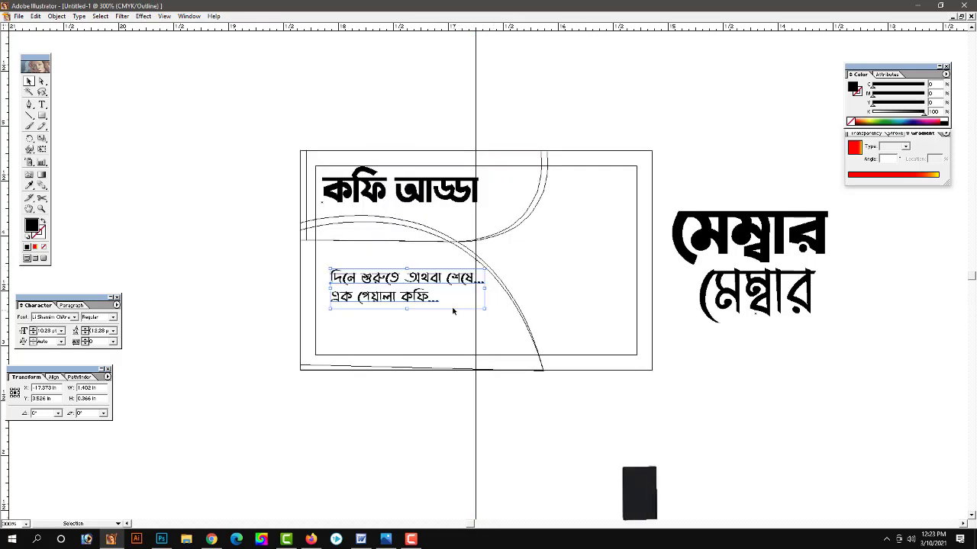
pyautogui.press('Left')
pyautogui.press('Left')
pyautogui.press('Left')
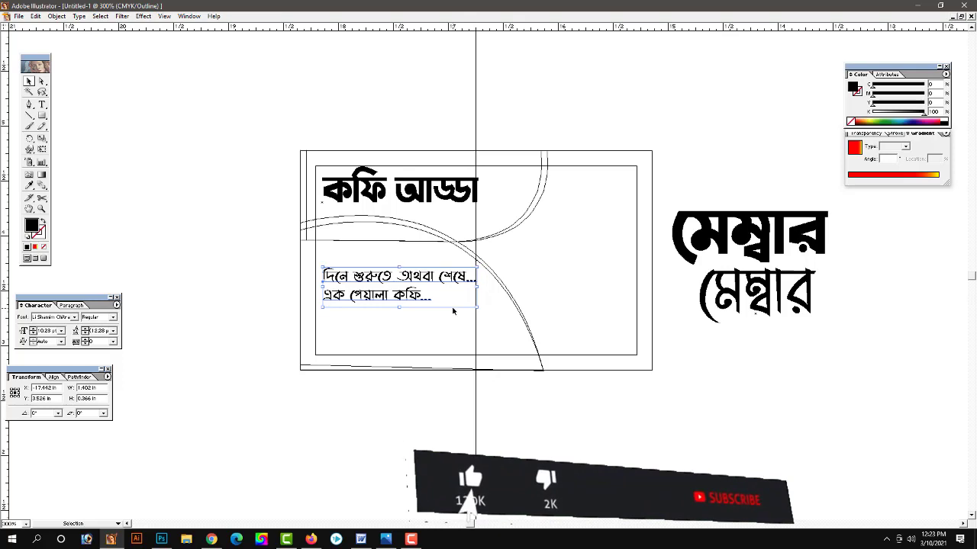
pyautogui.press('Up')
pyautogui.press('Up')
pyautogui.press('Up')
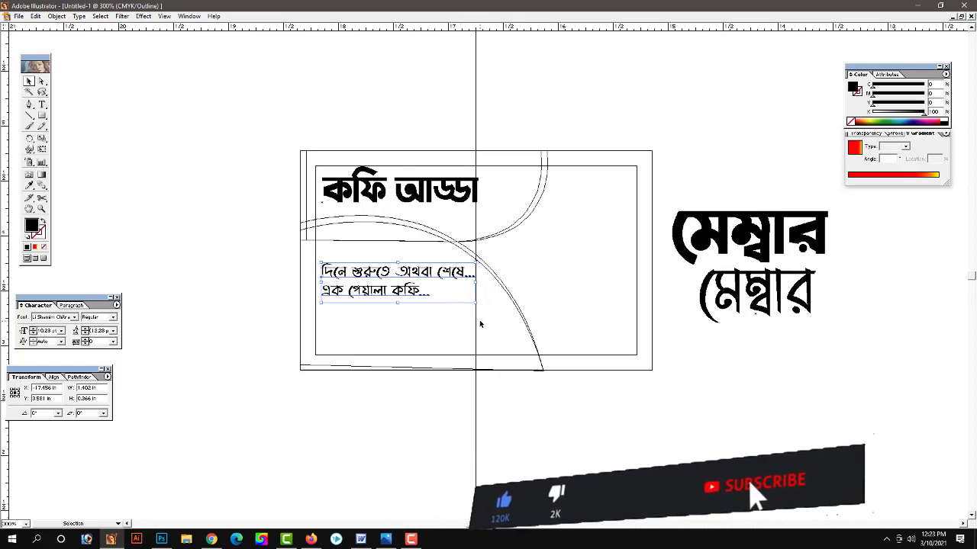
pyautogui.hotkey('ctrl', 'y')
# Fill the tagline white and nudge it up slightly
pyautogui.moveTo(924, 113); pyautogui.dragTo(875, 113)
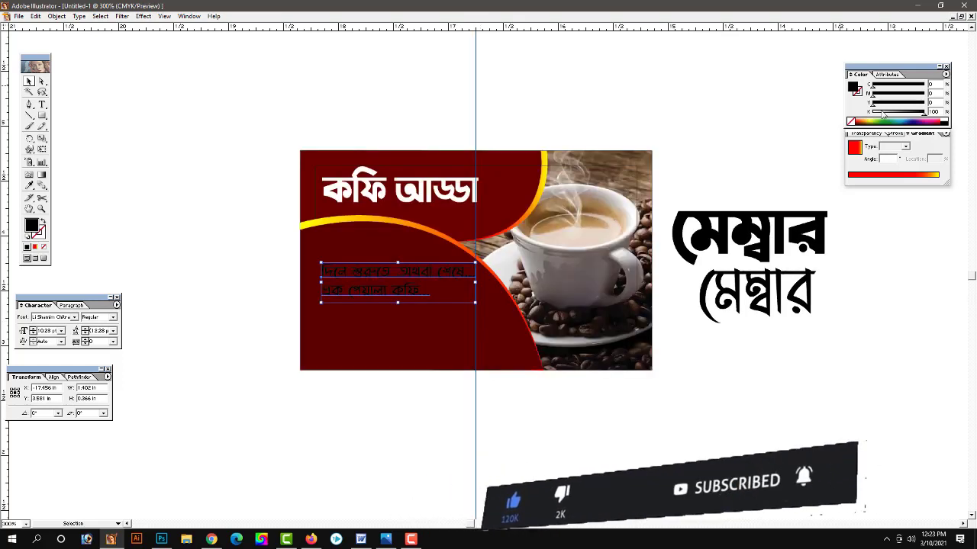
pyautogui.click(641, 114)
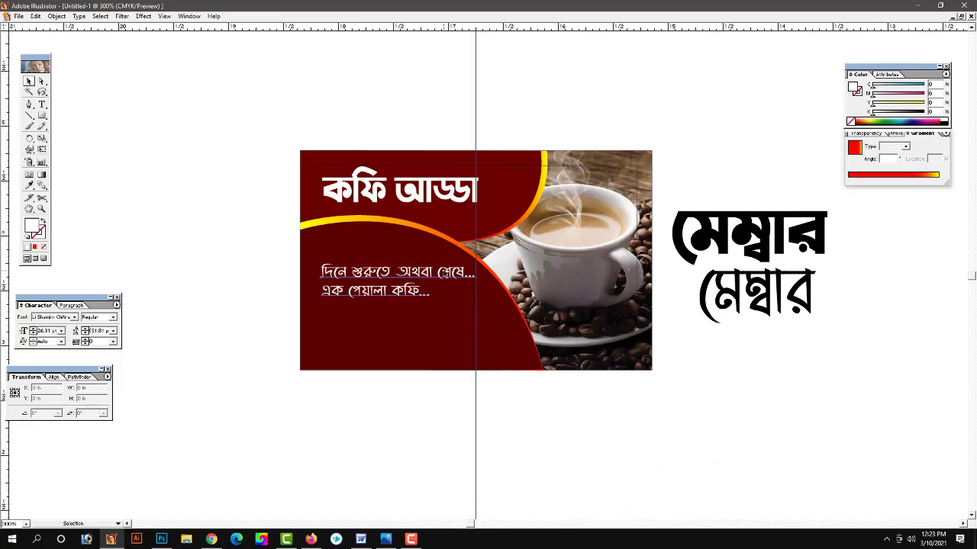
pyautogui.click(397, 281)
pyautogui.press('Up')
pyautogui.press('Up')
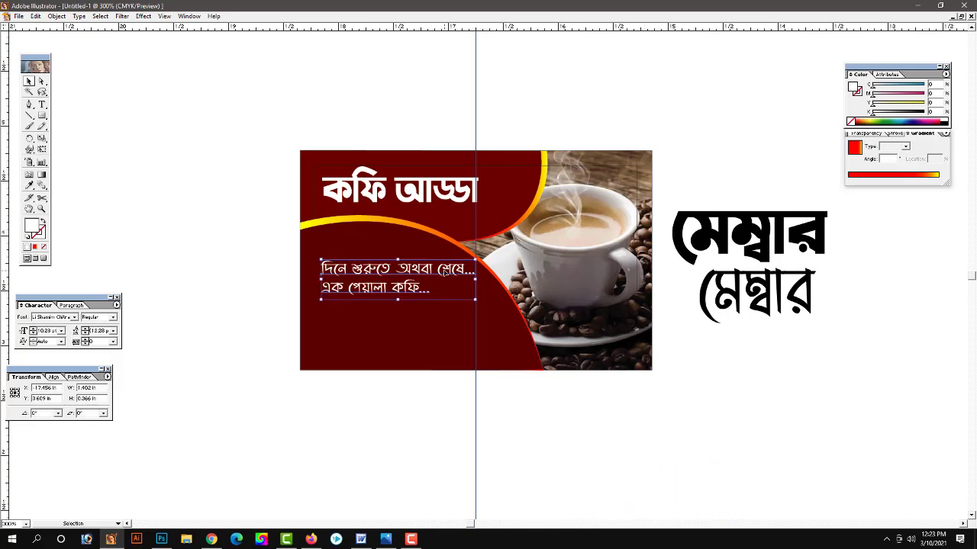
pyautogui.press('Up')
pyautogui.click(247, 288)
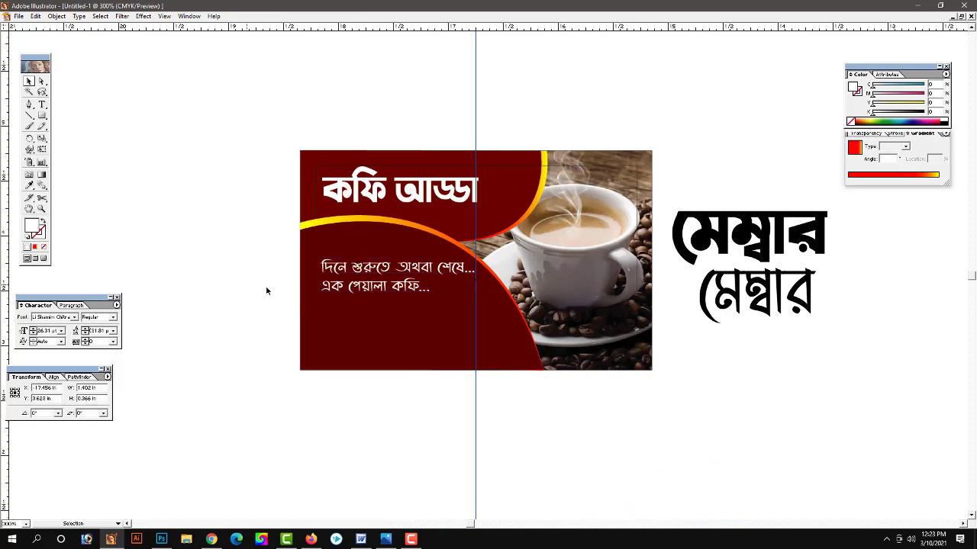
# Delete both মেম্বার sample words
pyautogui.moveTo(516, 337); pyautogui.dragTo(492, 324)
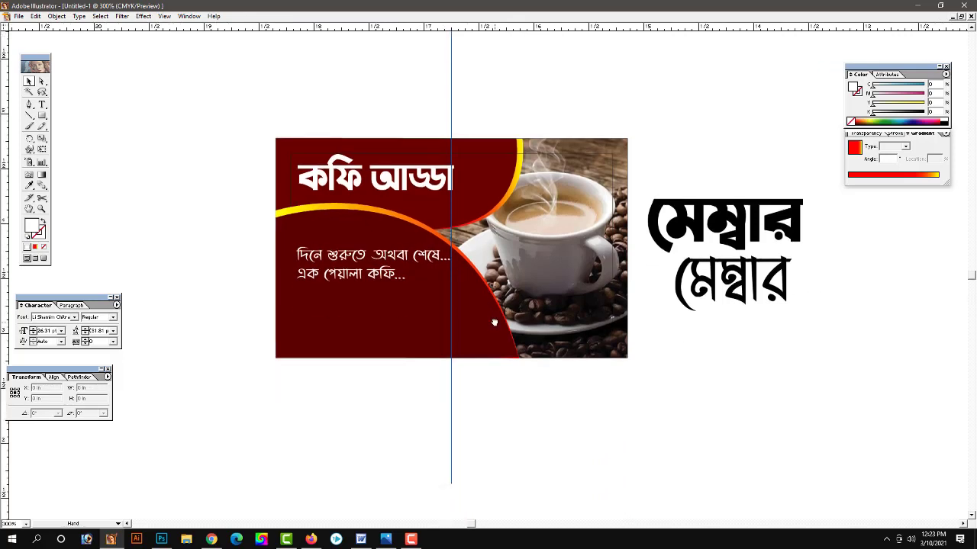
pyautogui.click(763, 294)
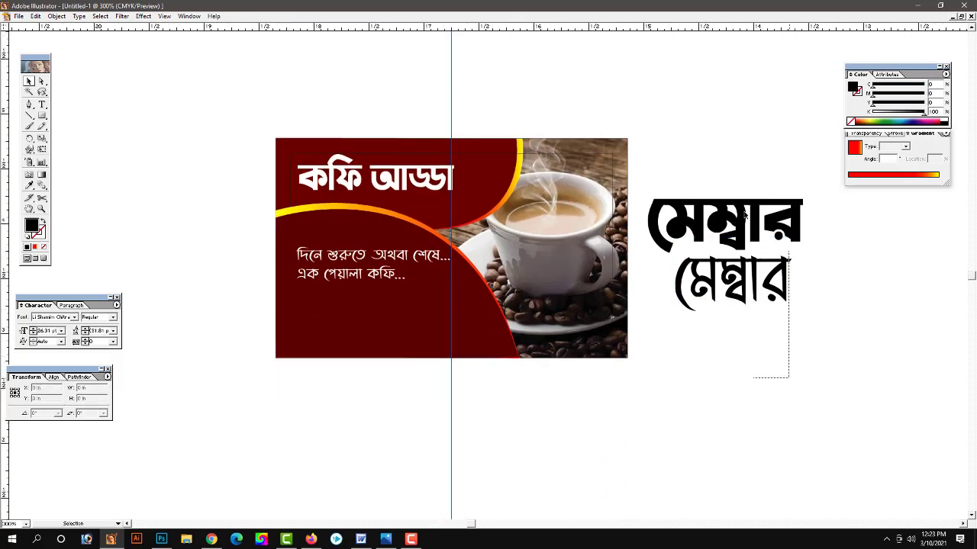
pyautogui.moveTo(793, 386); pyautogui.dragTo(645, 173)
pyautogui.press('Delete')
pyautogui.click(373, 251)
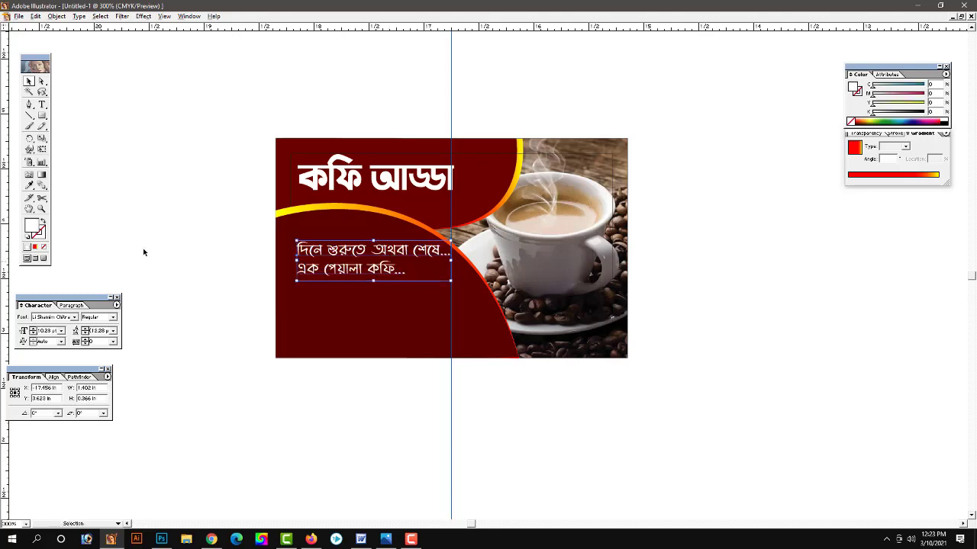
# Duplicate the tagline below itself and retype it as ঠিকানা, মোবাইল নাম্বার, ই-মেইল
pyautogui.click(201, 252)
pyautogui.moveTo(364, 258); pyautogui.dragTo(361, 300)
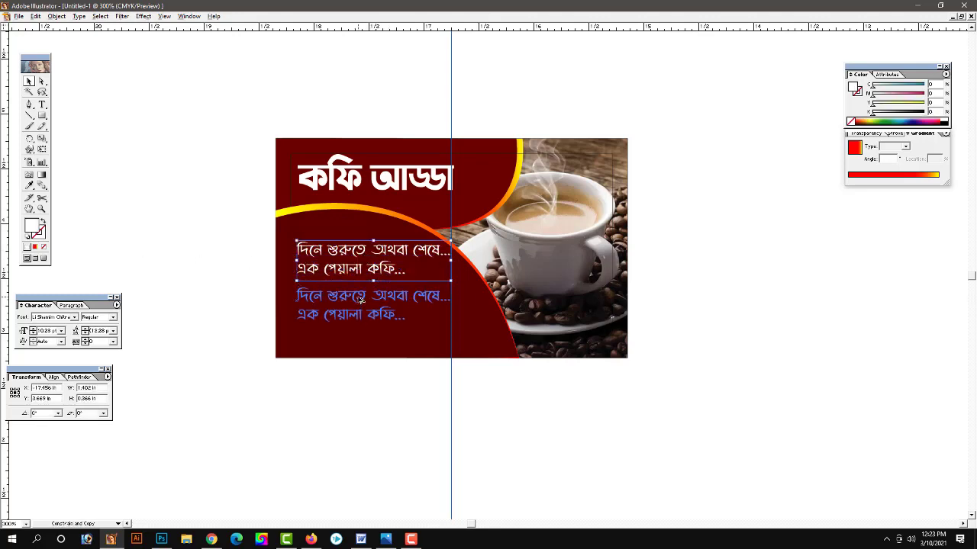
pyautogui.press('t')
pyautogui.moveTo(297, 296); pyautogui.dragTo(602, 329)
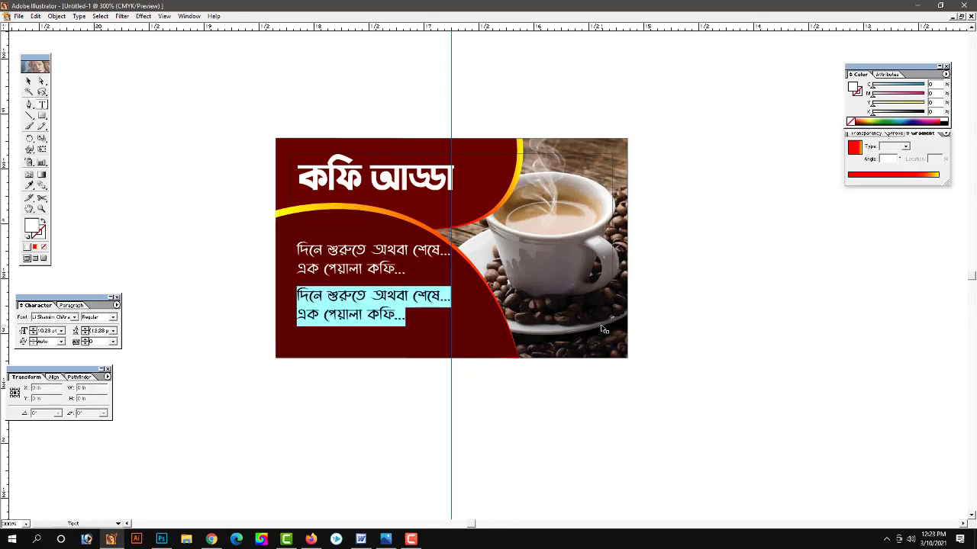
pyautogui.write('rj')
pyautogui.press('BackSpace')
pyautogui.press('BackSpace')
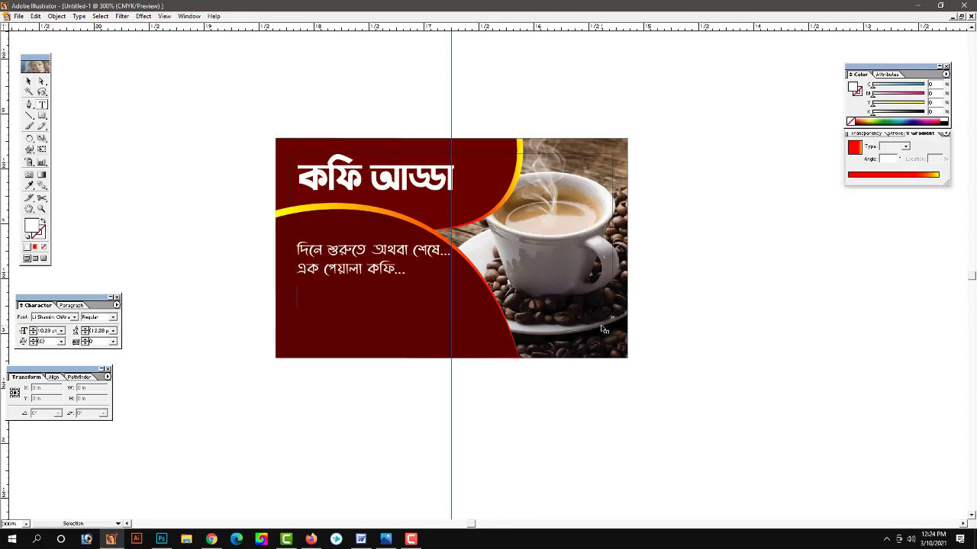
pyautogui.write('jf')
pyautogui.write('f')
pyautogui.press('BackSpace')
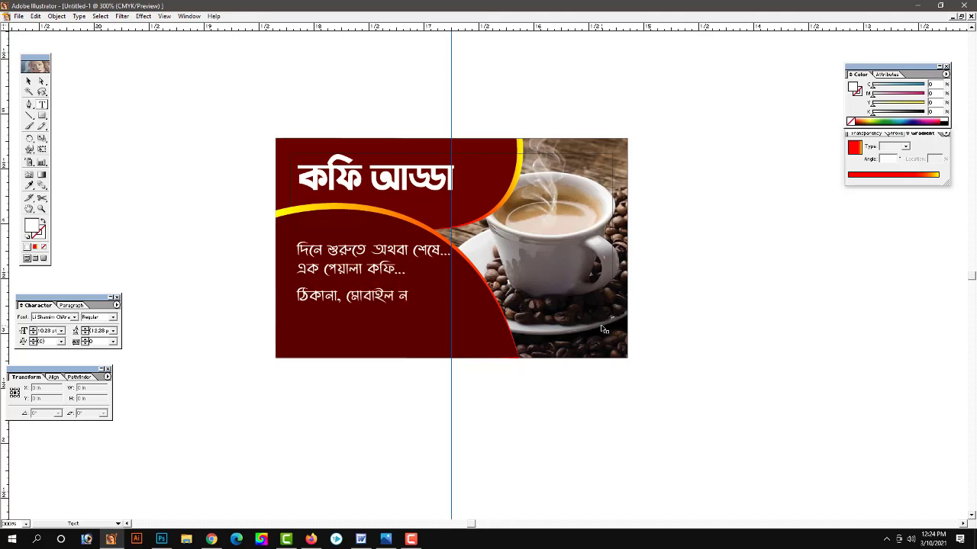
pyautogui.write('া')
pyautogui.write('মই')
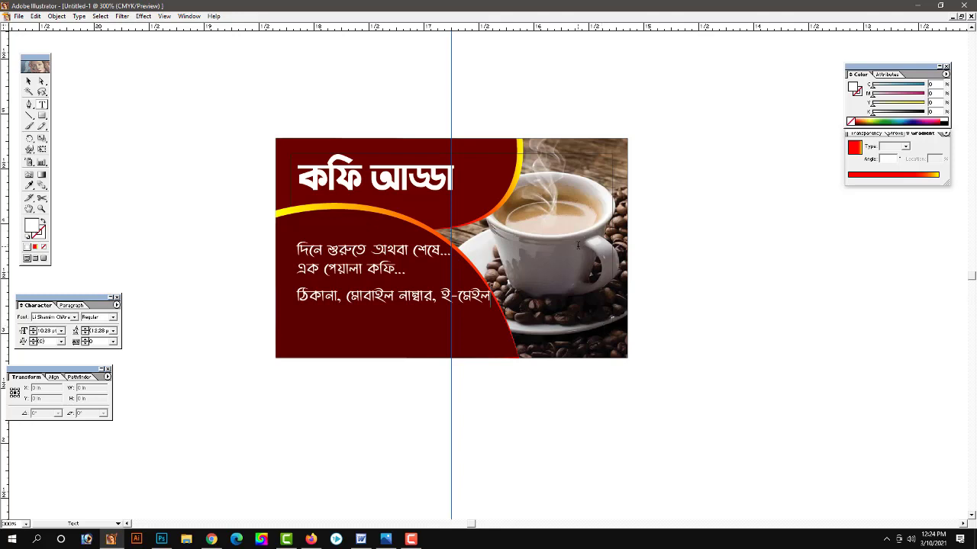
pyautogui.press('Escape')
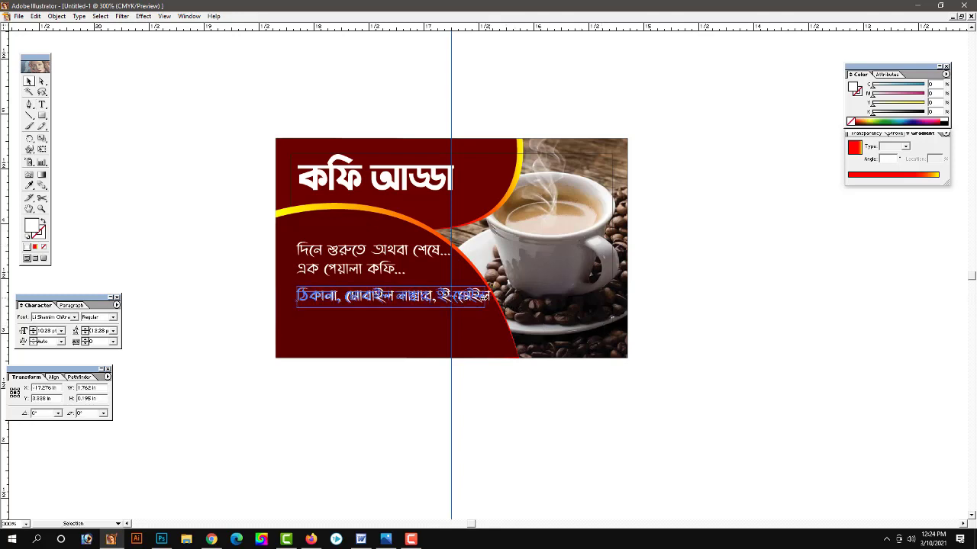
pyautogui.click(715, 297)
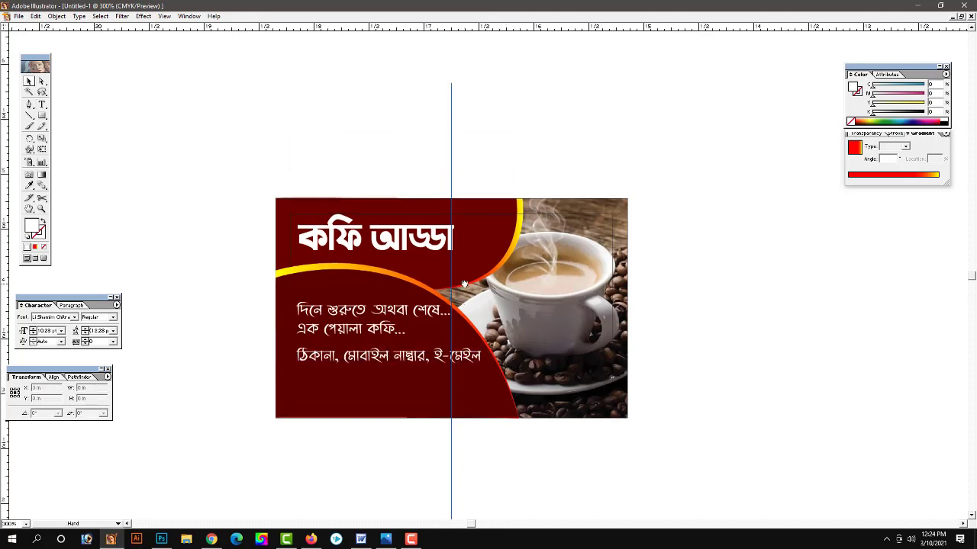
# Zoom to 400% and slightly shrink and nudge the two-line tagline left
pyautogui.keyDown('ctrl'); pyautogui.click(454, 291); pyautogui.keyUp('ctrl')
pyautogui.moveTo(495, 337); pyautogui.dragTo(469, 335)
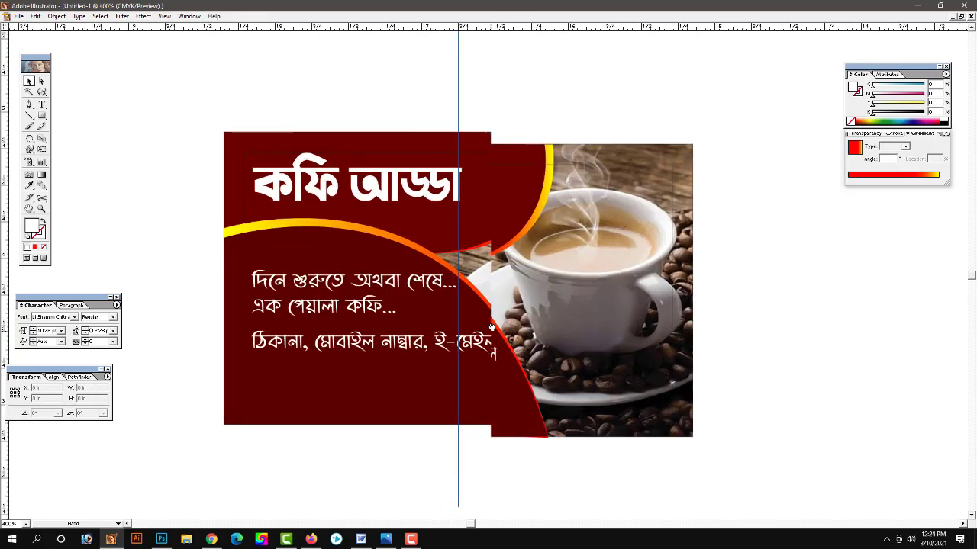
pyautogui.click(375, 328)
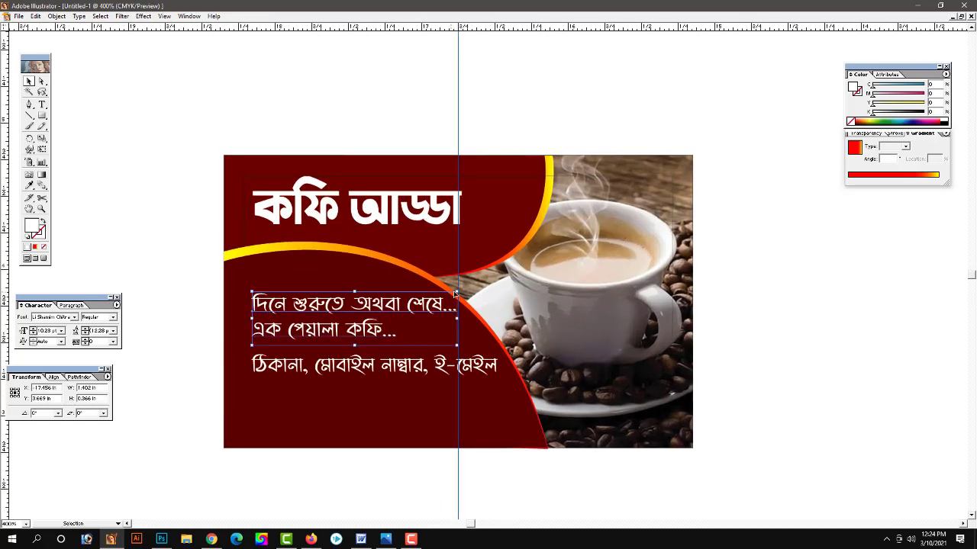
pyautogui.moveTo(455, 291); pyautogui.dragTo(449, 294)
pyautogui.click(181, 308)
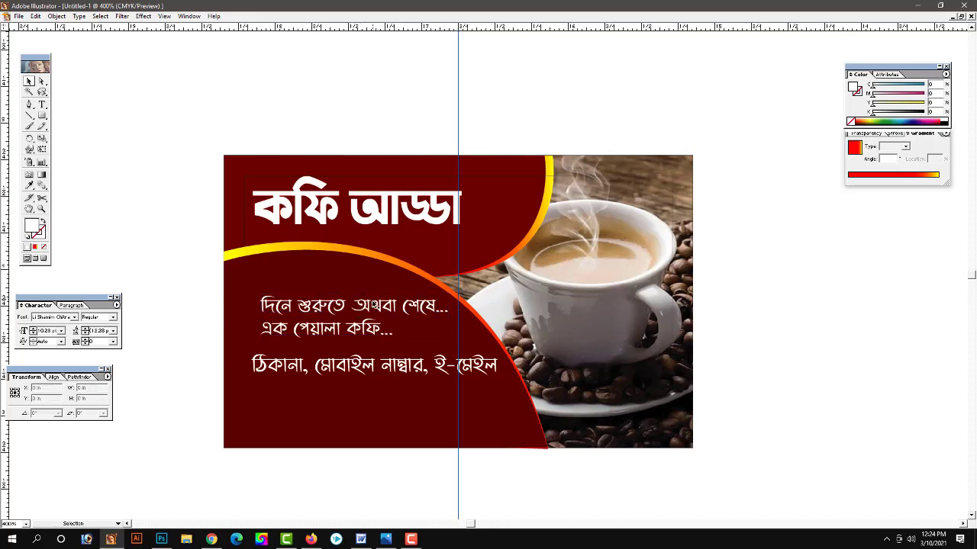
pyautogui.click(366, 305)
pyautogui.press('Left')
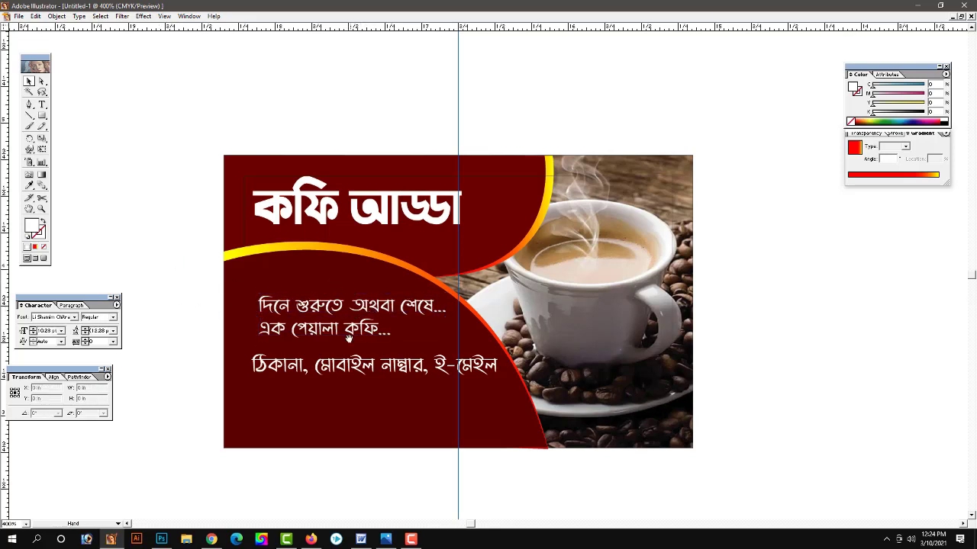
pyautogui.scroll(-3, 305, 305)
# Move the tagline to the top panel; stack the title and contact line in the lower panel
pyautogui.moveTo(369, 308); pyautogui.dragTo(366, 343)
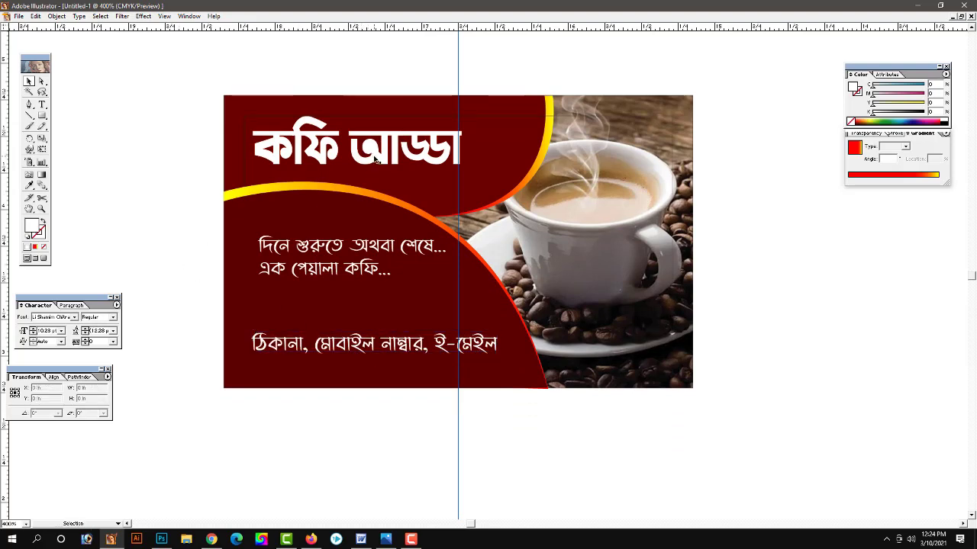
pyautogui.moveTo(369, 154); pyautogui.dragTo(369, 297)
pyautogui.moveTo(324, 245); pyautogui.dragTo(347, 139)
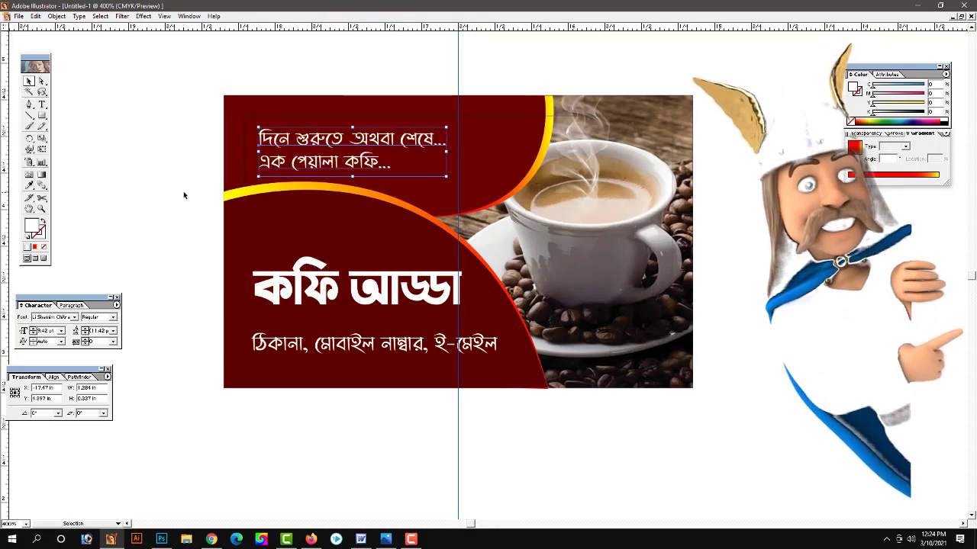
pyautogui.moveTo(343, 290); pyautogui.dragTo(343, 267)
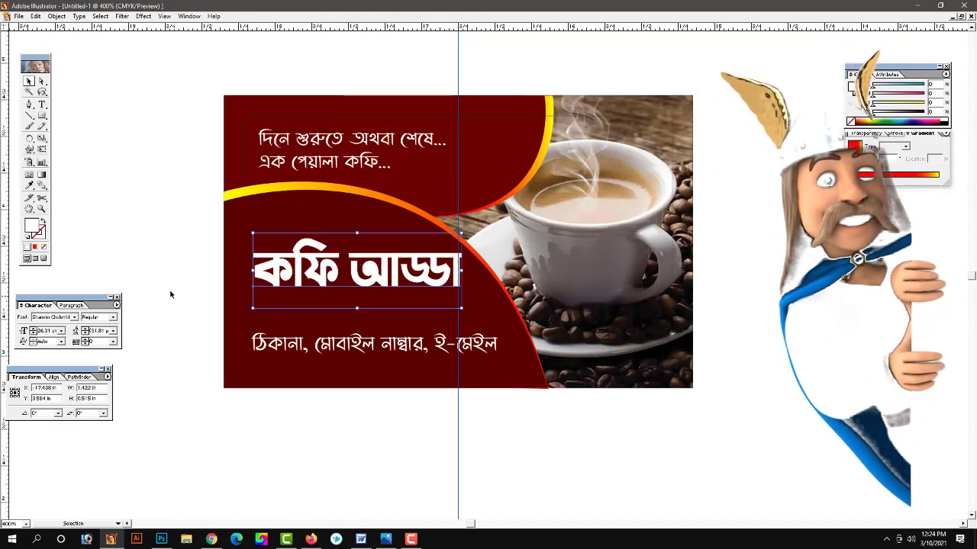
pyautogui.moveTo(351, 343); pyautogui.dragTo(351, 315)
pyautogui.click(367, 280)
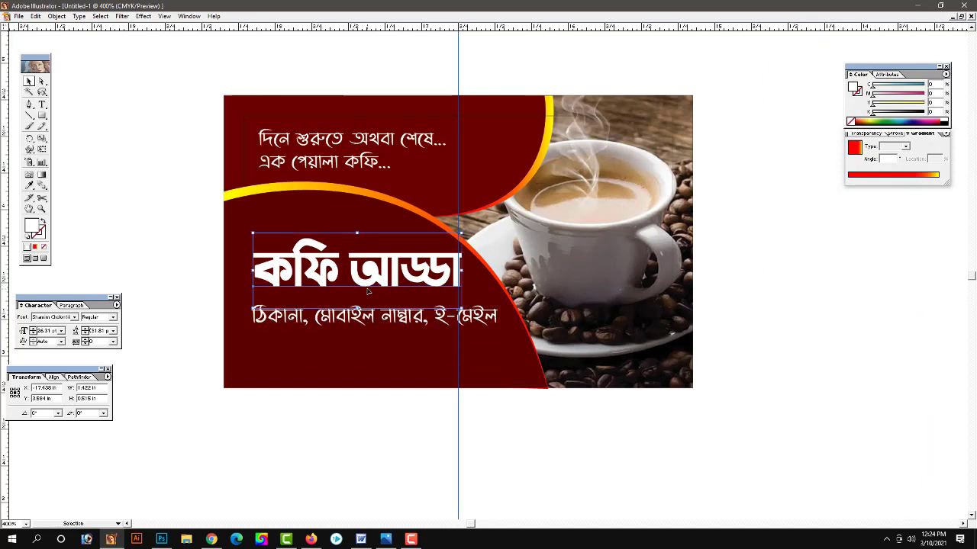
pyautogui.moveTo(367, 280); pyautogui.dragTo(367, 287)
pyautogui.click(175, 240)
pyautogui.scroll(2, 518, 239)
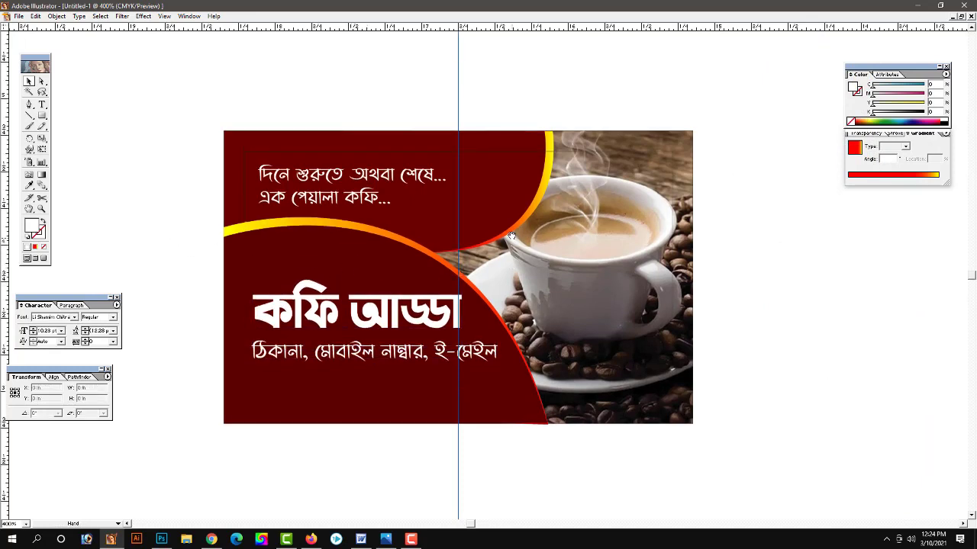
pyautogui.click(396, 180)
pyautogui.click(172, 188)
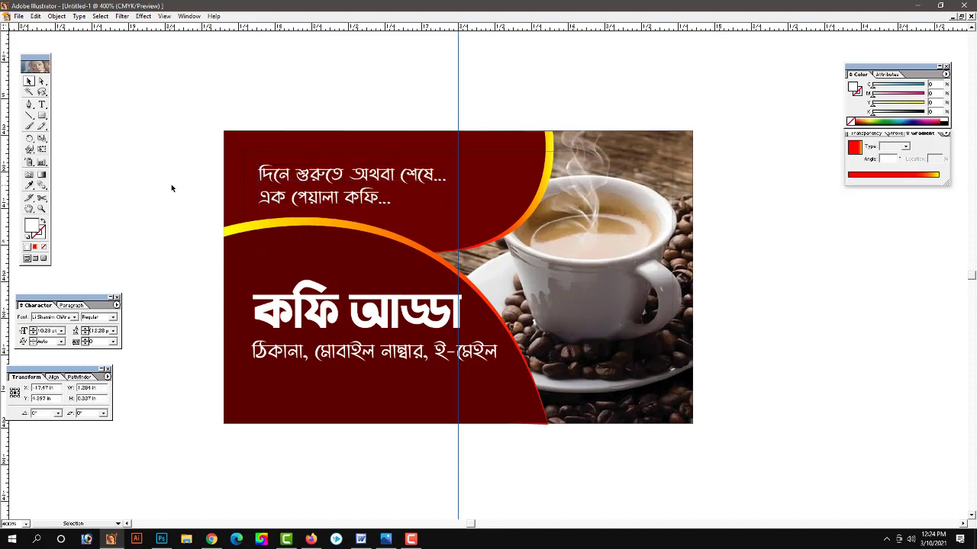
pyautogui.moveTo(505, 259)
pyautogui.mouseDown()
pyautogui.moveTo(504, 272)
pyautogui.moveTo(503, 262)
pyautogui.mouseUp()
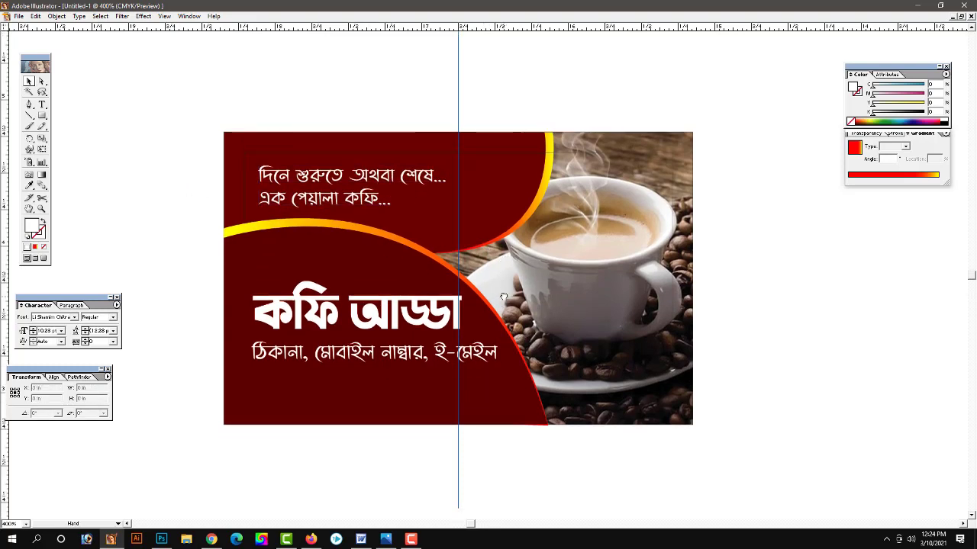
# Select the dark red panels and other card objects and set their stroke to None
pyautogui.click(345, 157)
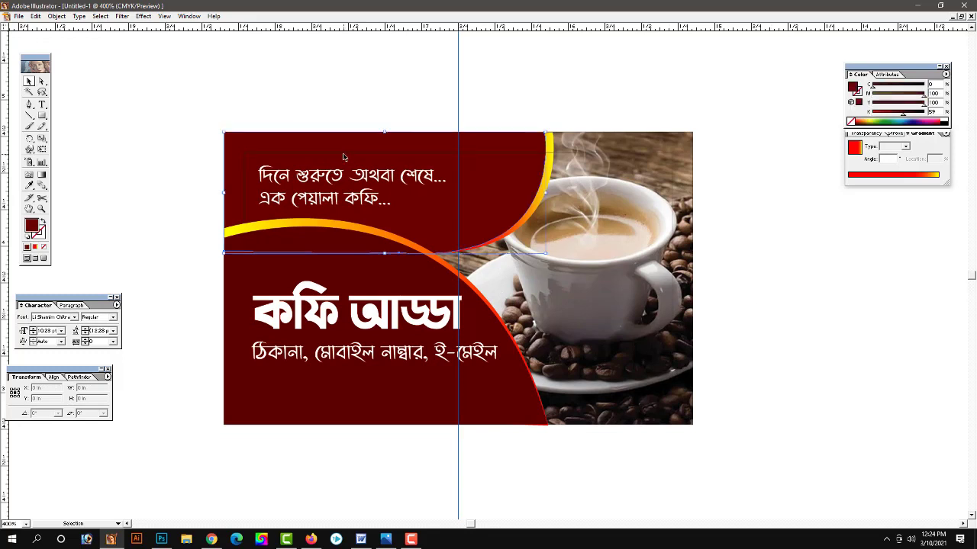
pyautogui.click(171, 246)
pyautogui.moveTo(201, 282)
pyautogui.mouseDown()
pyautogui.moveTo(236, 188)
pyautogui.moveTo(257, 255)
pyautogui.mouseUp()
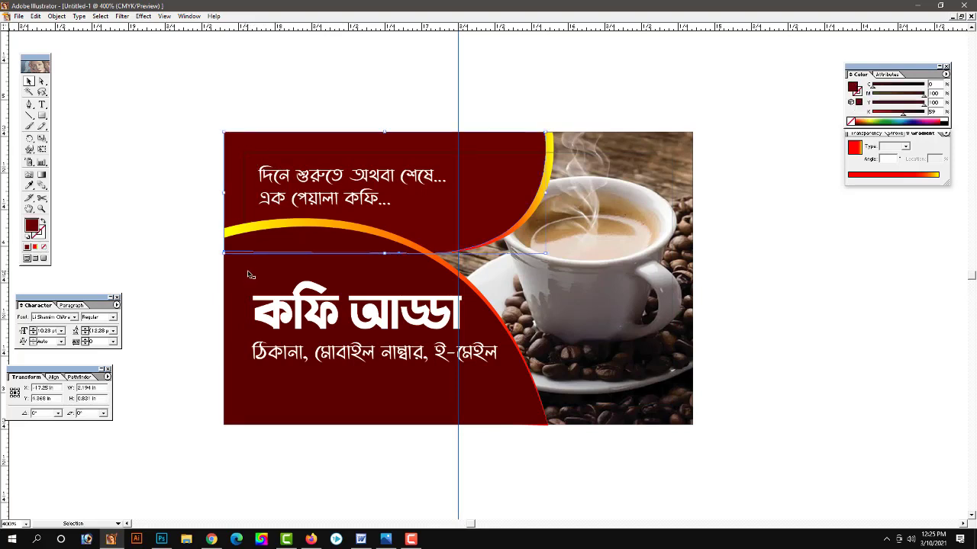
pyautogui.click(248, 271)
pyautogui.moveTo(246, 215); pyautogui.dragTo(519, 132)
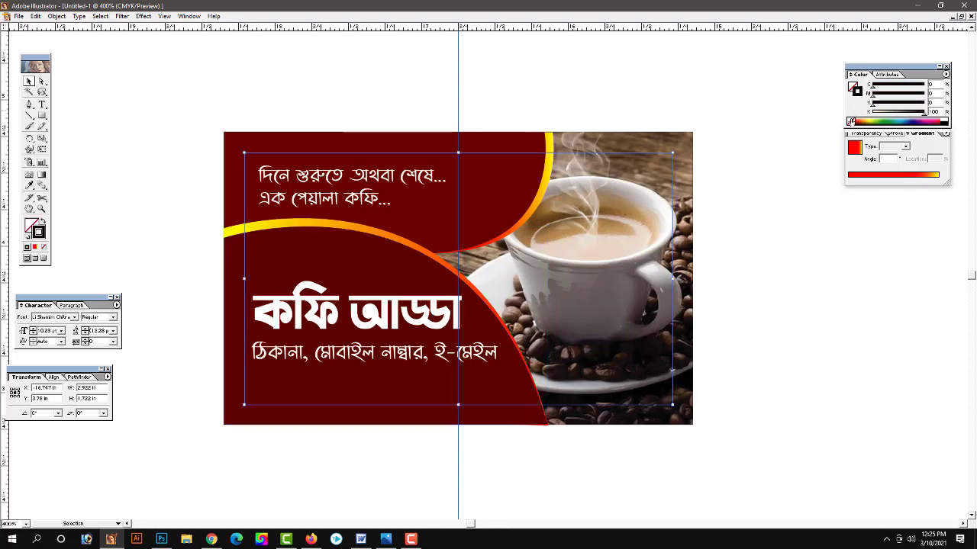
pyautogui.click(850, 120)
pyautogui.click(773, 293)
# Select the entire design and set its opacity to 100% in the Transparency settings
pyautogui.moveTo(599, 268); pyautogui.dragTo(623, 269)
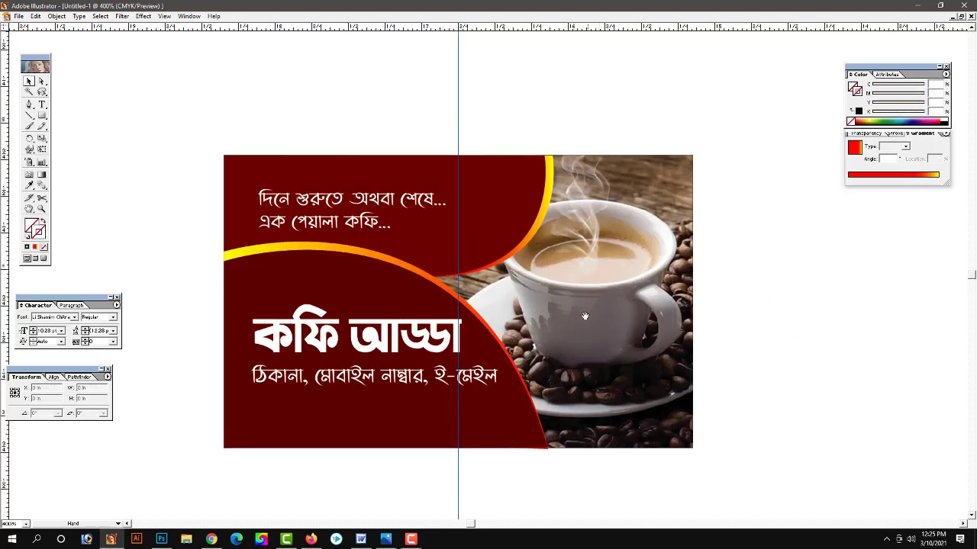
pyautogui.moveTo(557, 303); pyautogui.dragTo(558, 314)
pyautogui.click(558, 314)
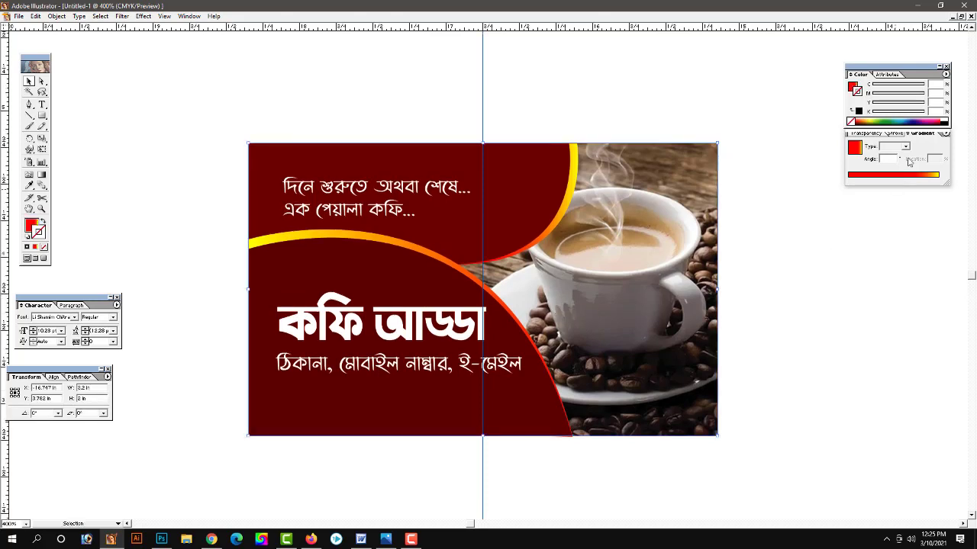
pyautogui.click(873, 133)
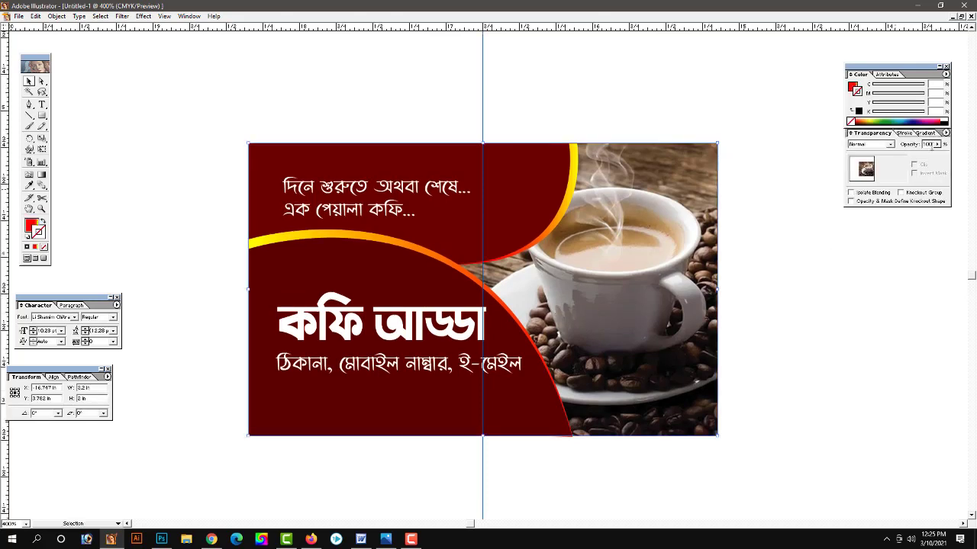
pyautogui.click(937, 145)
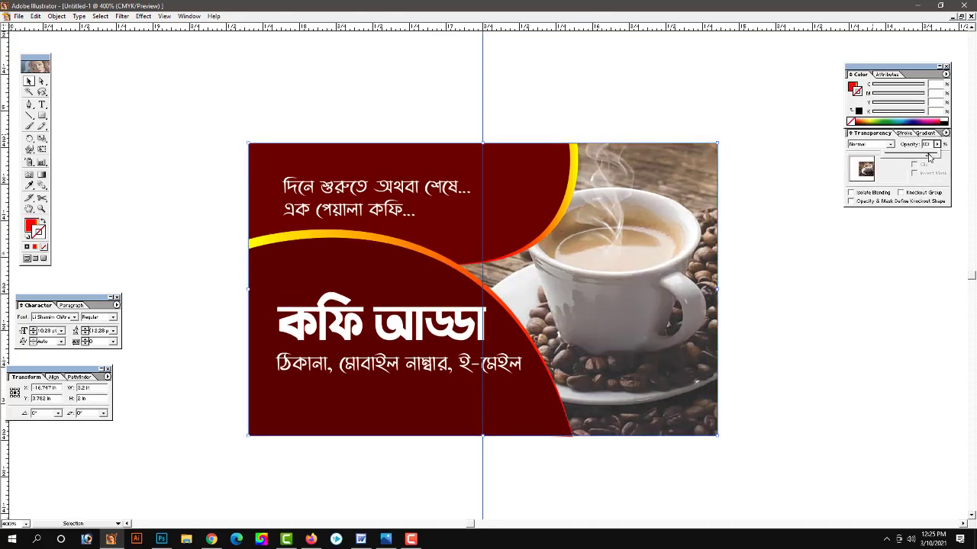
pyautogui.moveTo(929, 156); pyautogui.dragTo(941, 157)
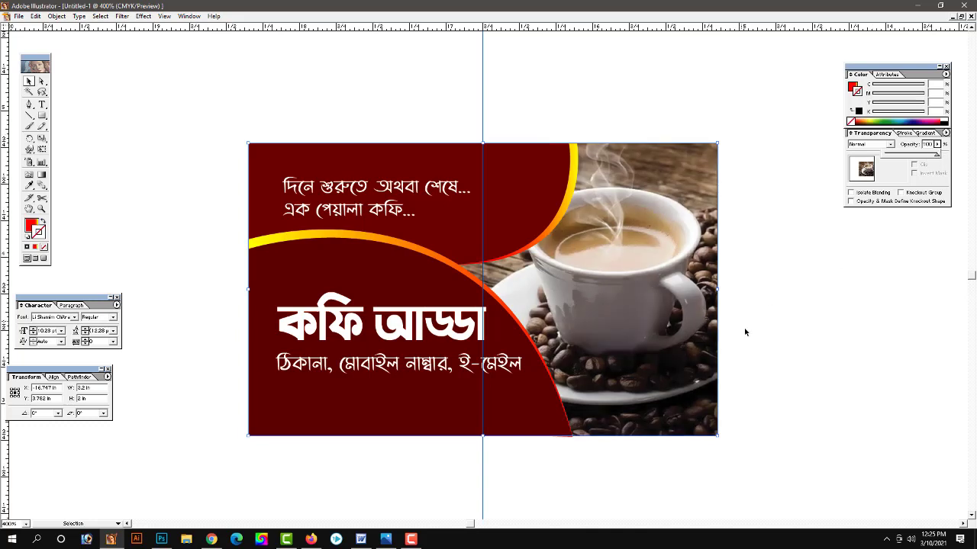
pyautogui.click(785, 344)
pyautogui.moveTo(604, 320)
pyautogui.mouseDown()
pyautogui.moveTo(604, 333)
pyautogui.moveTo(587, 313)
pyautogui.mouseUp()
pyautogui.moveTo(622, 352); pyautogui.dragTo(622, 340)
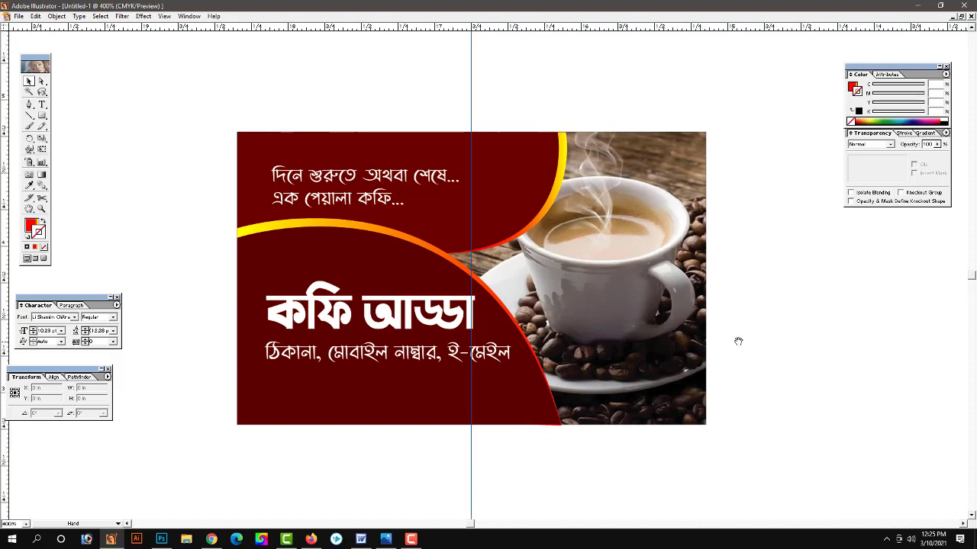
pyautogui.press('v')
pyautogui.click(420, 322)
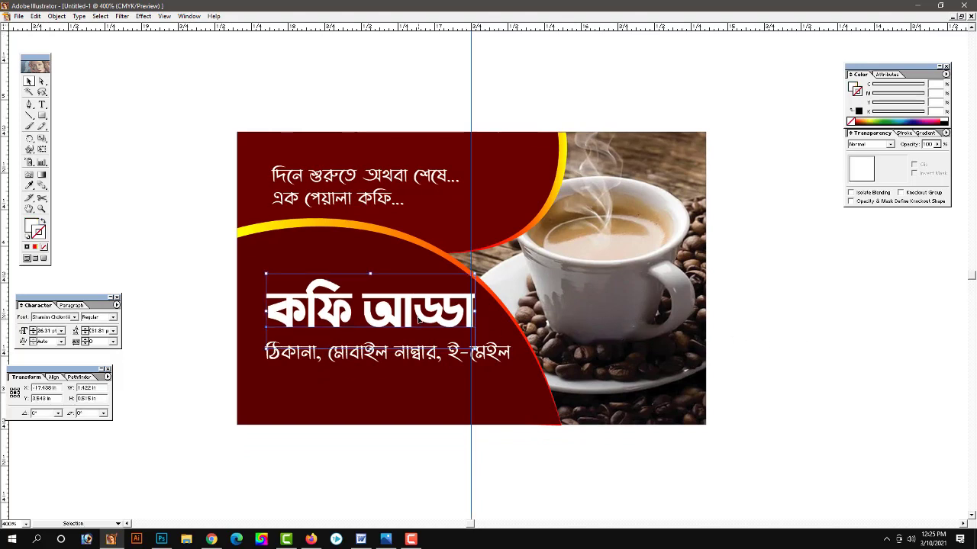
pyautogui.click(209, 377)
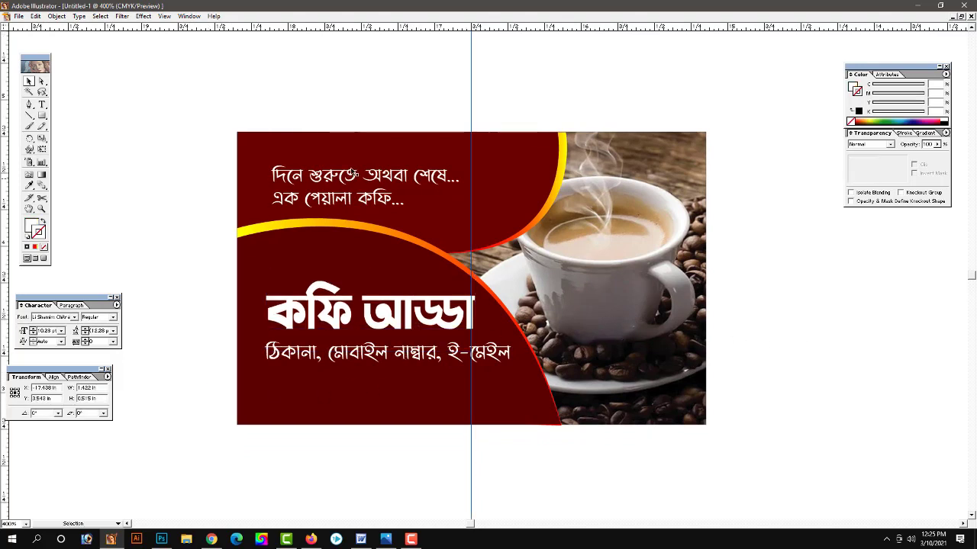
pyautogui.click(354, 174)
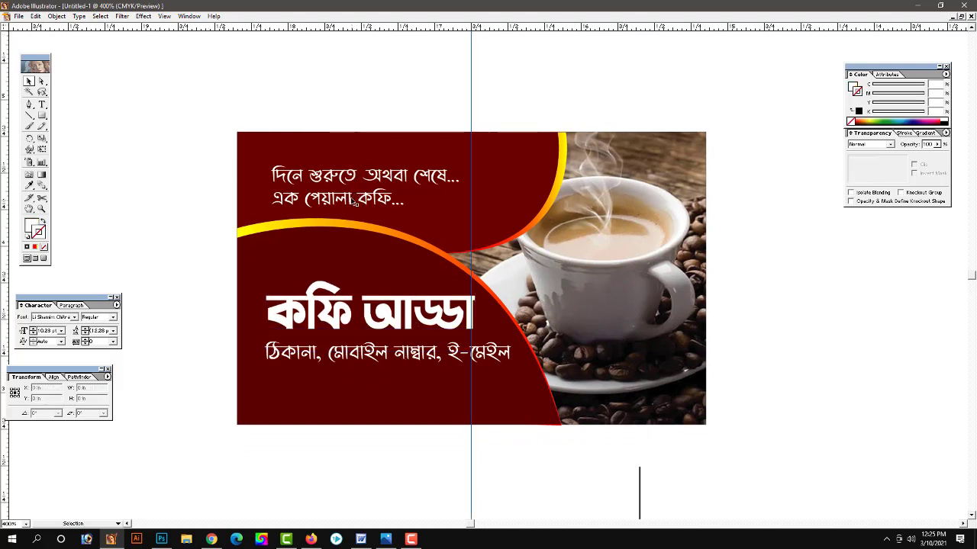
pyautogui.click(192, 235)
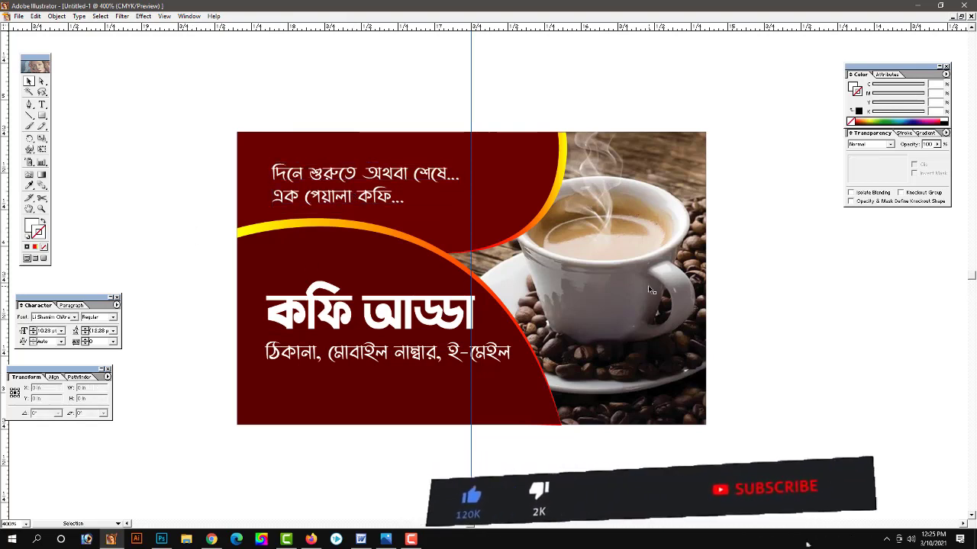